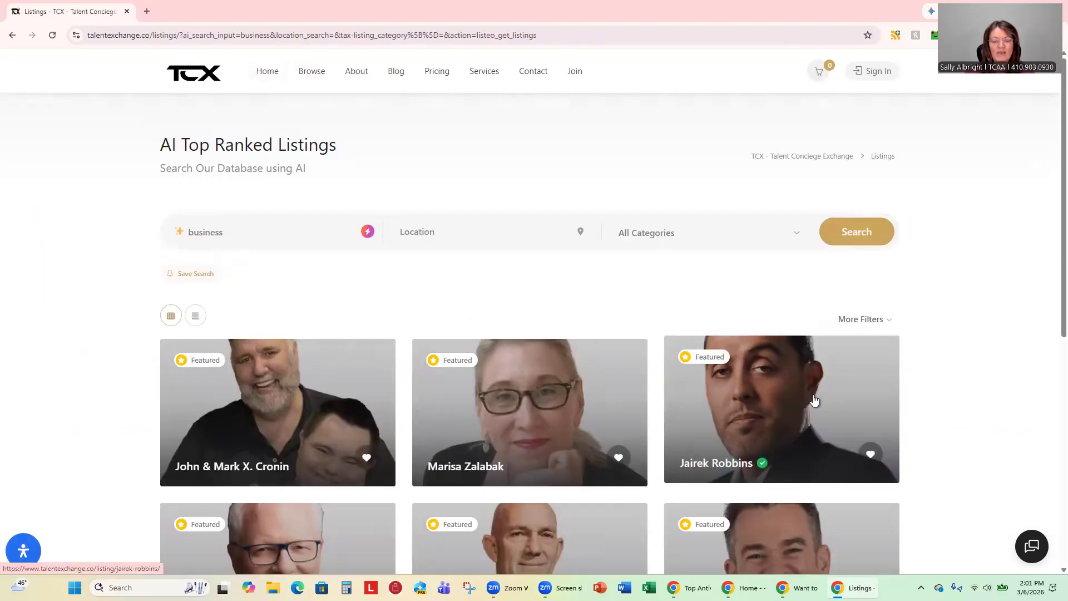
Return to the home page and scroll down to Popular Categories.
scroll(813, 400, "down", 5)
scroll(813, 395, "up", 3)
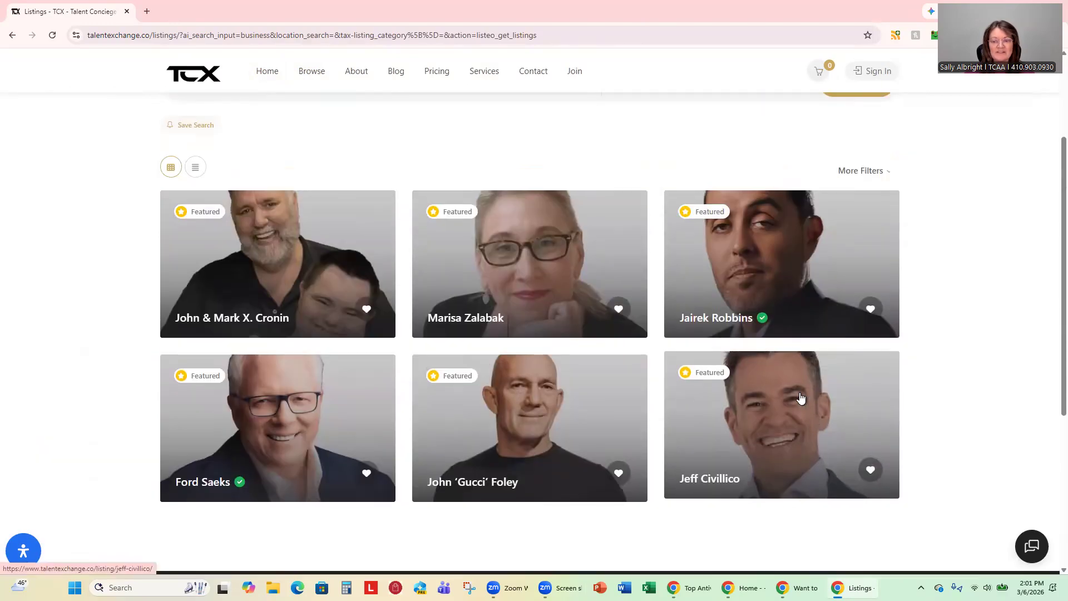
scroll(801, 398, "up", 2)
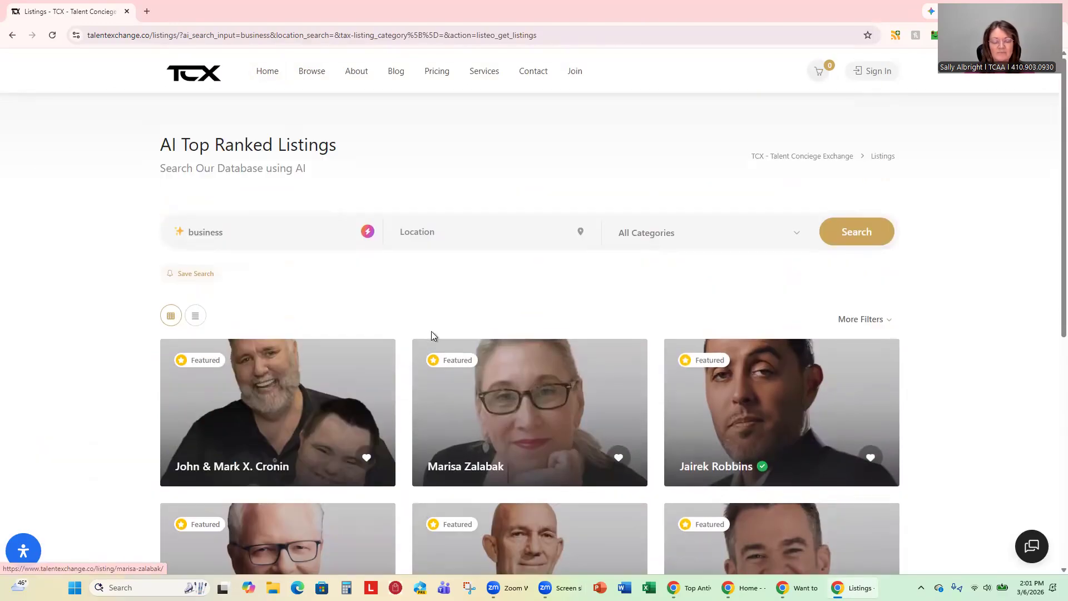
scroll(432, 333, "down", 2)
scroll(432, 334, "up", 2)
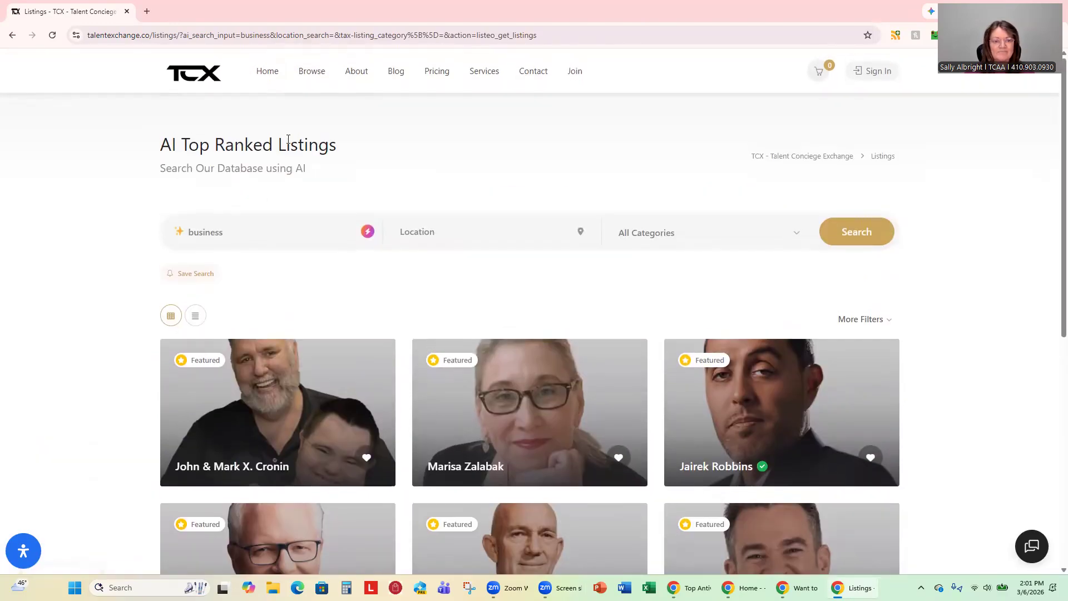
left_click(274, 77)
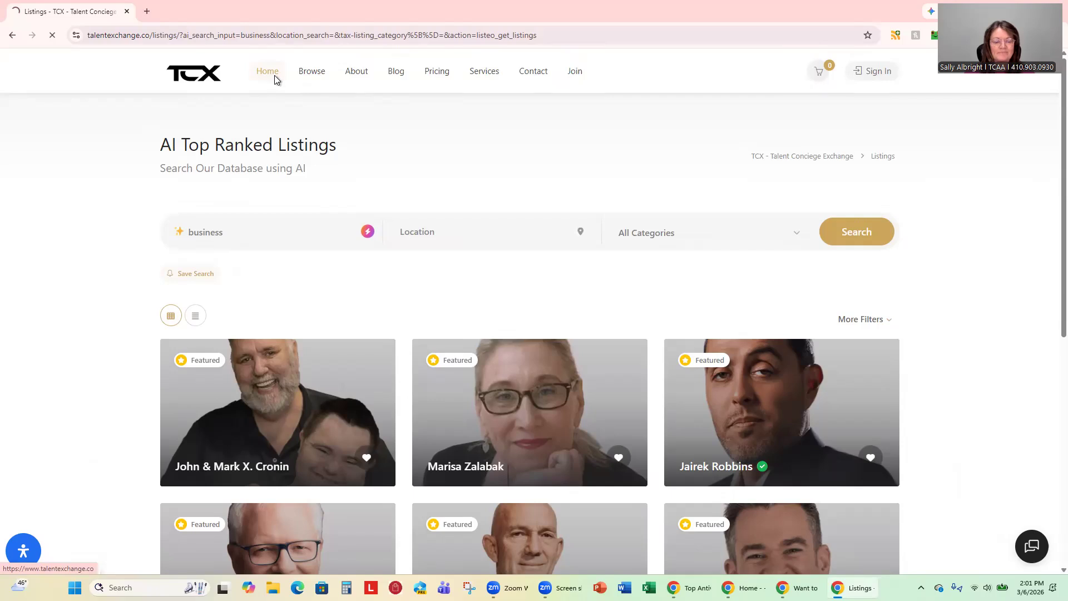
scroll(405, 273, "down", 4)
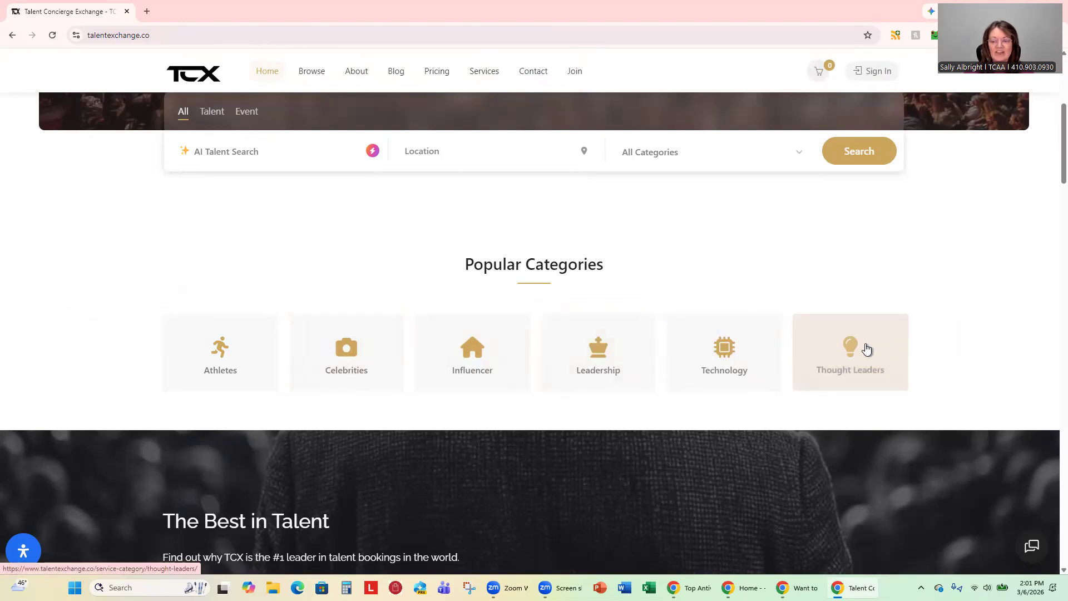
Browse the Thought Leaders category listings, then go back to the home page.
left_click(844, 355)
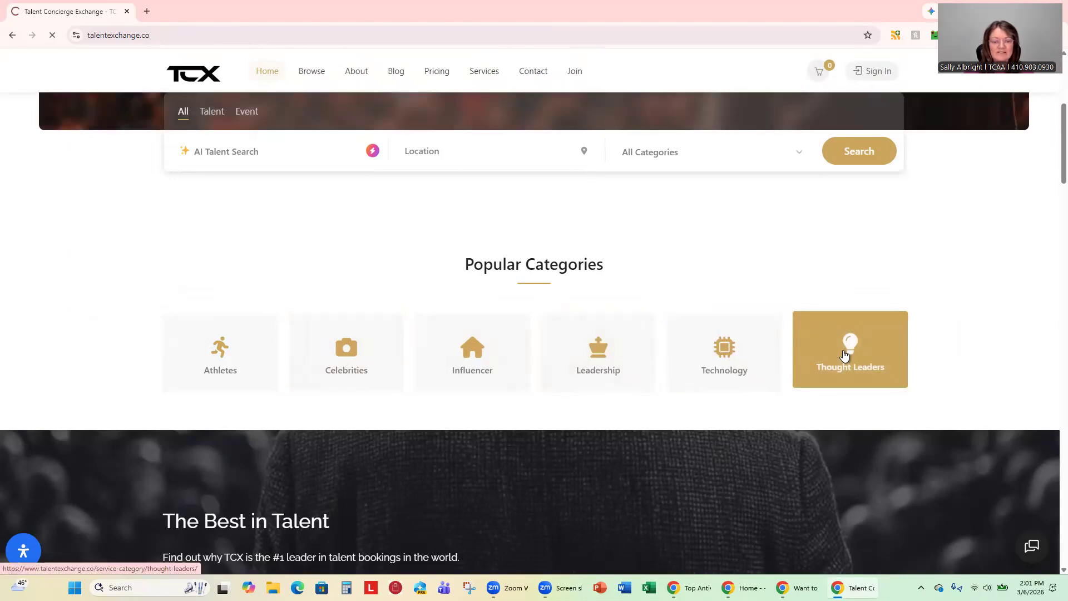
scroll(722, 401, "down", 10)
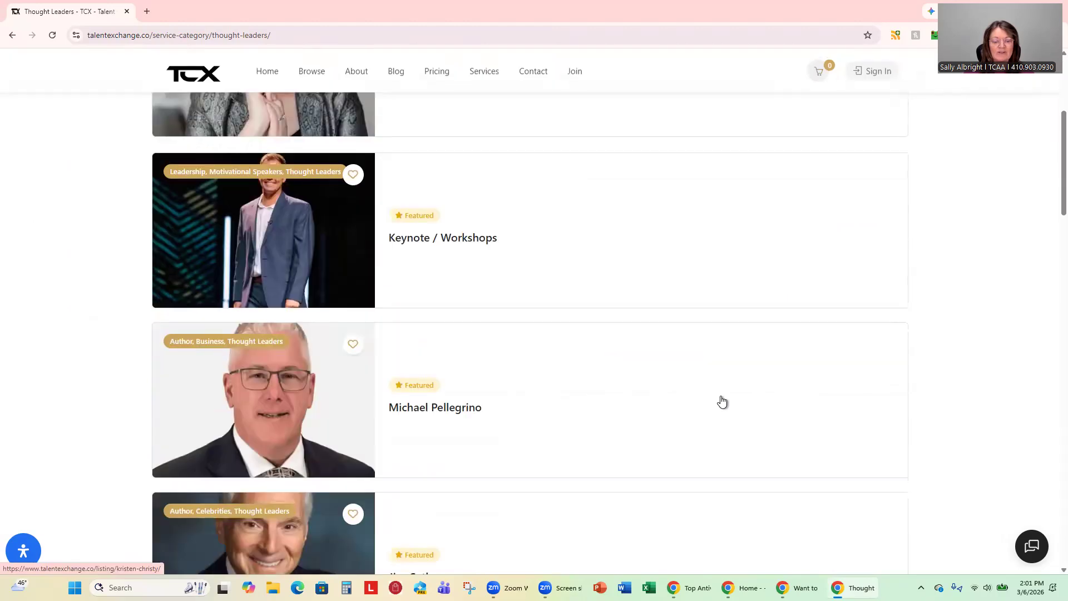
scroll(722, 401, "down", 5)
scroll(721, 402, "up", 15)
left_click(278, 75)
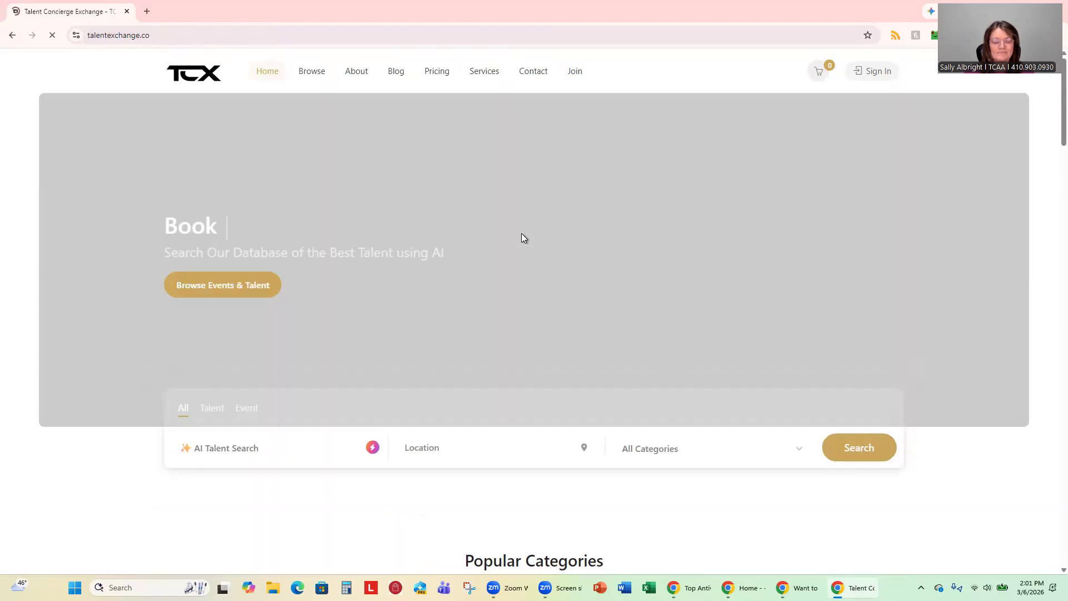
Scroll through the home page's Featured Talent, then open the About page.
scroll(549, 351, "down", 10)
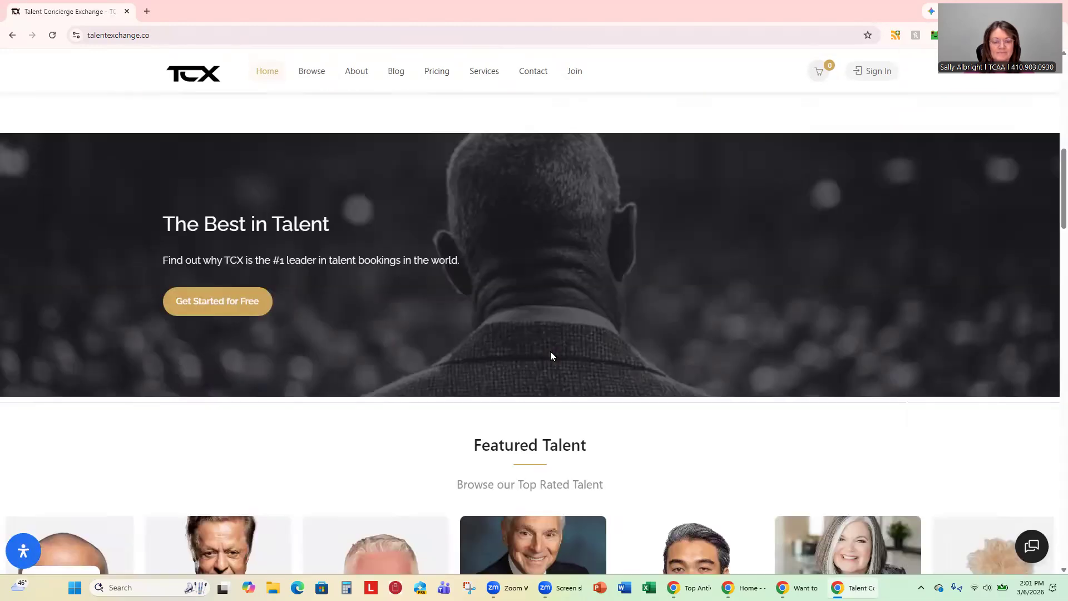
scroll(531, 356, "down", 3)
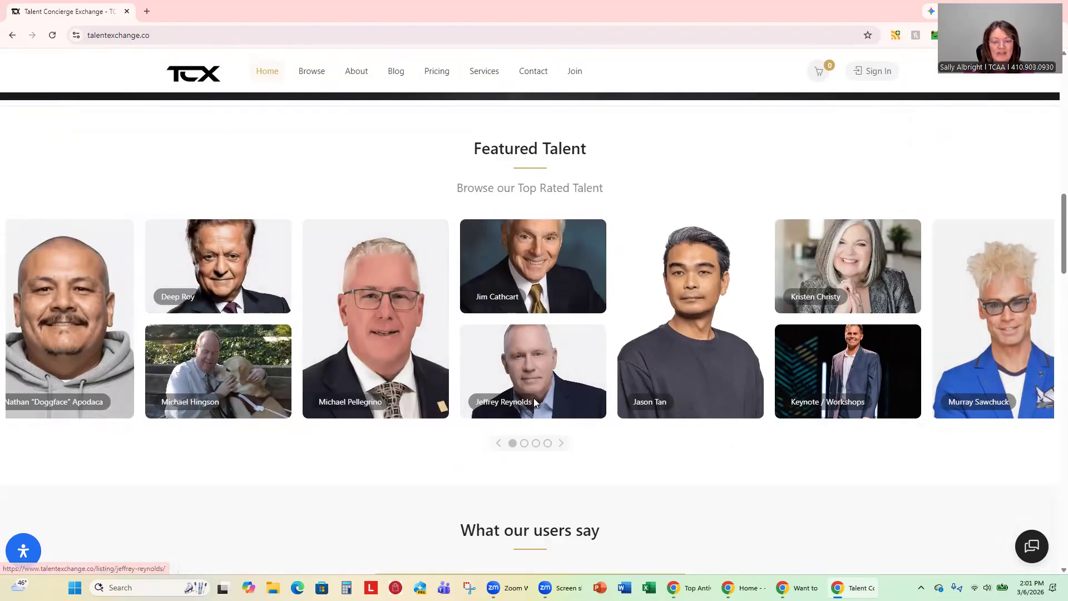
scroll(533, 399, "up", 1)
scroll(533, 399, "up", 12)
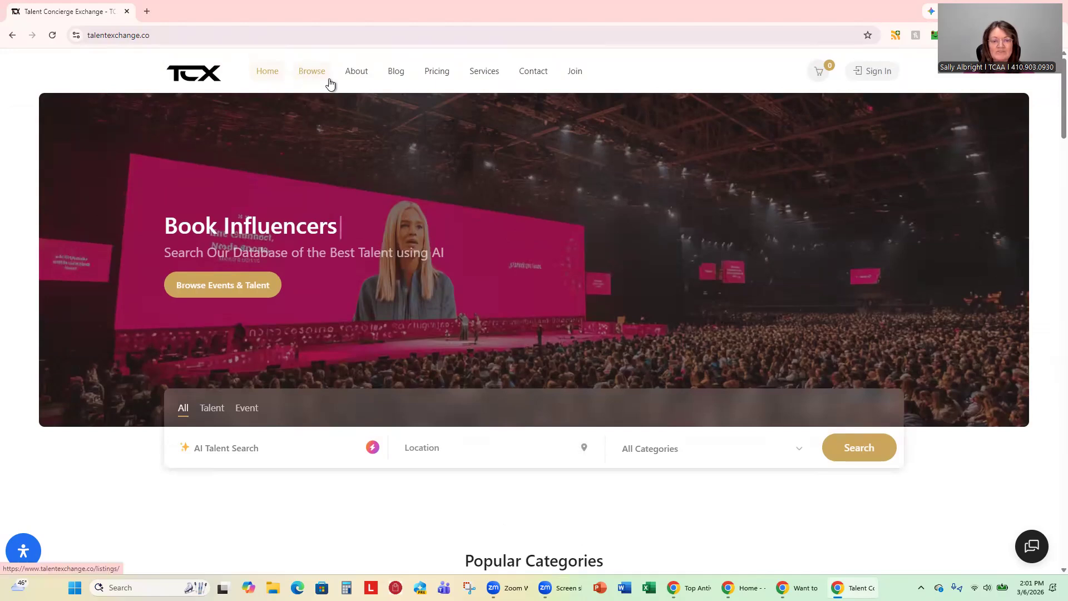
left_click(356, 72)
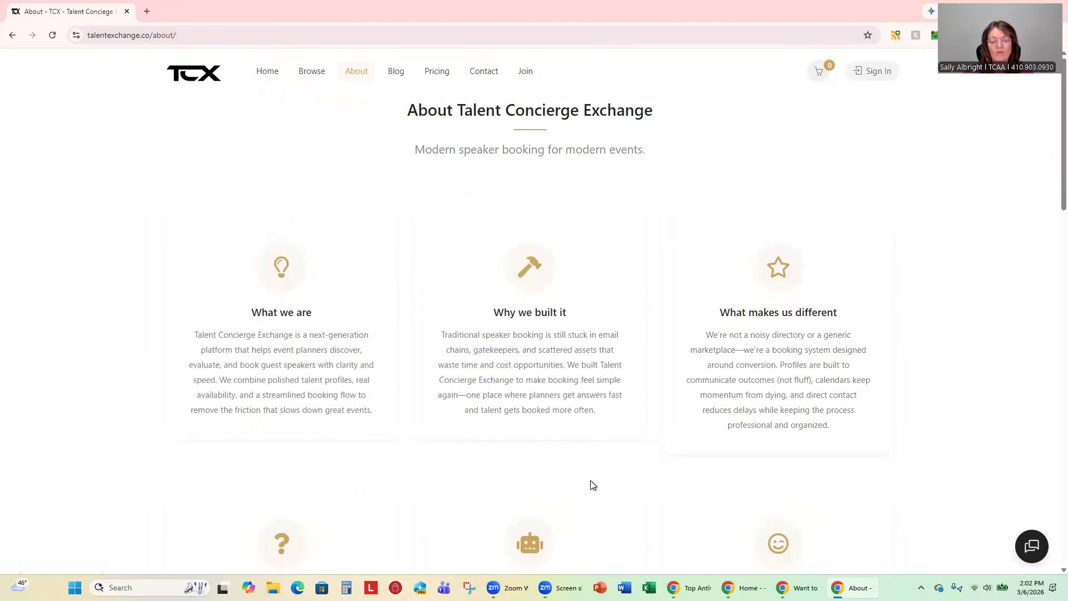
Open the Blog and scroll through the latest posts.
left_click(398, 76)
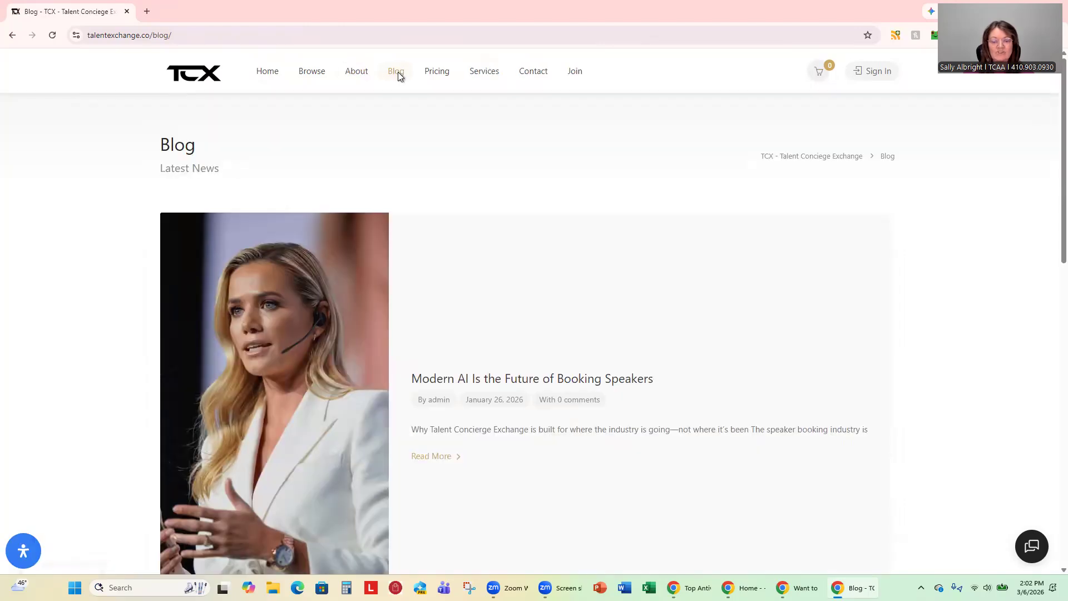
scroll(640, 328, "down", 3)
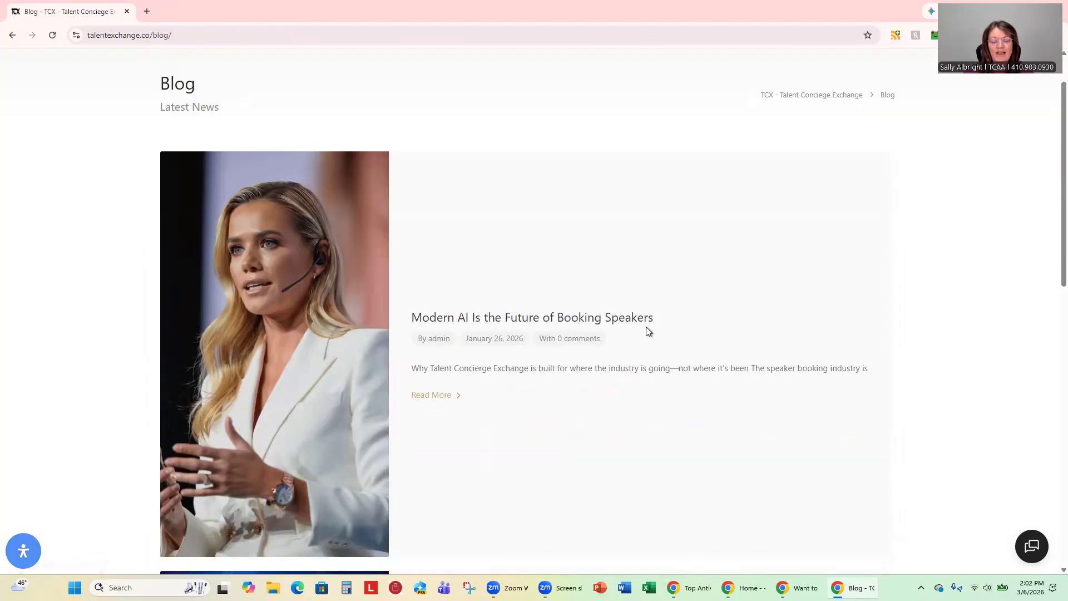
scroll(646, 338, "down", 6)
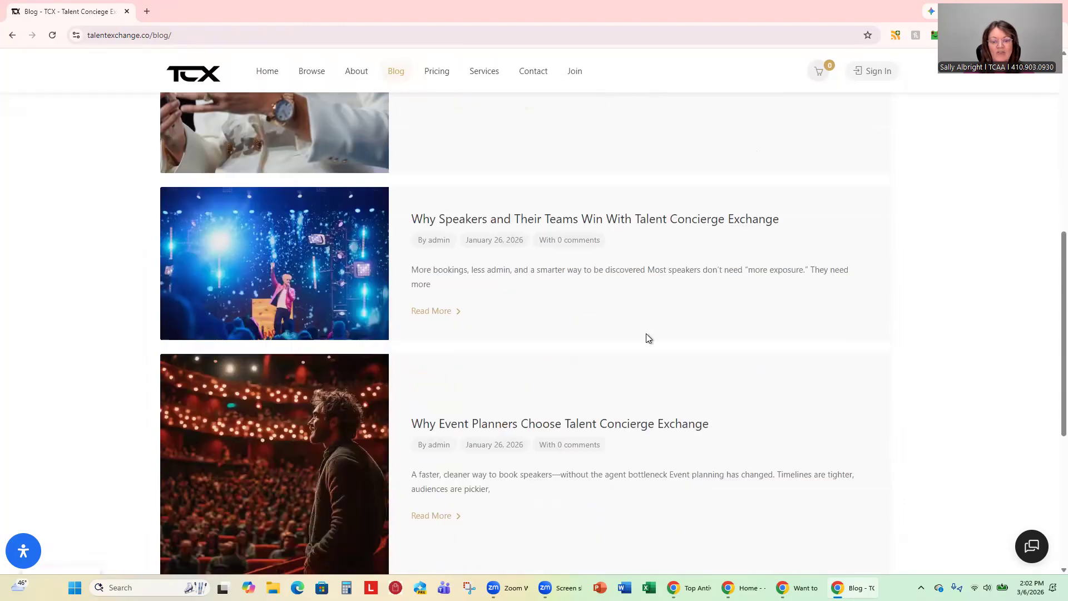
scroll(646, 338, "up", 6)
scroll(646, 338, "up", 3)
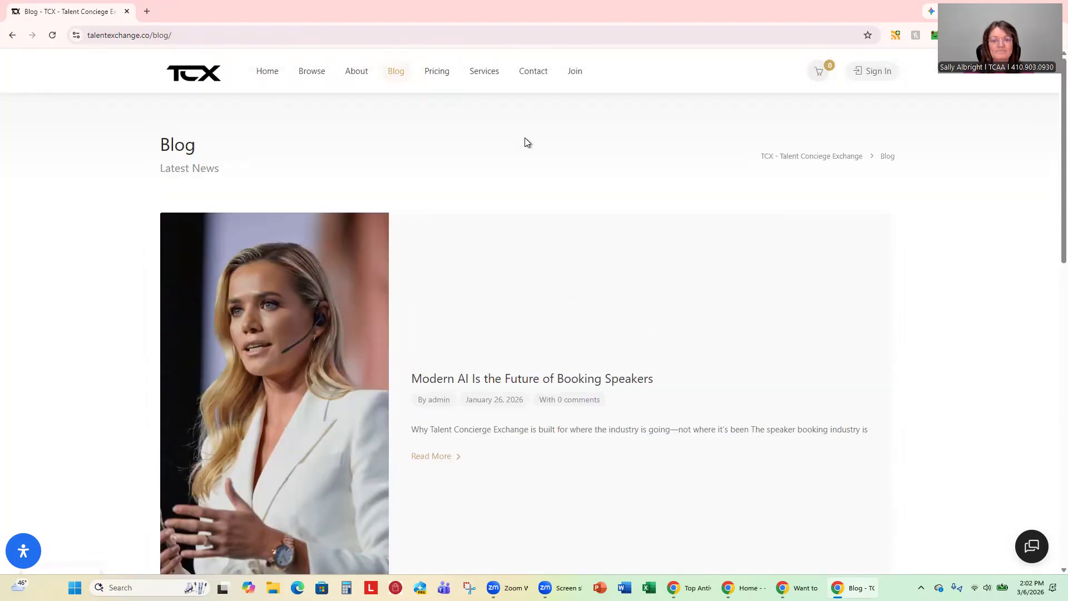
Browse the Services packages, from the $15,000 NY Times Bestseller Package to $1,375 monthly mentoring.
left_click(481, 76)
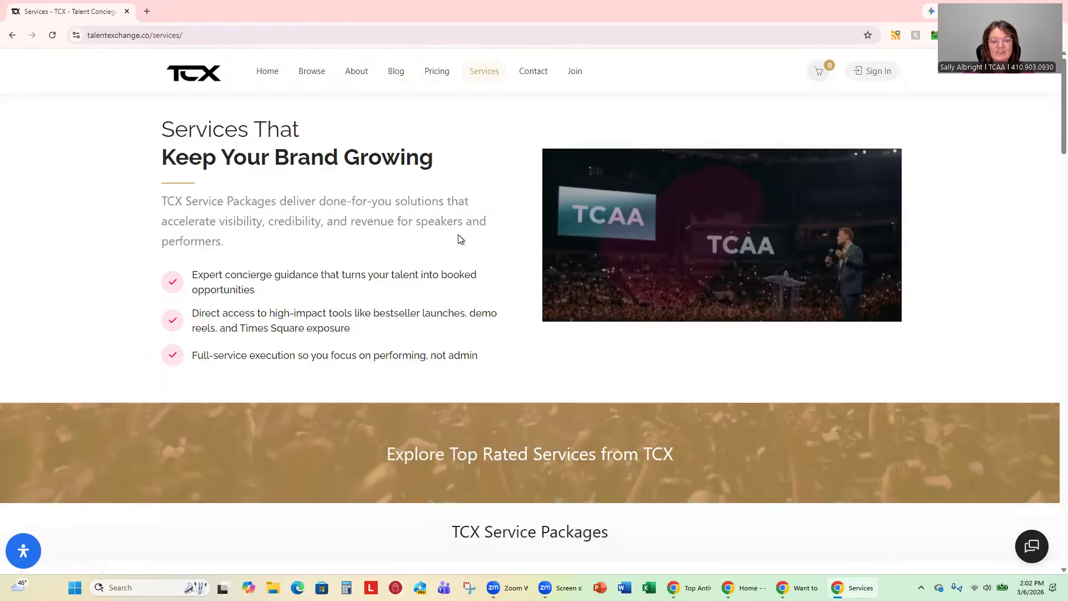
scroll(449, 295, "down", 8)
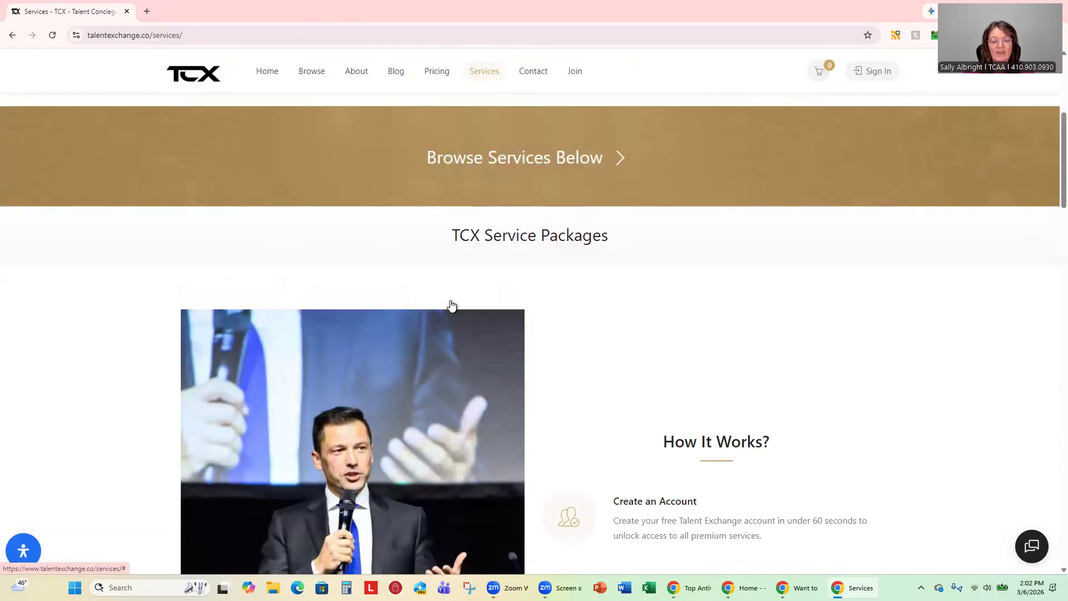
scroll(451, 305, "down", 10)
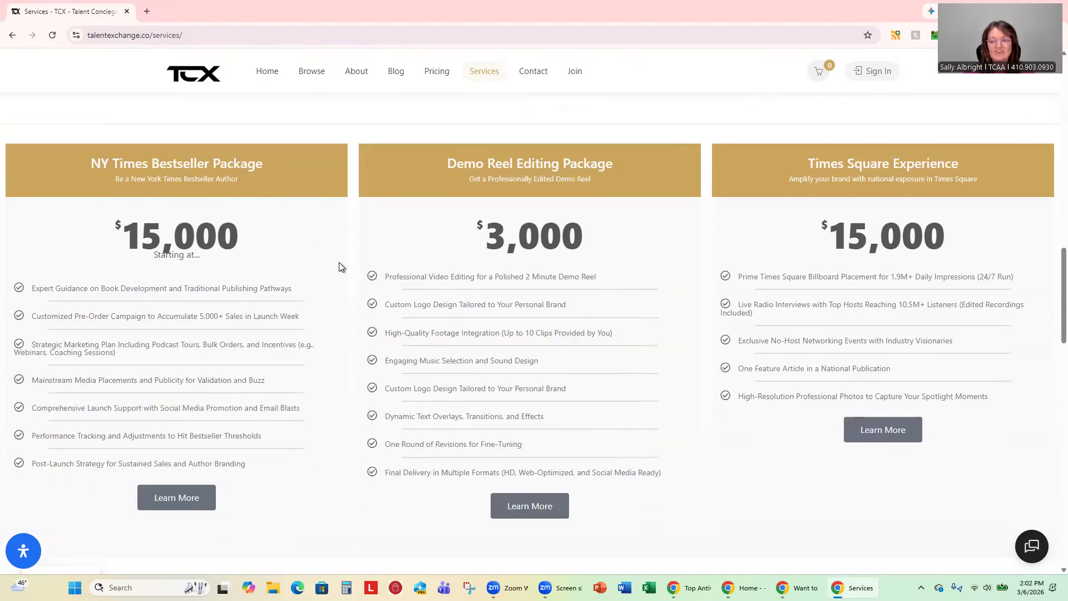
scroll(585, 290, "down", 5)
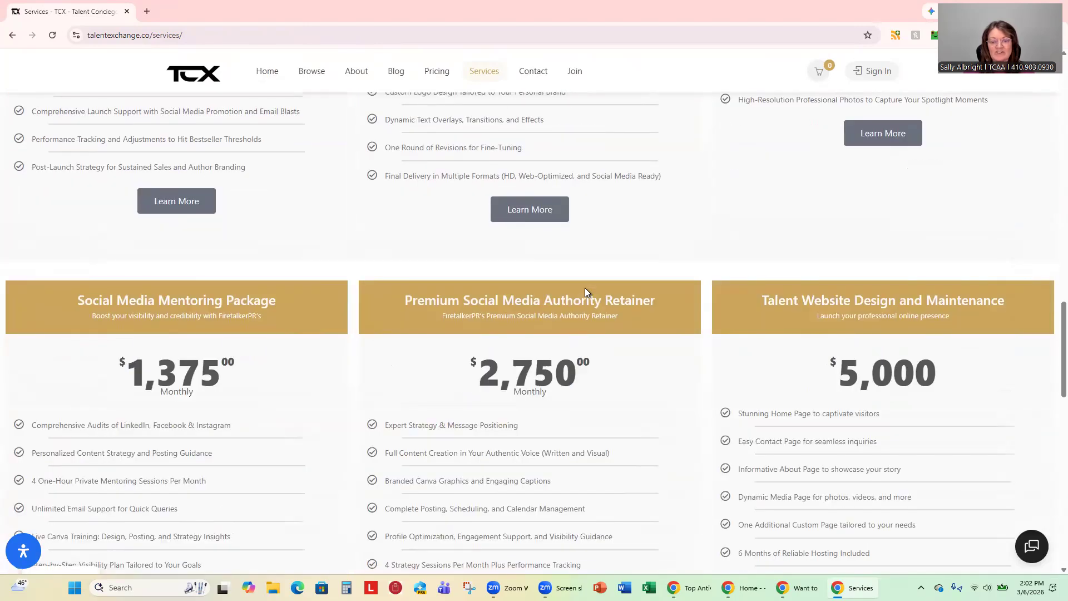
scroll(650, 291, "down", 3)
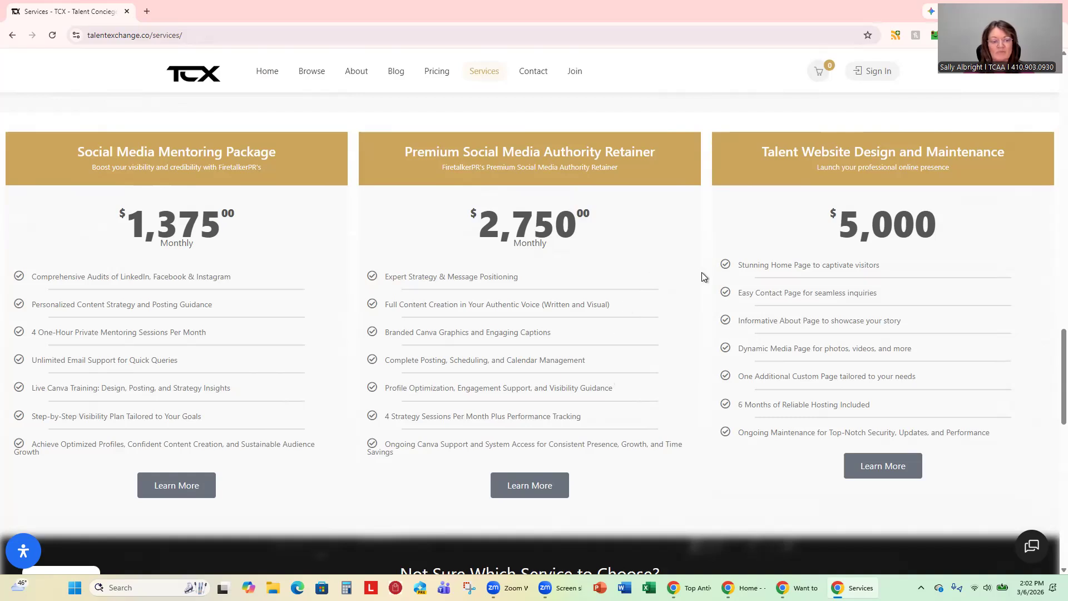
scroll(716, 309, "up", 20)
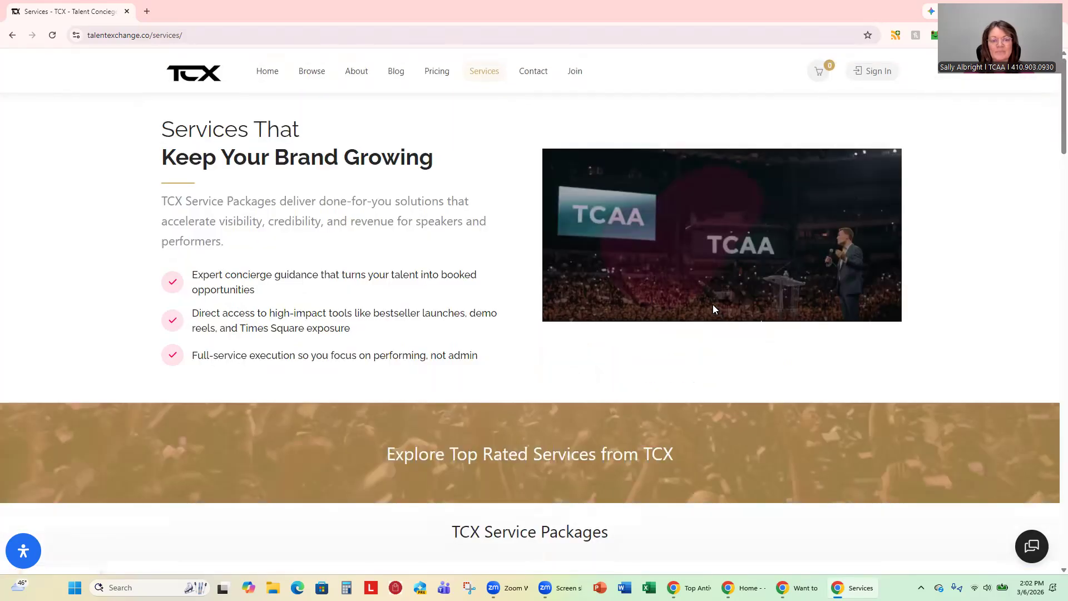
Open Browse and scroll through the AI Top Ranked talent listing cards.
left_click(316, 78)
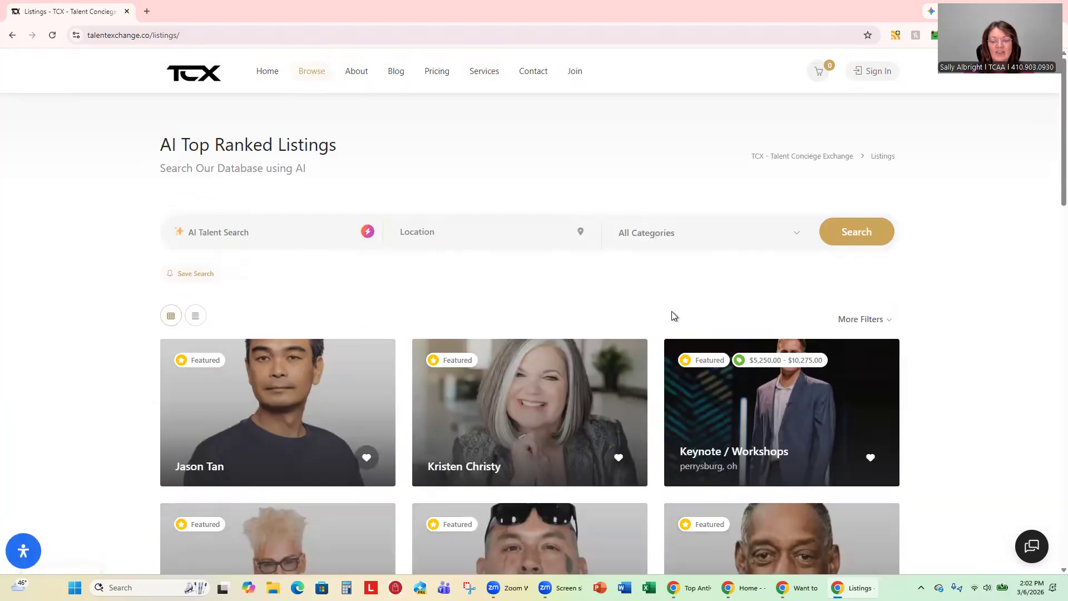
scroll(908, 365, "down", 3)
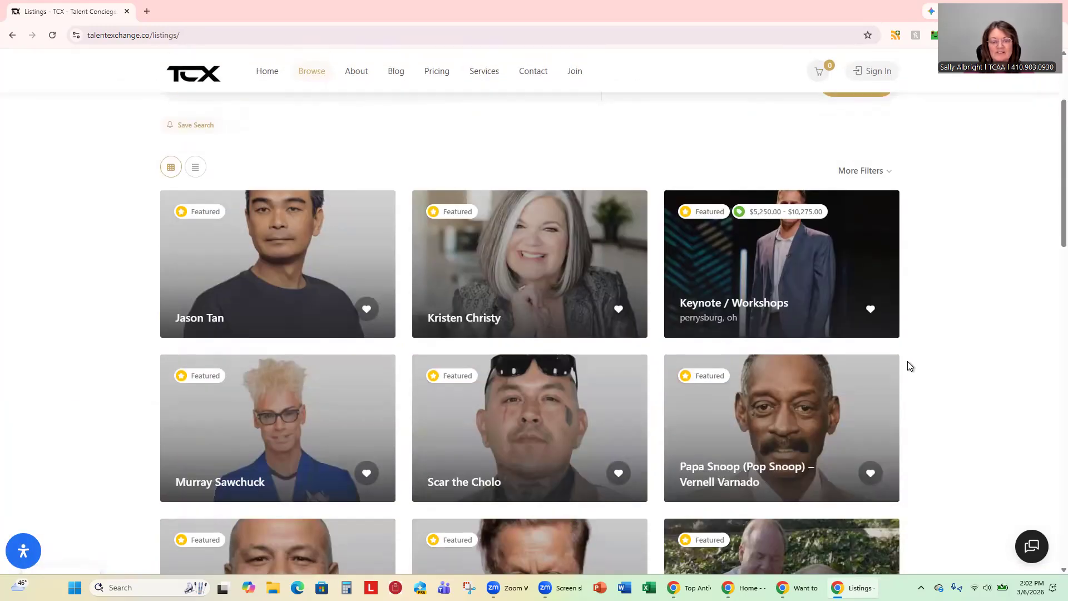
scroll(910, 369, "down", 3)
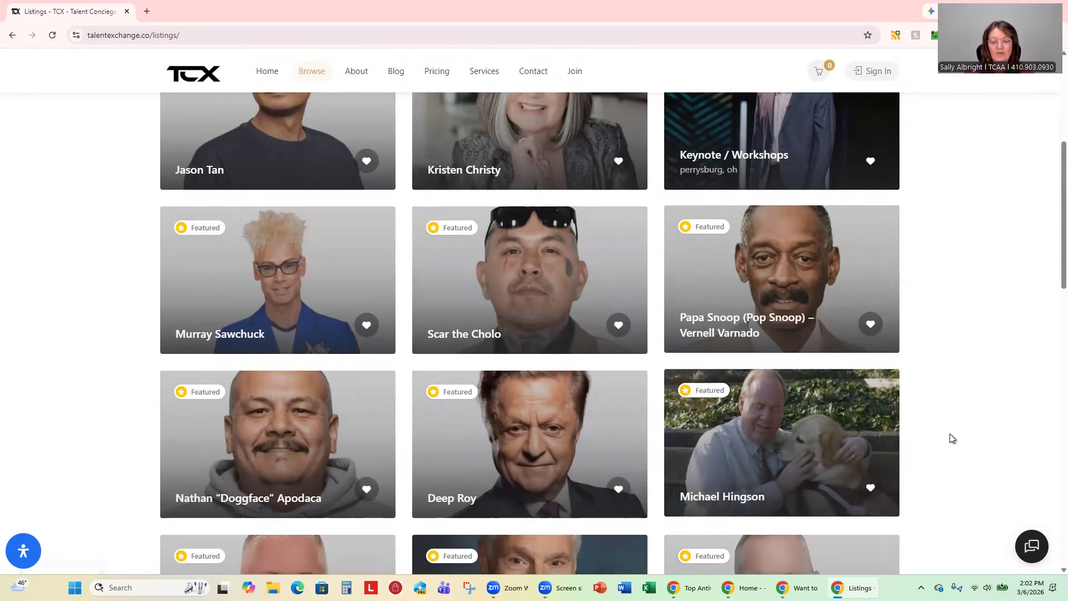
scroll(953, 437, "down", 5)
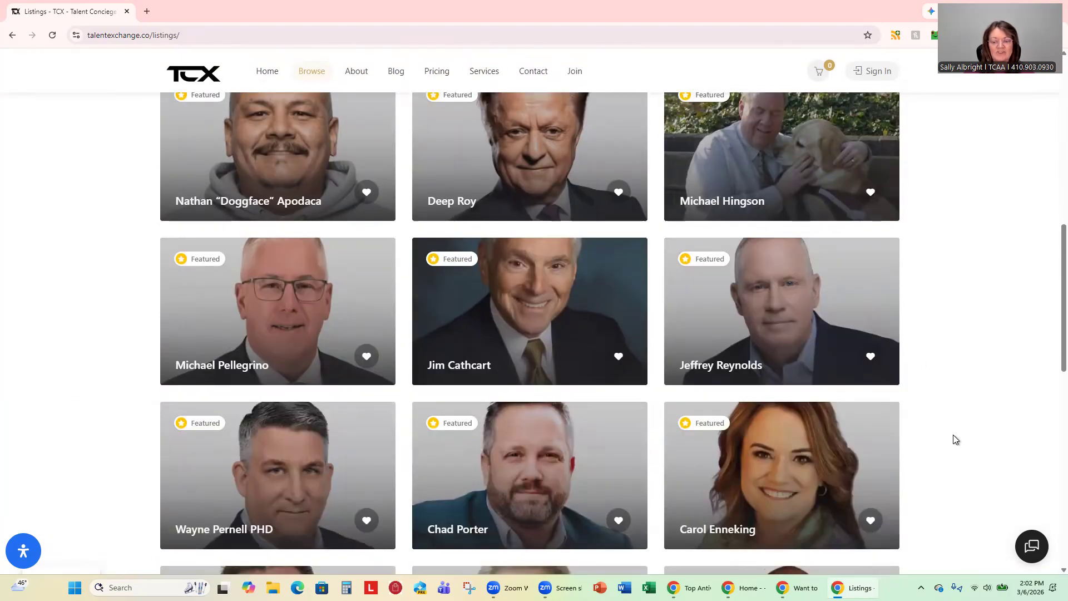
scroll(956, 439, "up", 12)
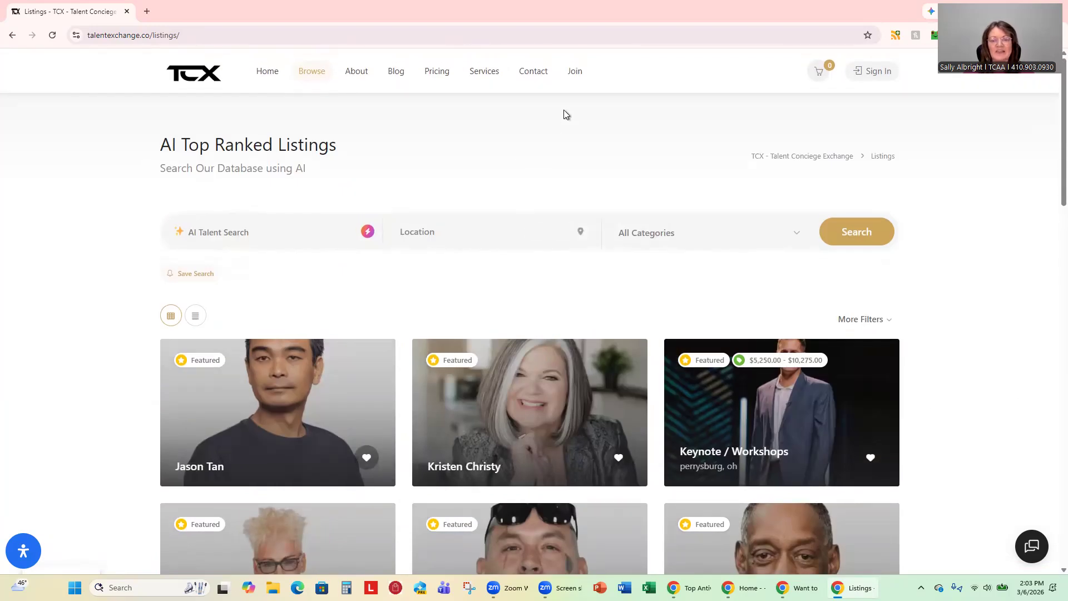
On the Owner registration form, fill in the username, password and e-mail address.
left_click(573, 73)
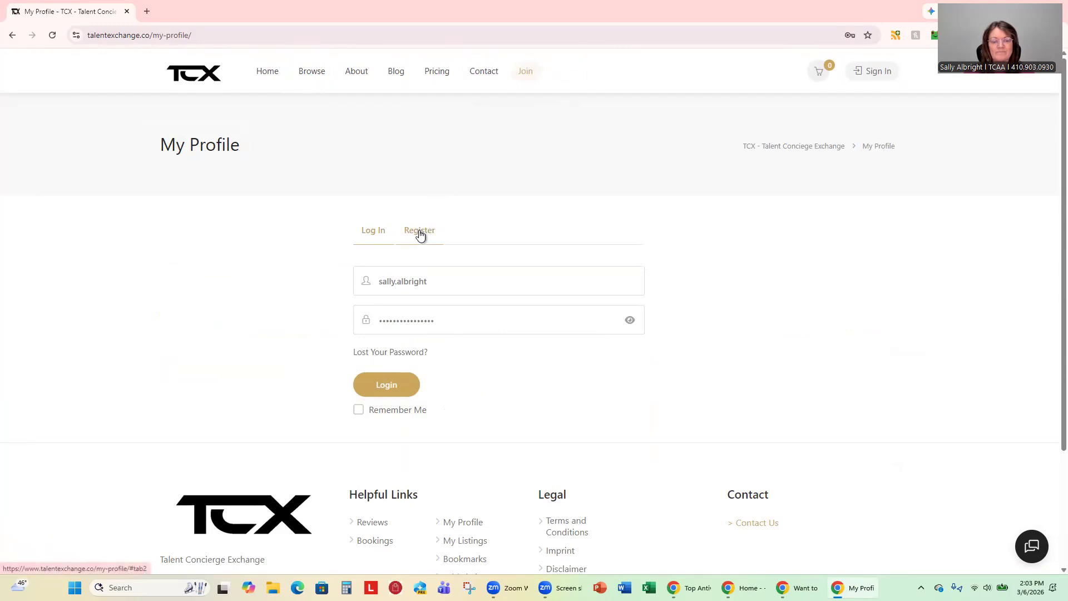
left_click(421, 235)
left_click_drag(442, 321, 366, 318)
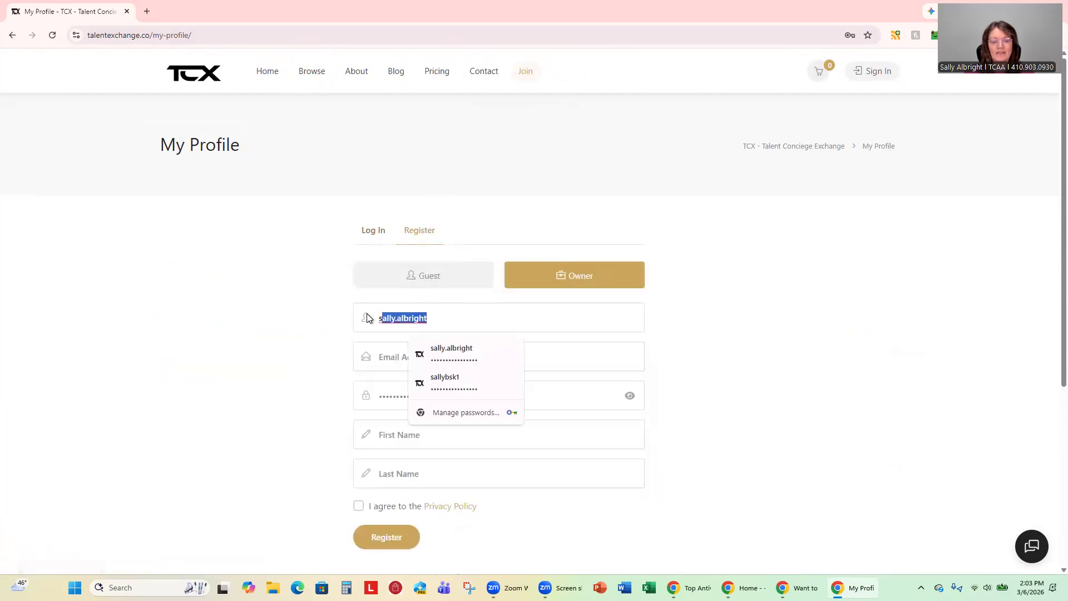
left_click(443, 383)
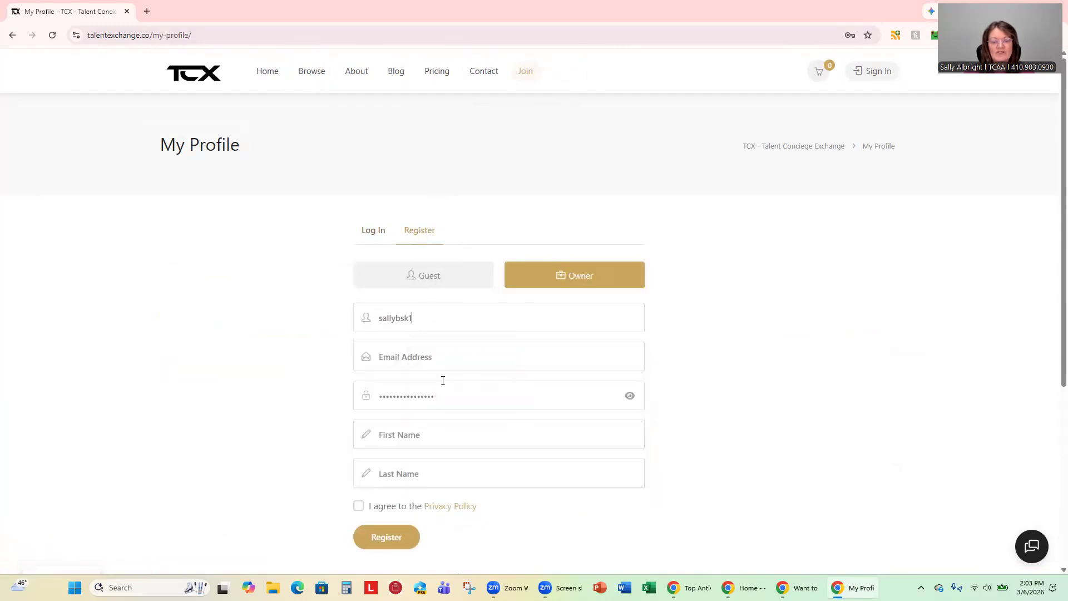
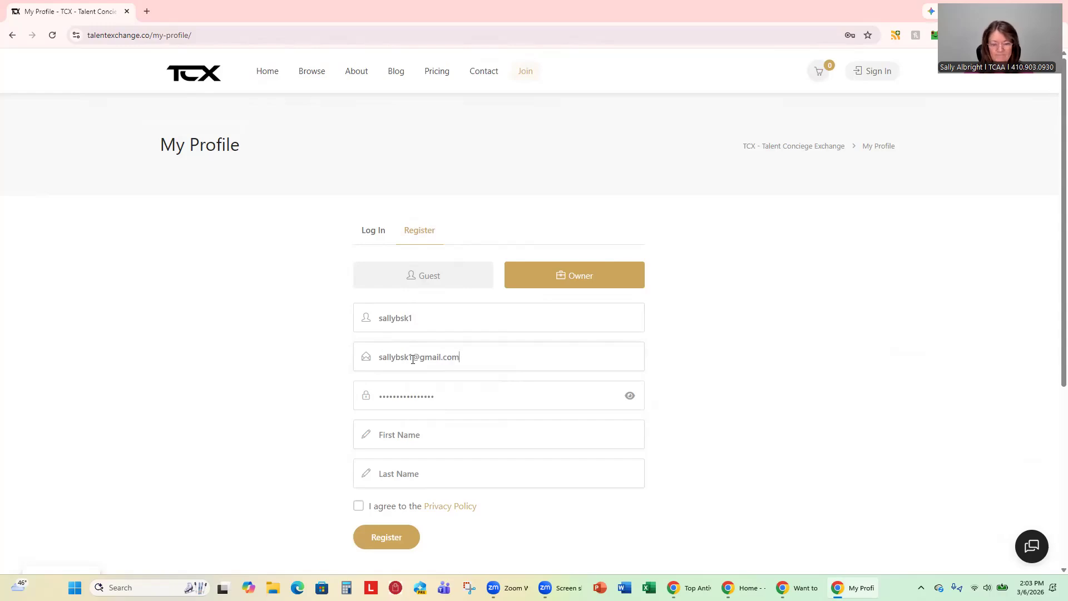
Enter the first and last name, accept the Privacy Policy, and register.
left_click(416, 434)
type("FakeFake")
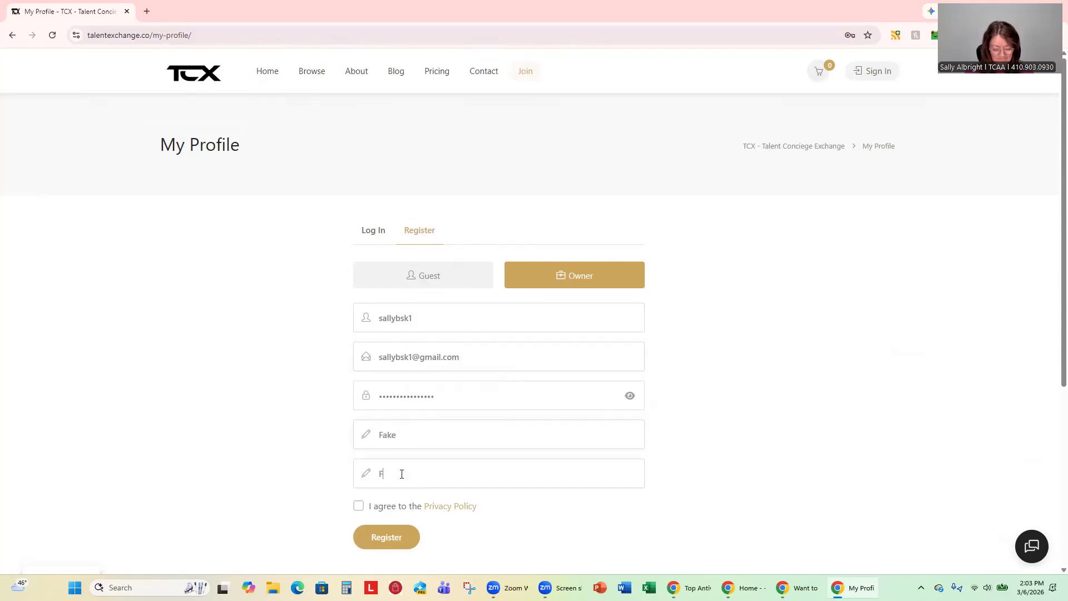
left_click(360, 506)
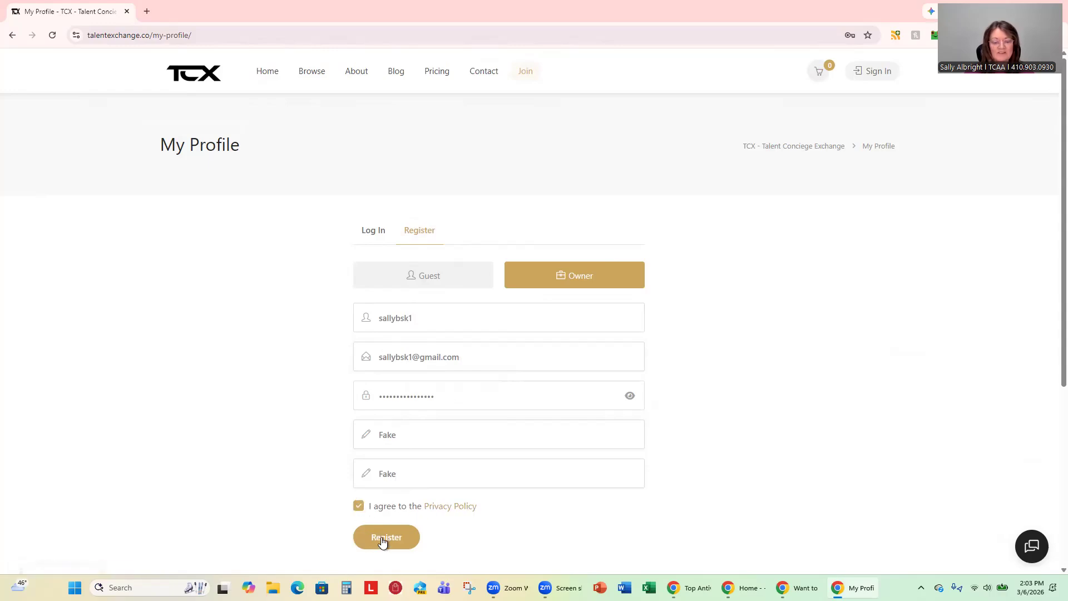
left_click(382, 540)
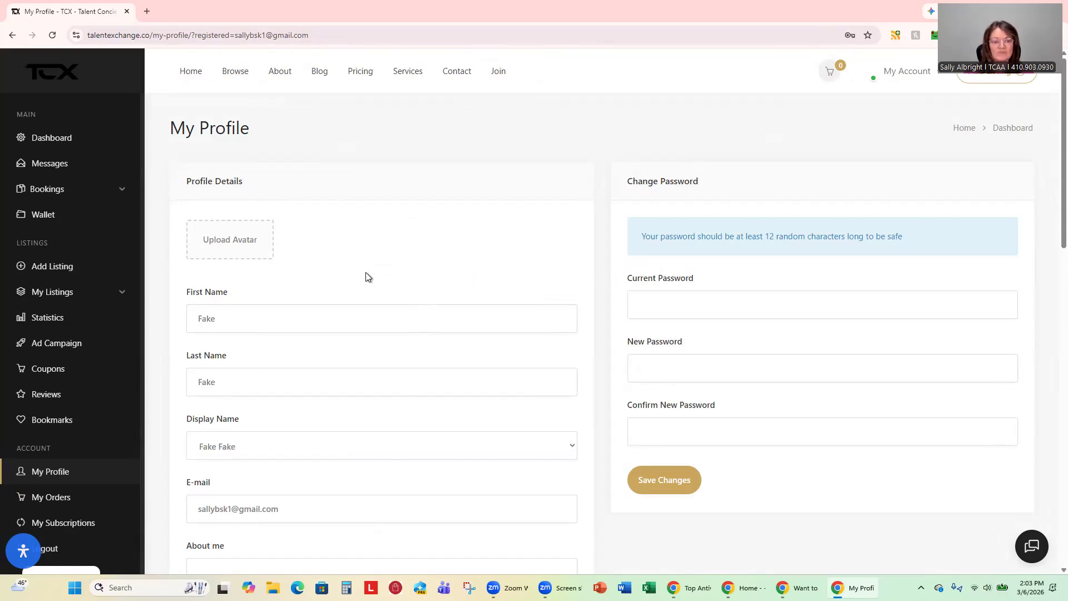
Write 'I work for TCX' as the About me bio and scroll down to Save Changes.
scroll(366, 277, "down", 3)
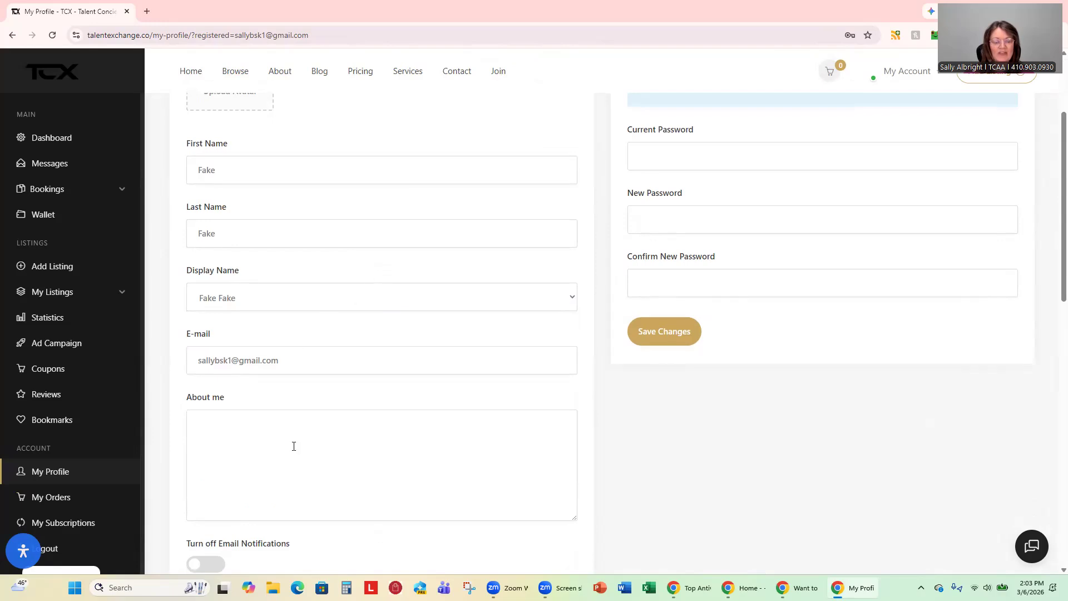
left_click(269, 430)
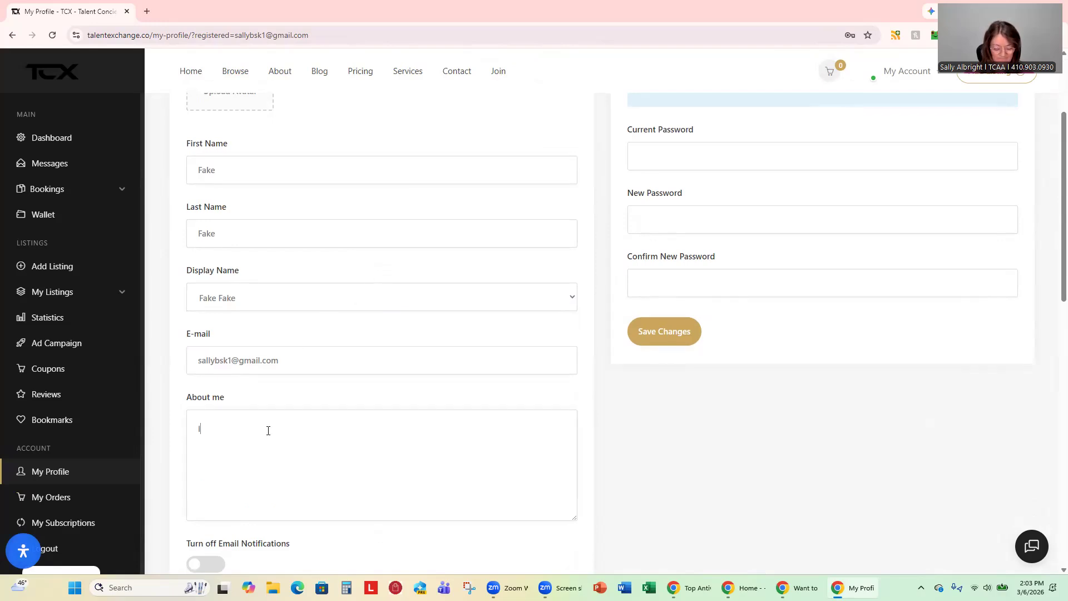
type("I work for TCX")
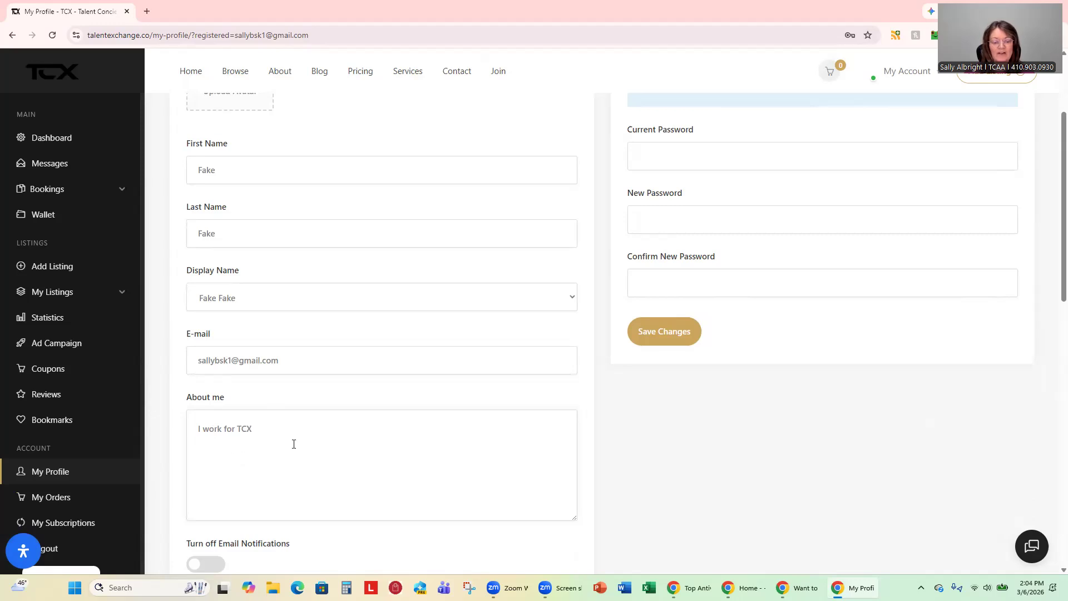
scroll(294, 444, "down", 3)
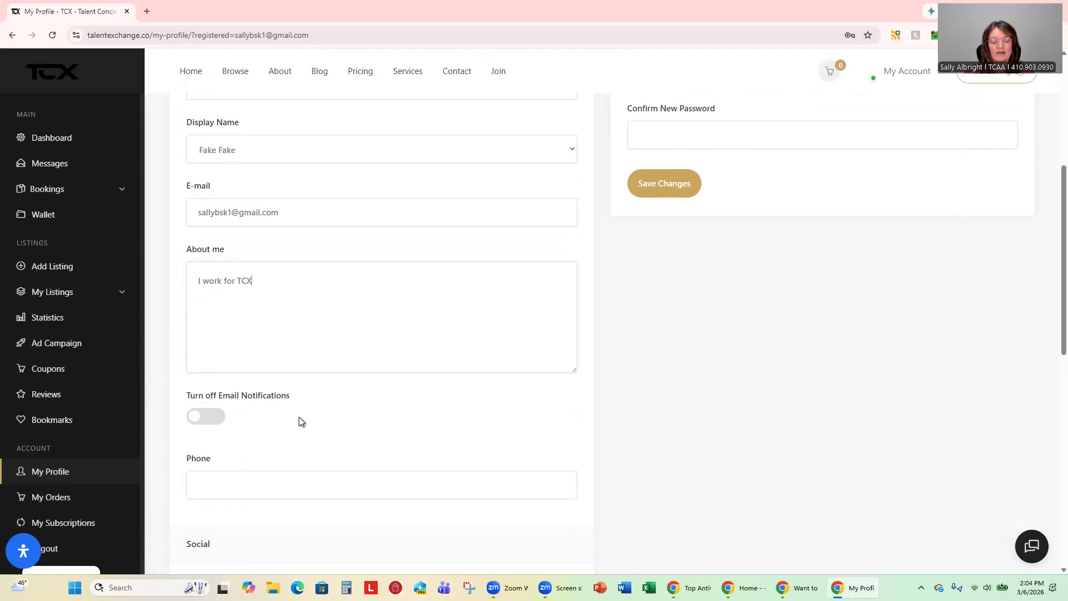
scroll(299, 417, "down", 3)
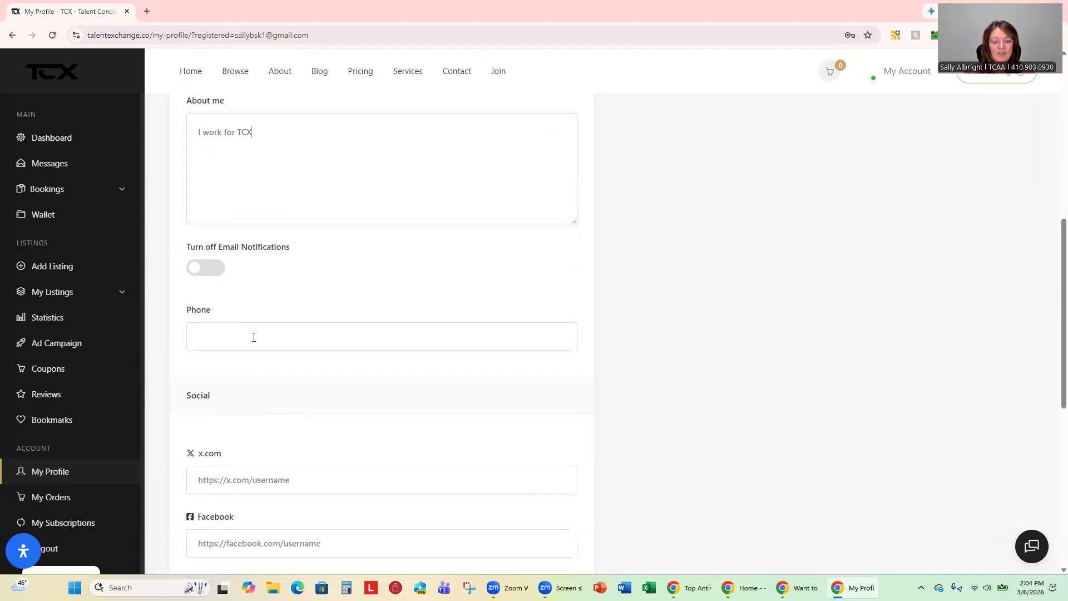
scroll(300, 371, "down", 3)
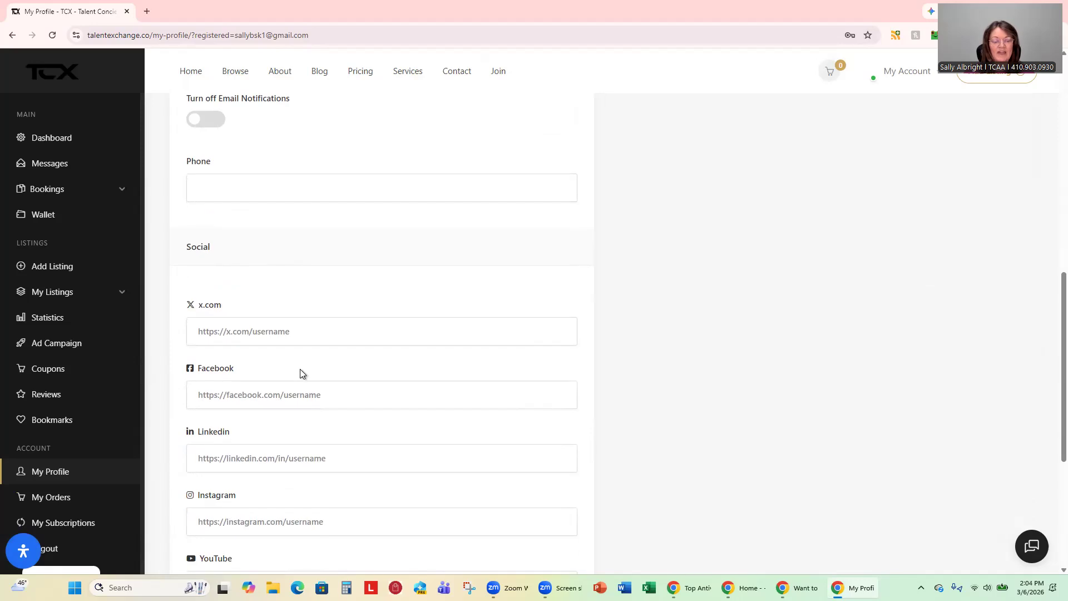
scroll(301, 369, "down", 3)
scroll(300, 370, "down", 3)
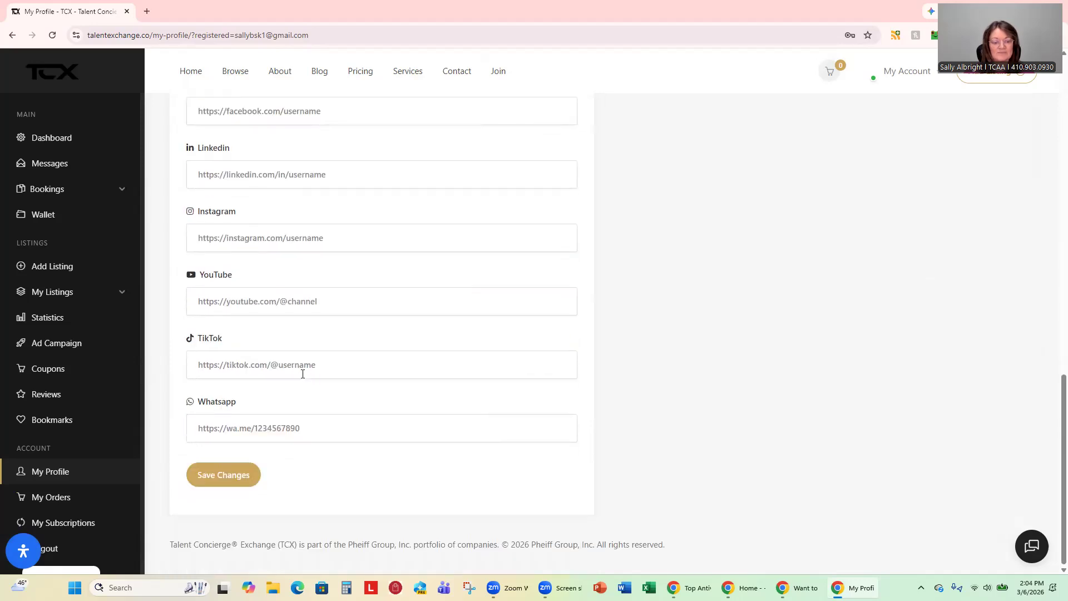
Save the profile changes, then start a new listing via Add Listing.
left_click(221, 476)
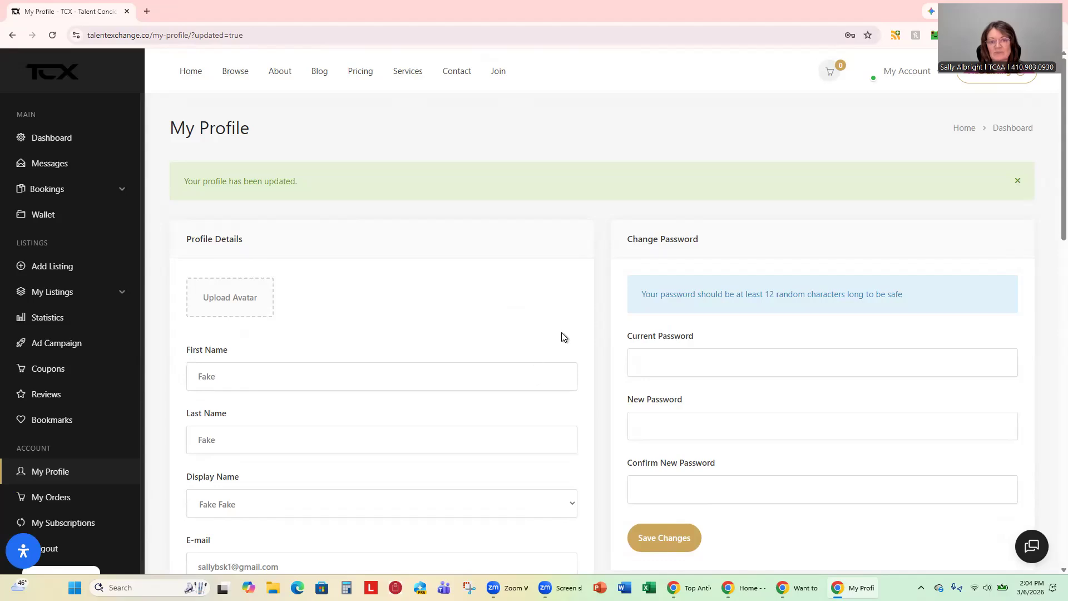
mouse_move(888, 65)
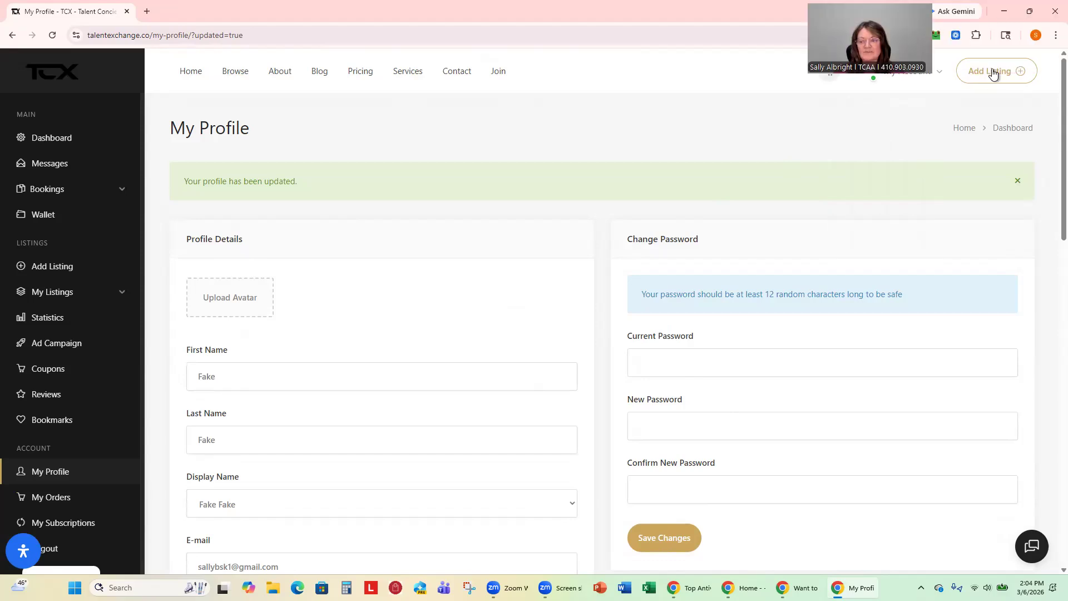
left_click(993, 73)
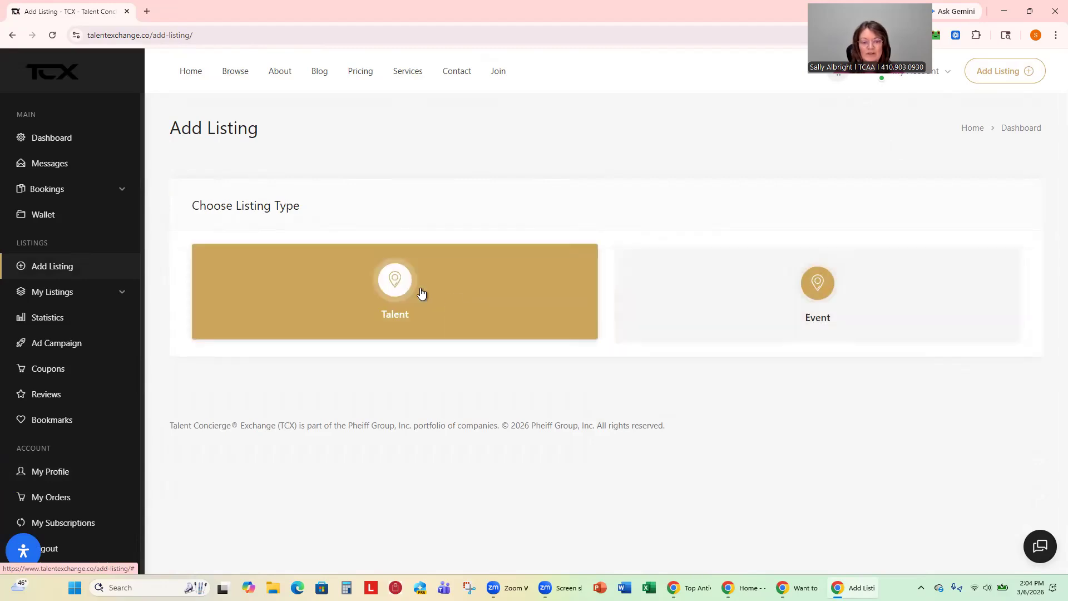
Choose Talent as the listing type.
left_click(396, 288)
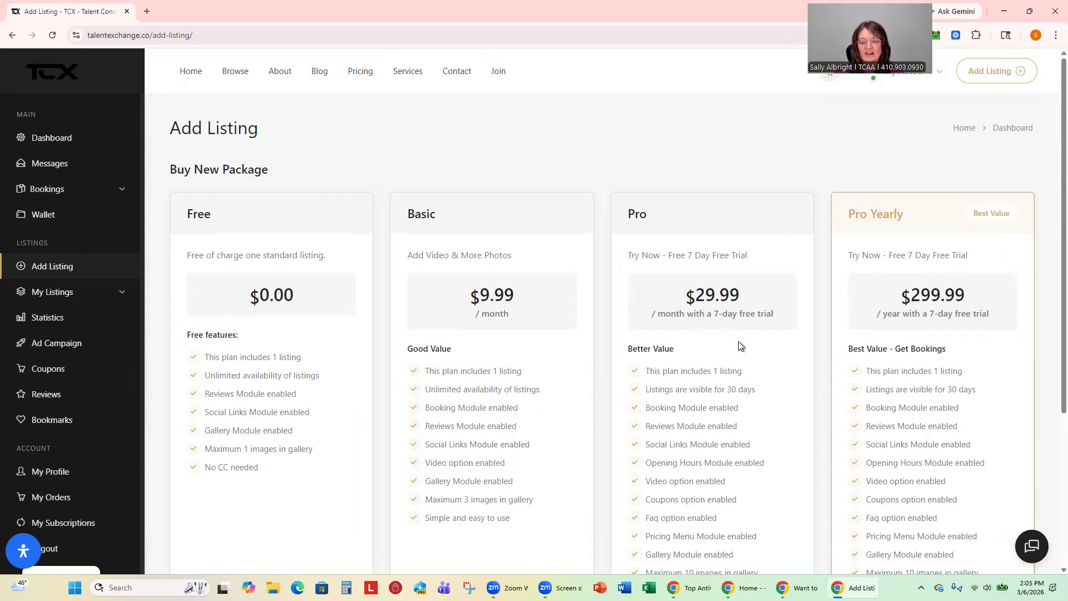
Select the $299.99 Pro Yearly package and submit the listing.
left_click(761, 358)
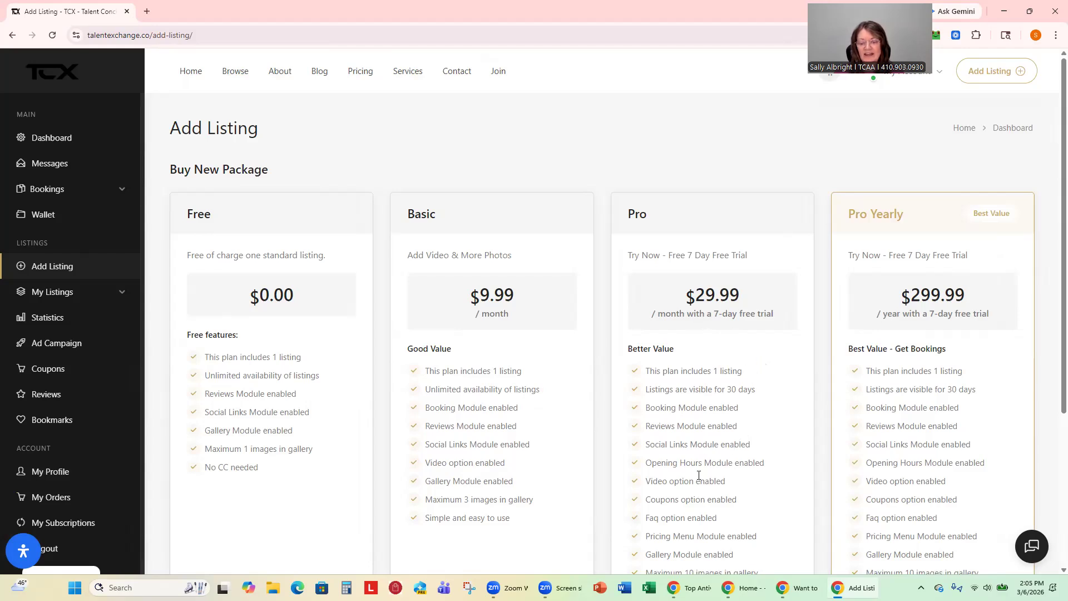
scroll(729, 523, "down", 3)
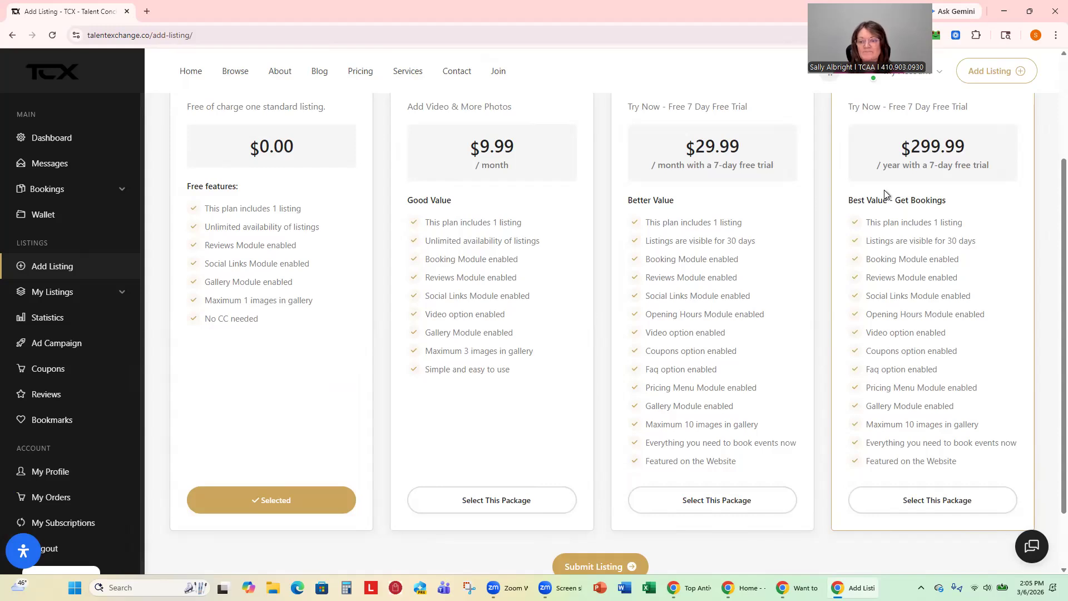
scroll(972, 188, "up", 3)
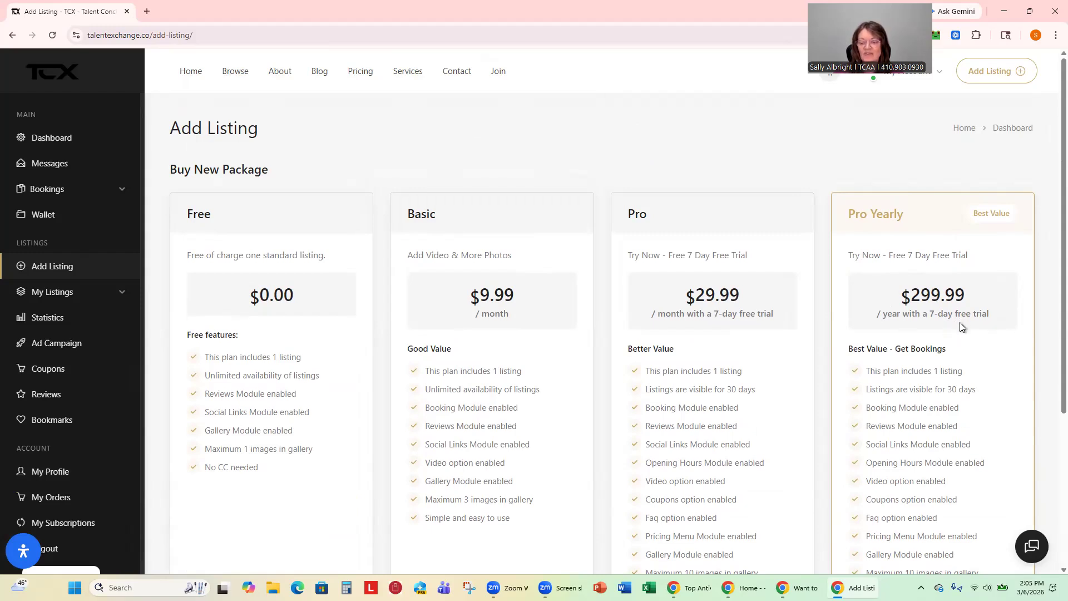
scroll(960, 325, "down", 3)
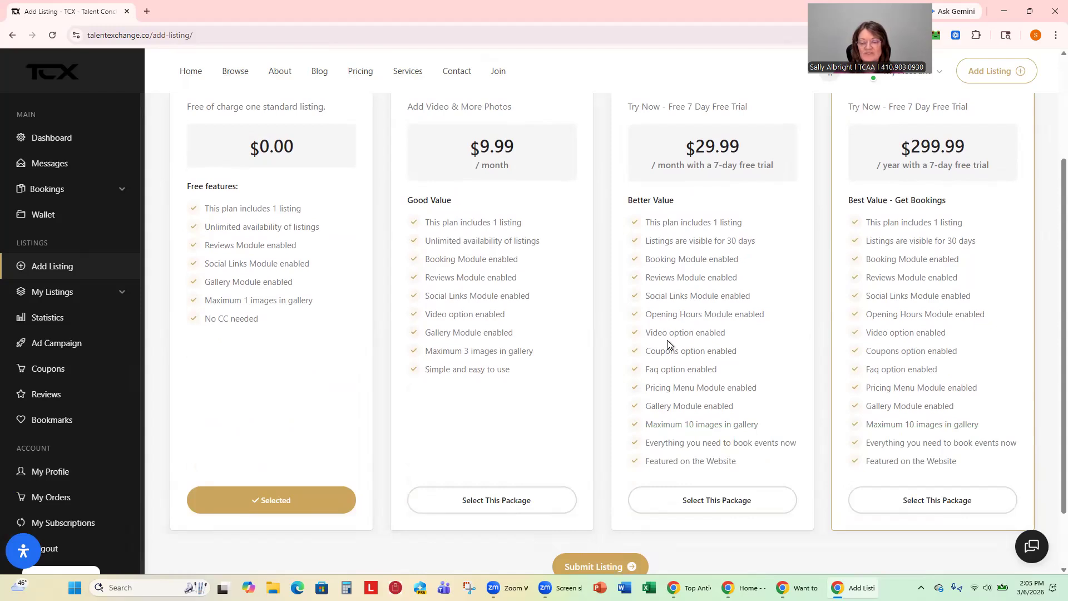
left_click(894, 504)
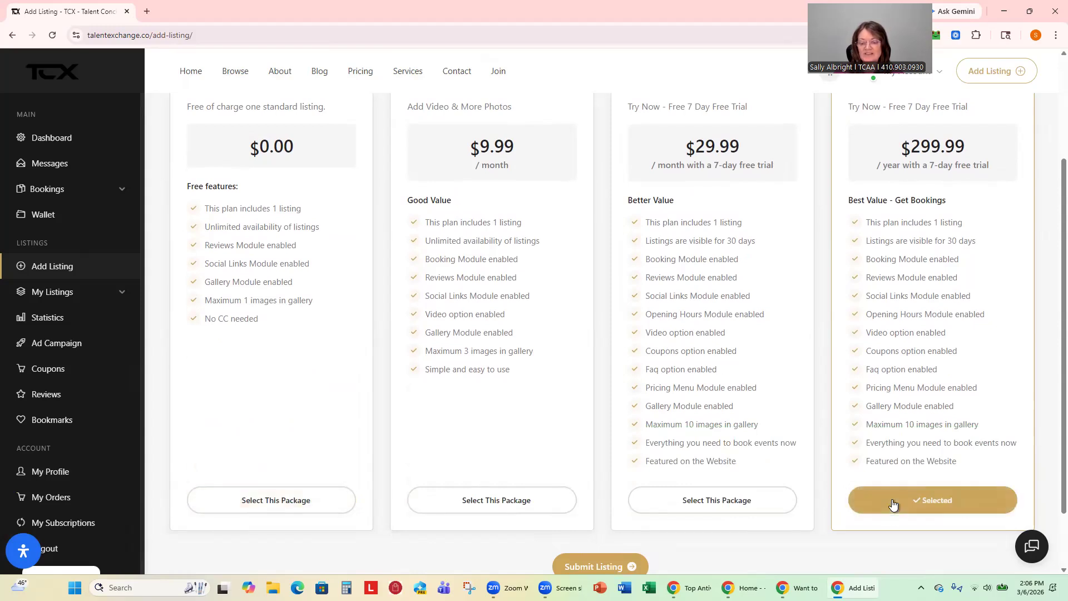
left_click(592, 566)
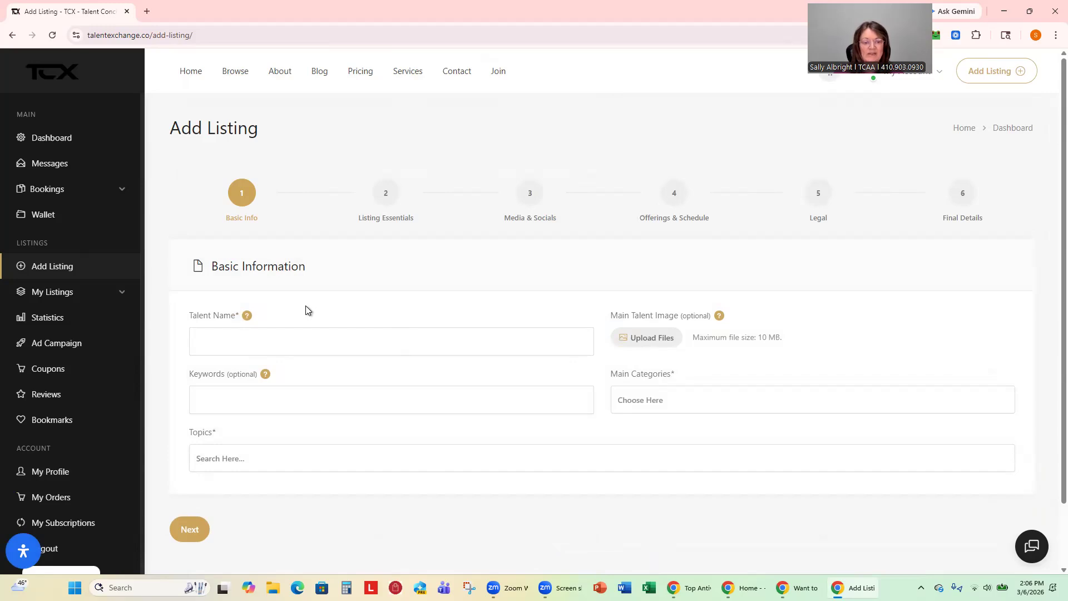
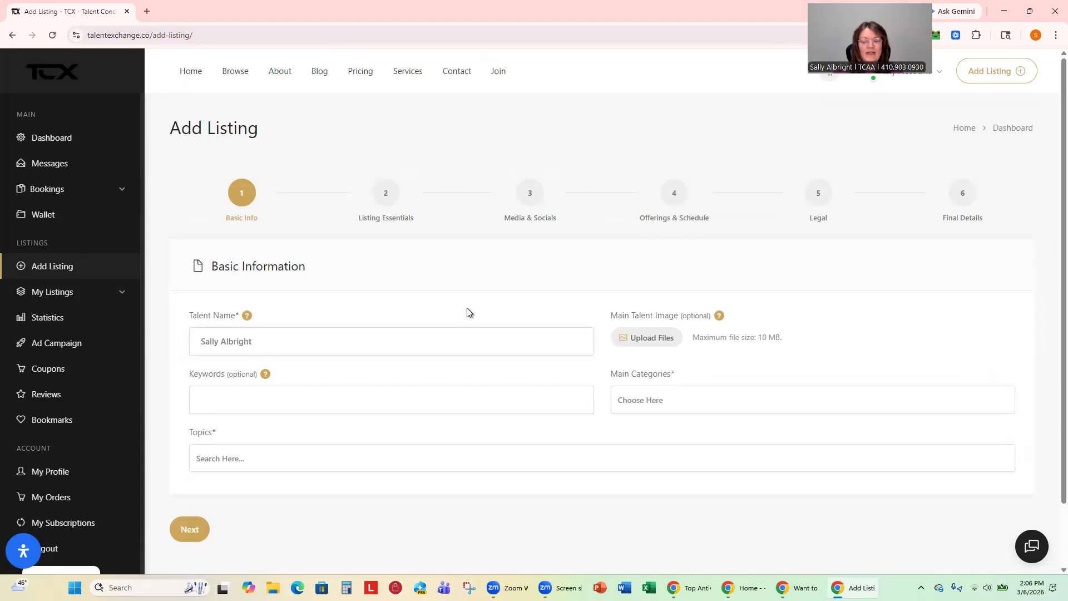
Enter the talent's full name and attach the website headshot PNG as the main image.
left_click(645, 341)
left_click(167, 239)
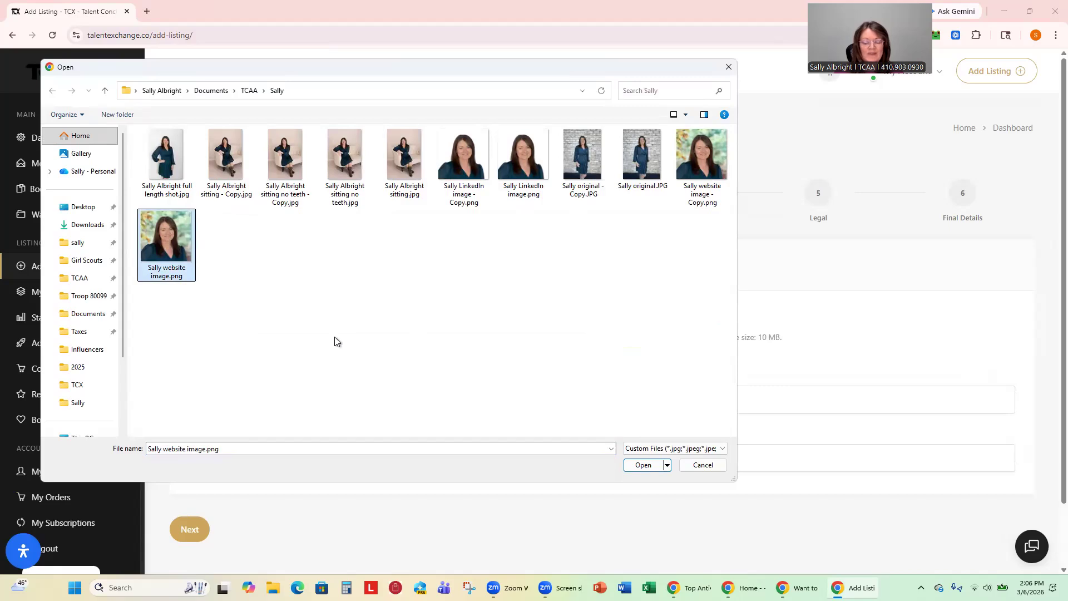
left_click(641, 465)
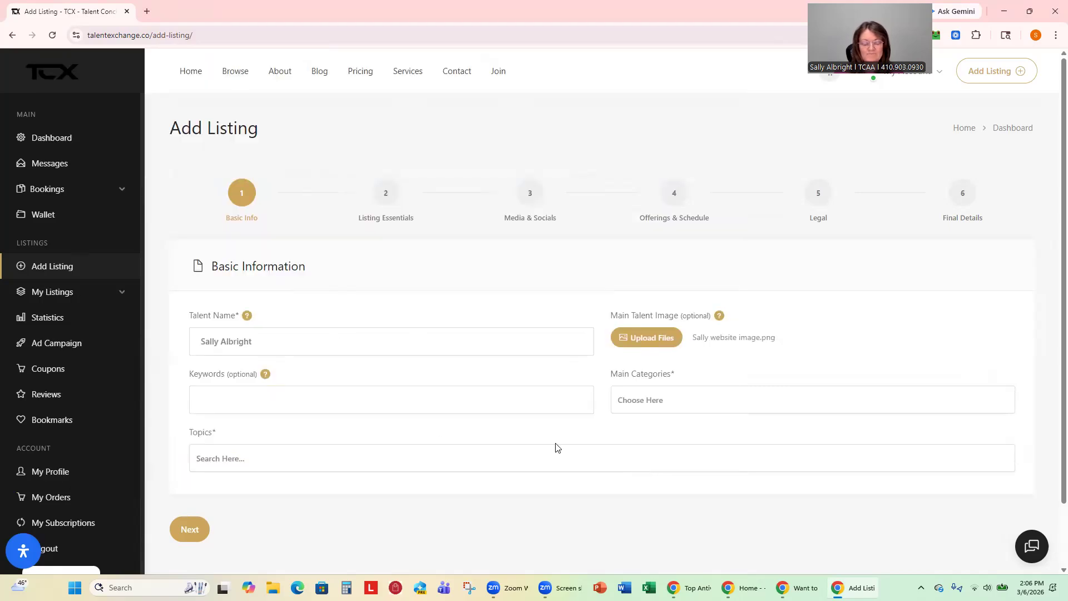
Add Thought Leaders and Women as main categories.
left_click(697, 402)
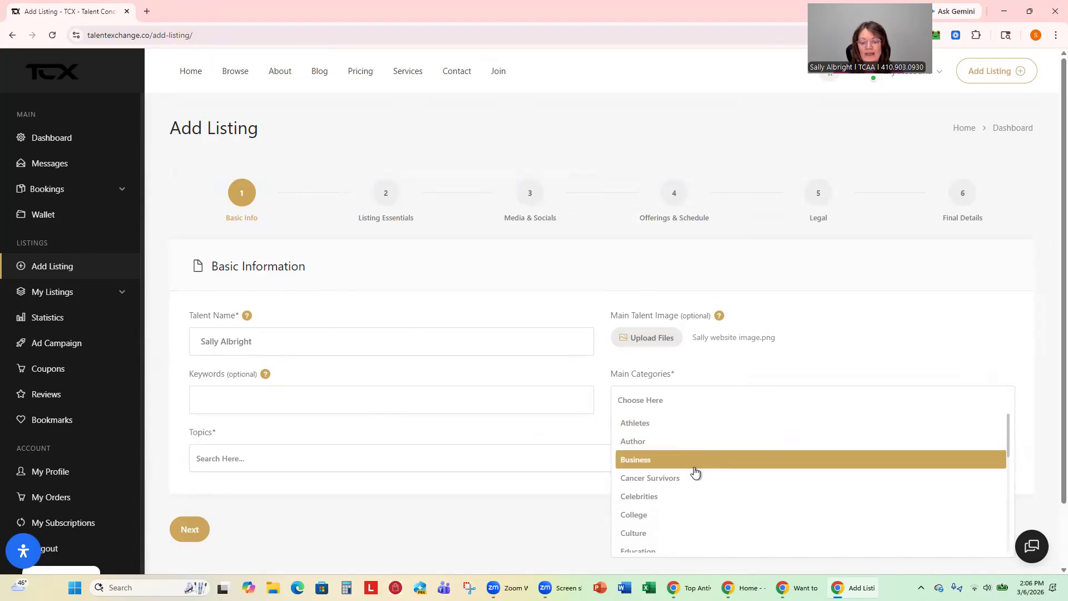
scroll(744, 483, "down", 3)
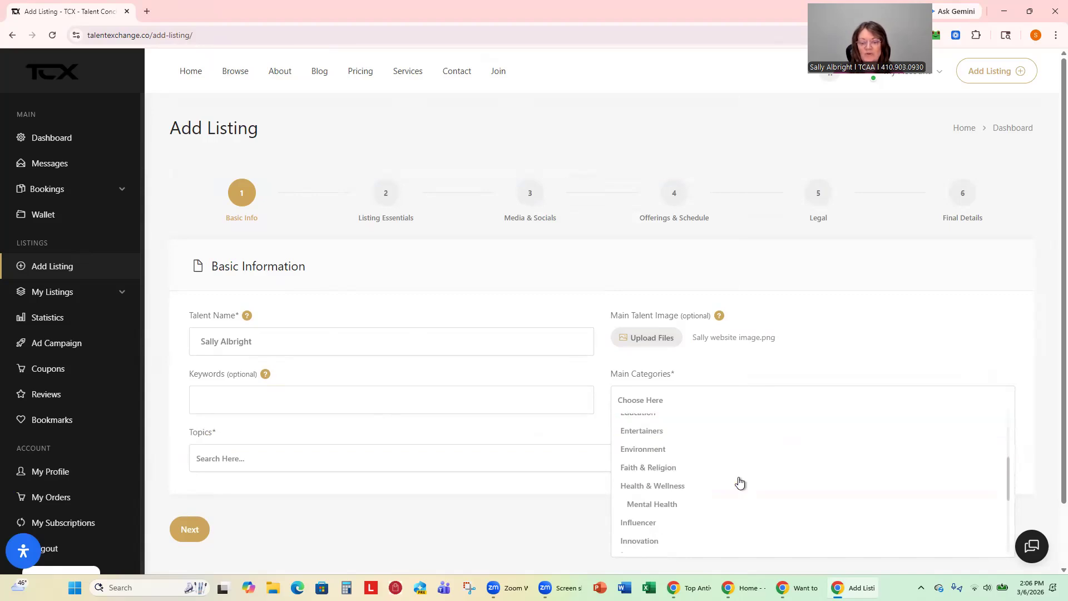
scroll(668, 495, "down", 3)
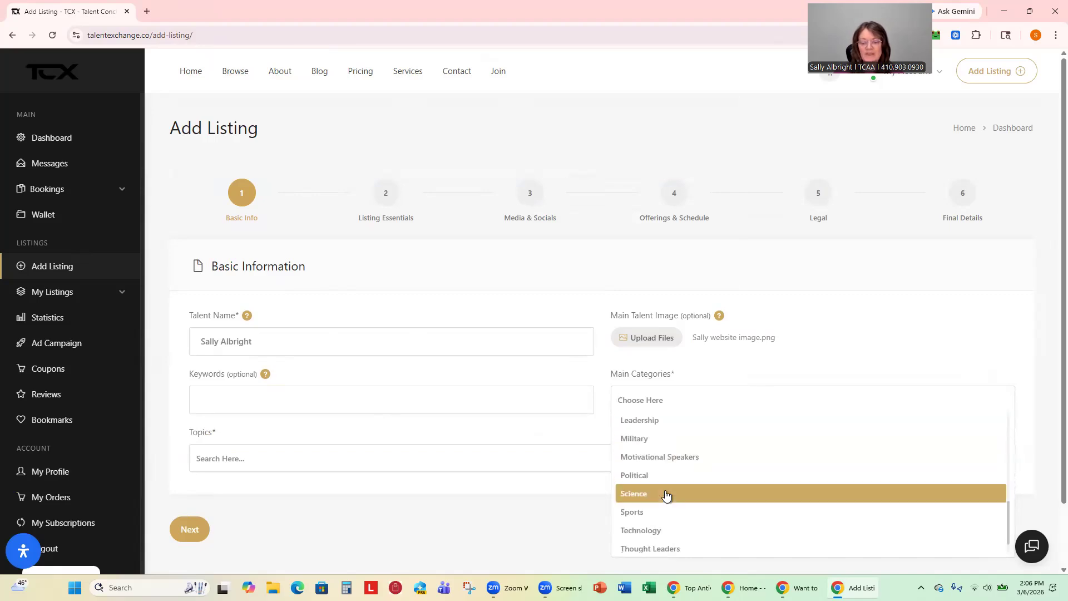
left_click(675, 551)
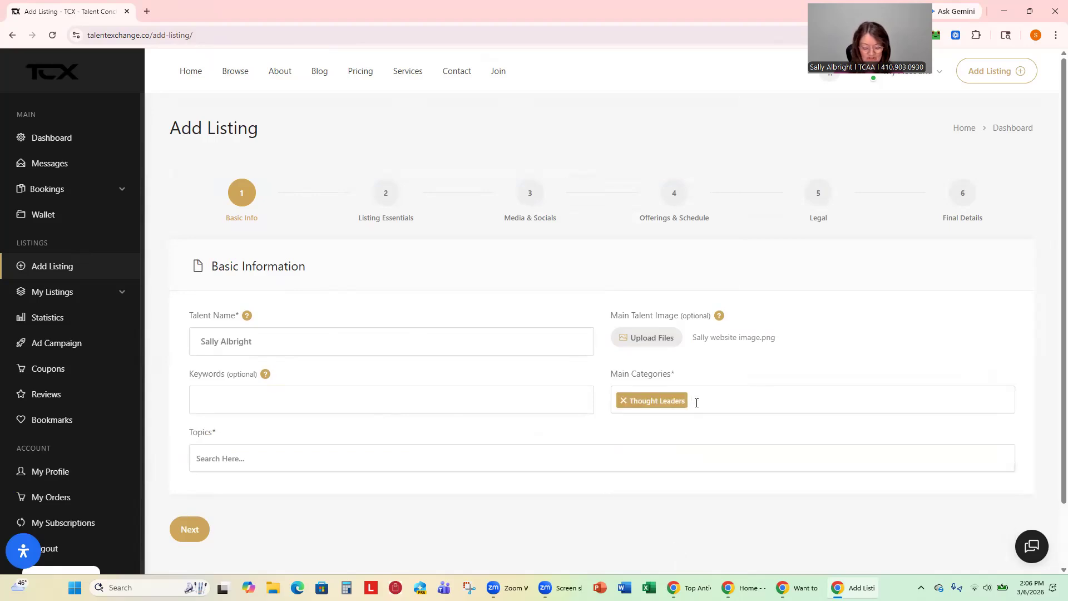
type("wo")
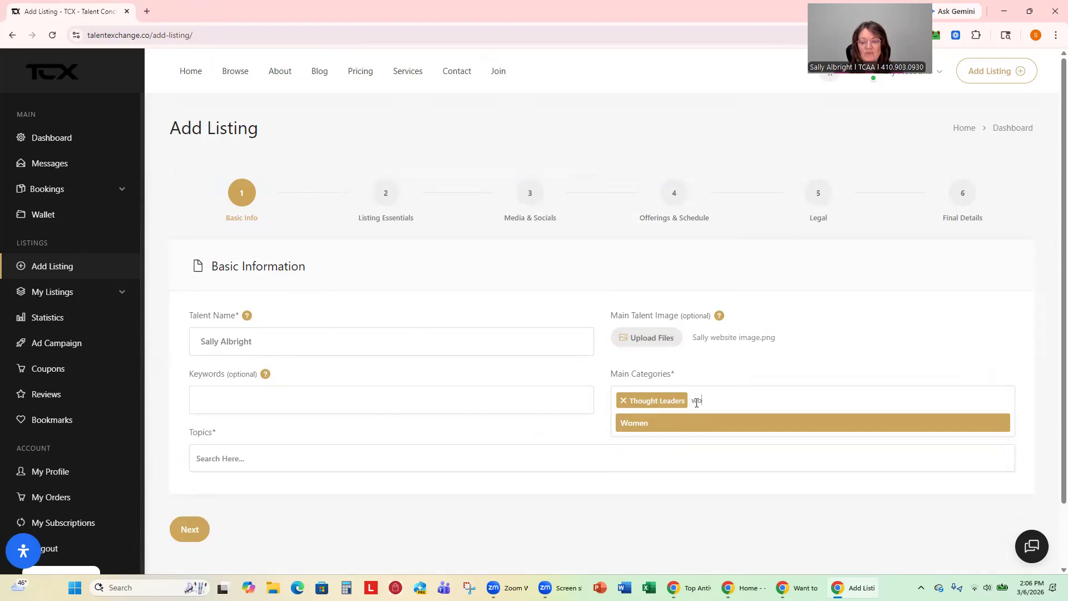
left_click(673, 421)
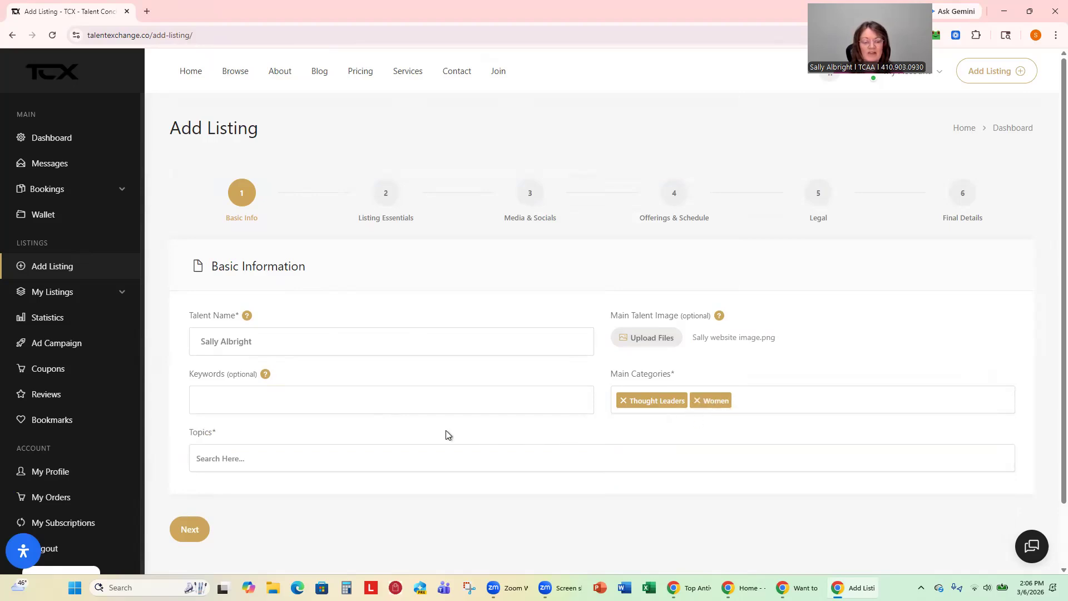
Add the Educational Motivational topic and continue to Listing Essentials.
left_click(285, 463)
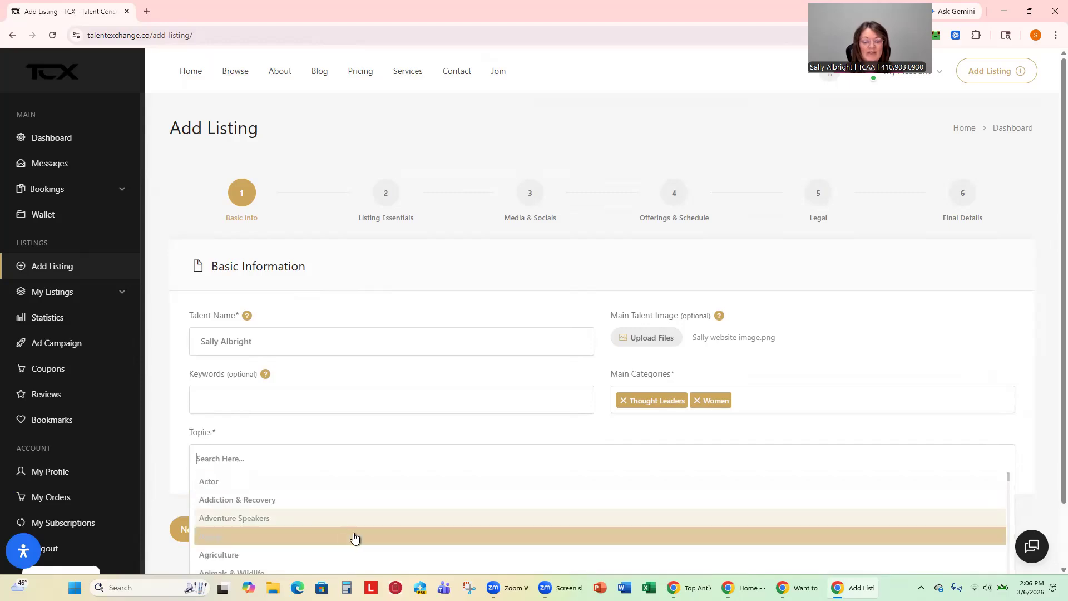
scroll(357, 535, "down", 3)
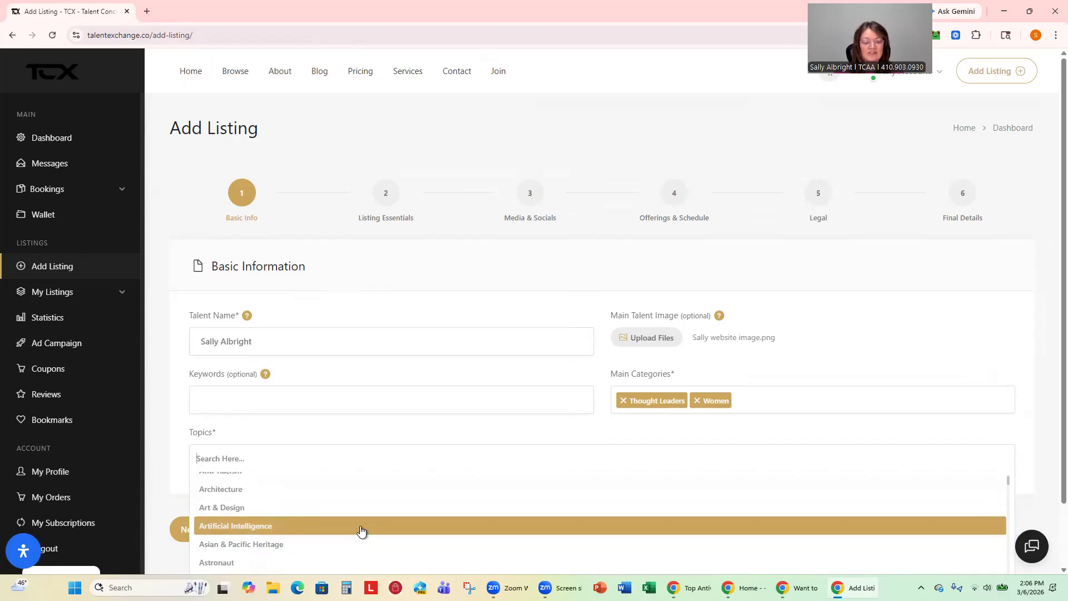
scroll(1049, 439, "down", 1)
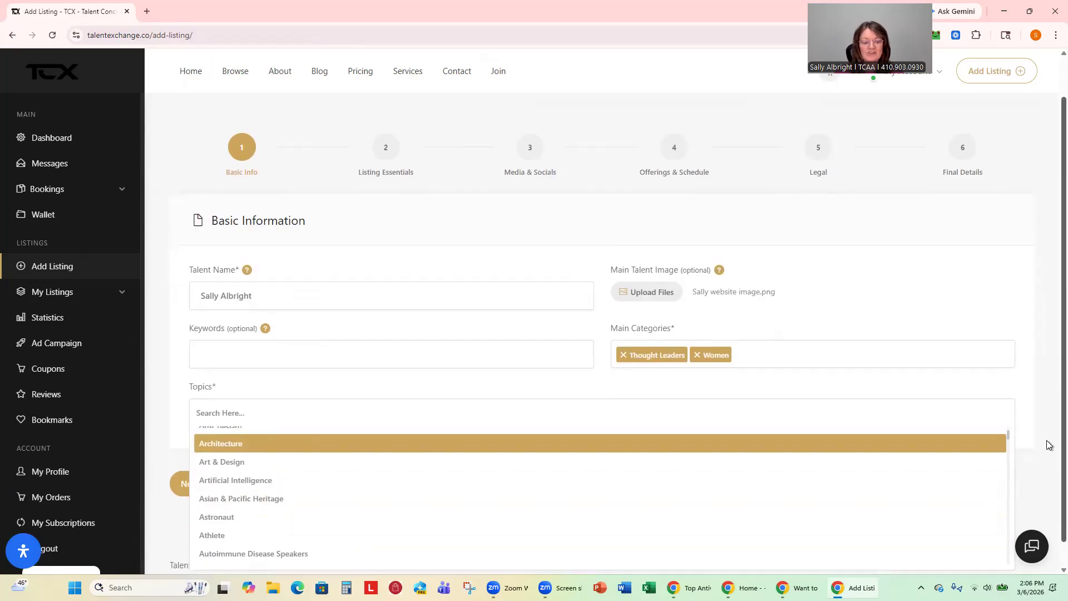
scroll(1049, 445, "down", 1)
scroll(483, 484, "down", 3)
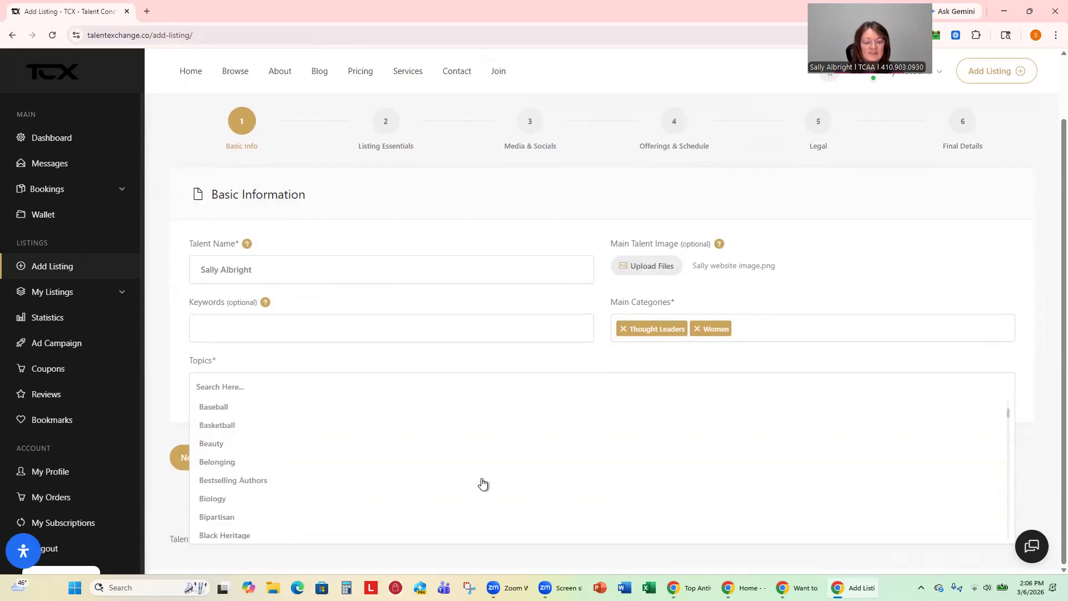
scroll(483, 484, "down", 3)
scroll(483, 485, "down", 2)
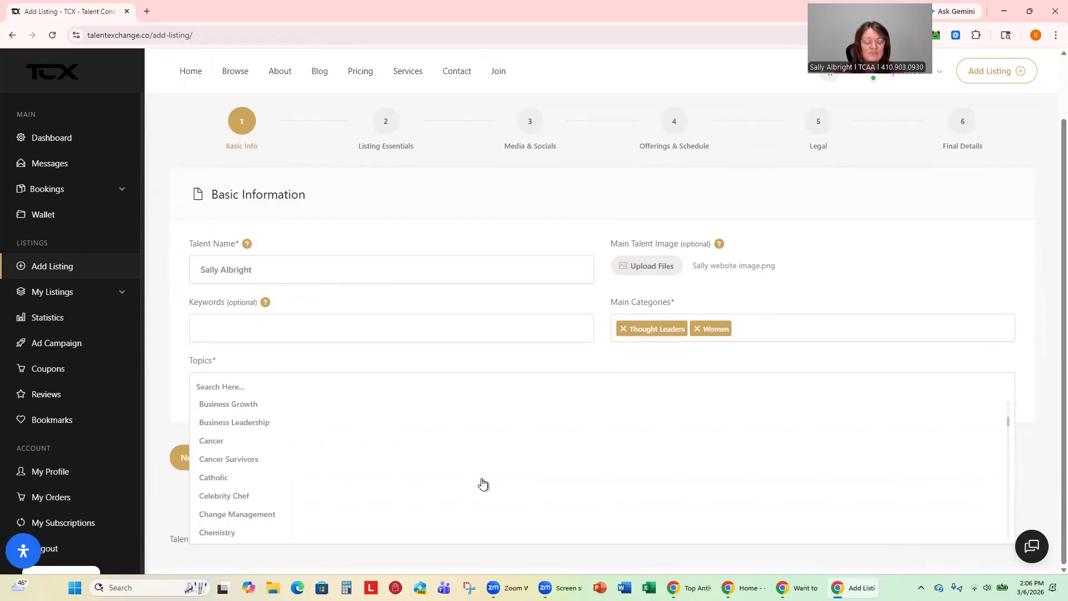
scroll(483, 484, "down", 3)
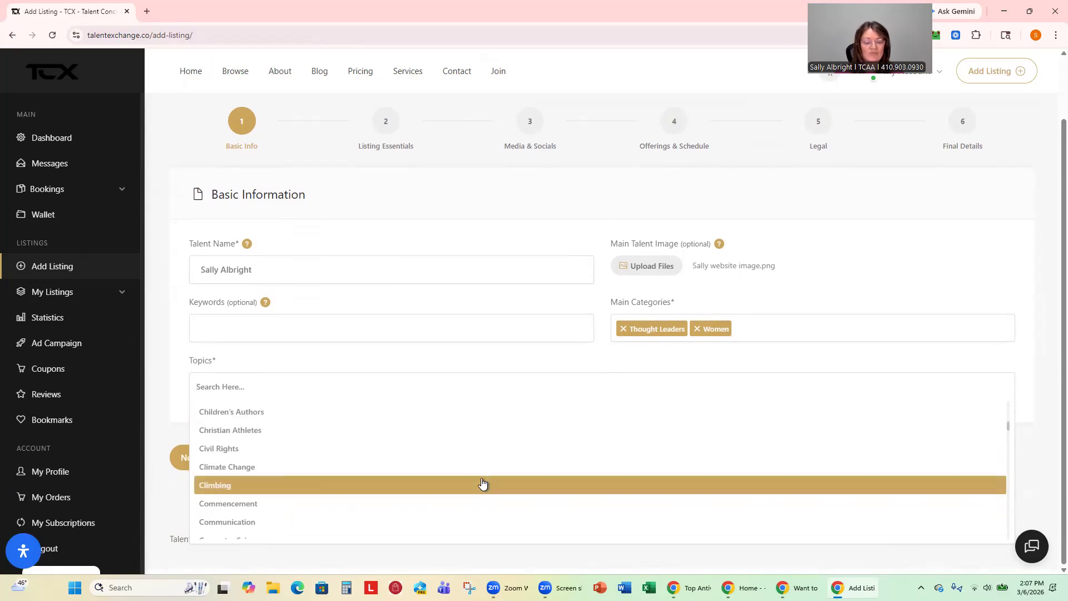
scroll(483, 484, "down", 3)
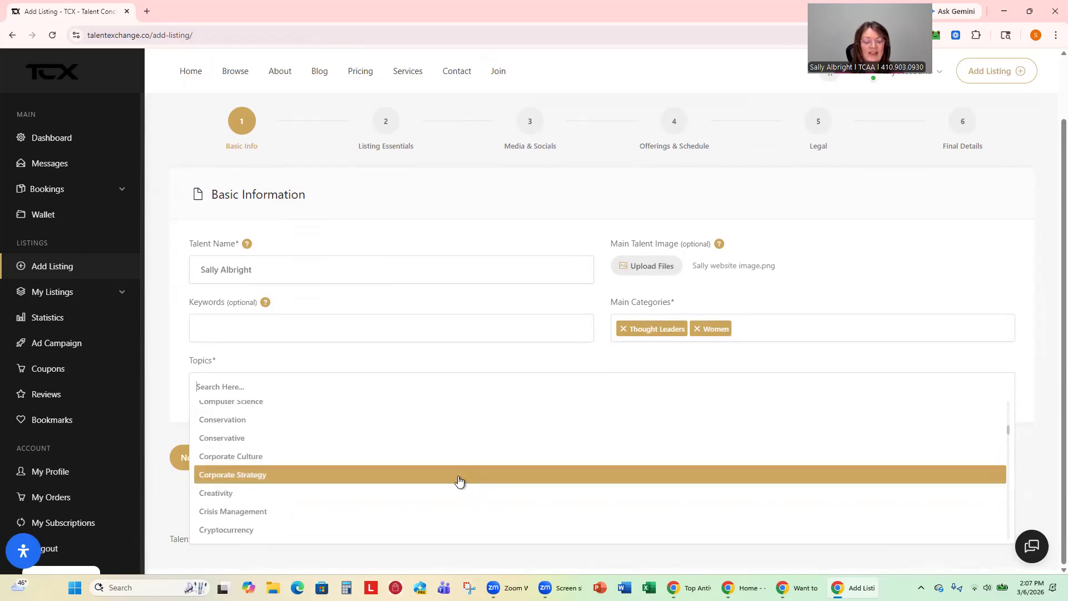
scroll(461, 480, "down", 3)
scroll(459, 480, "down", 3)
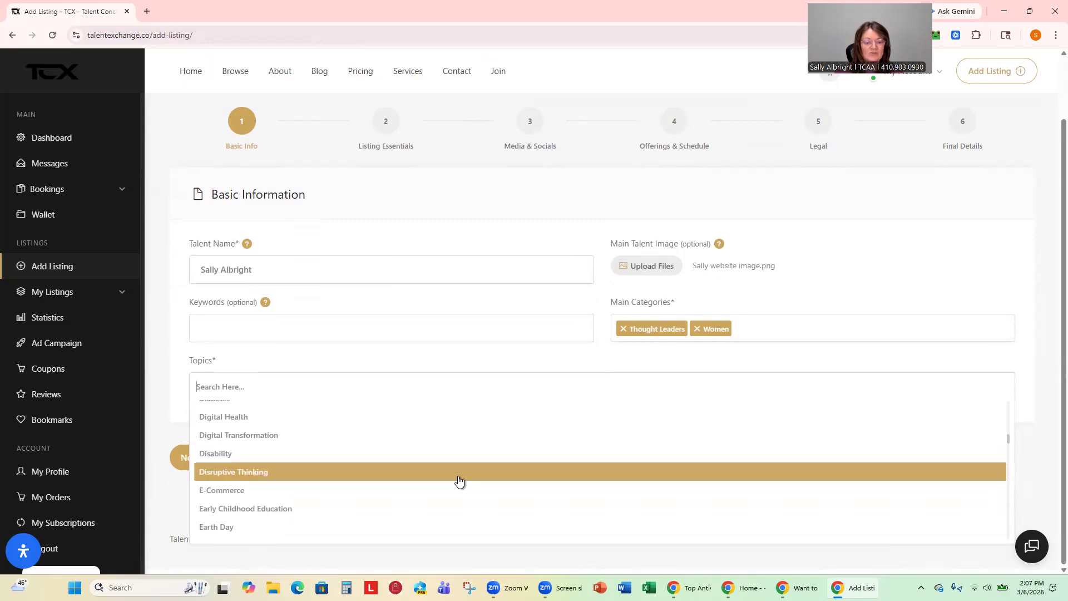
scroll(455, 475, "down", 3)
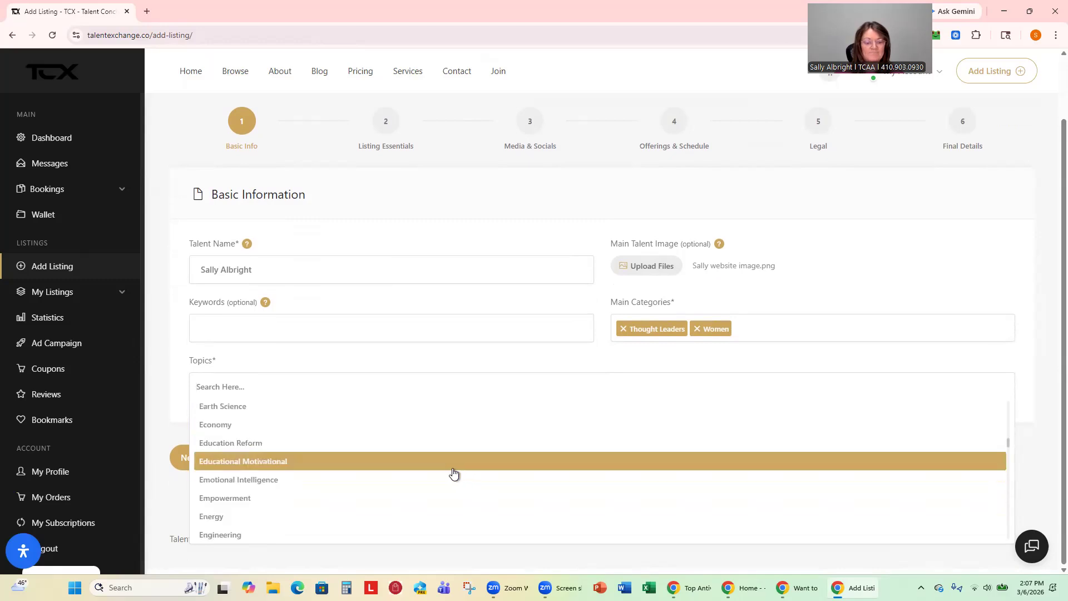
left_click(274, 460)
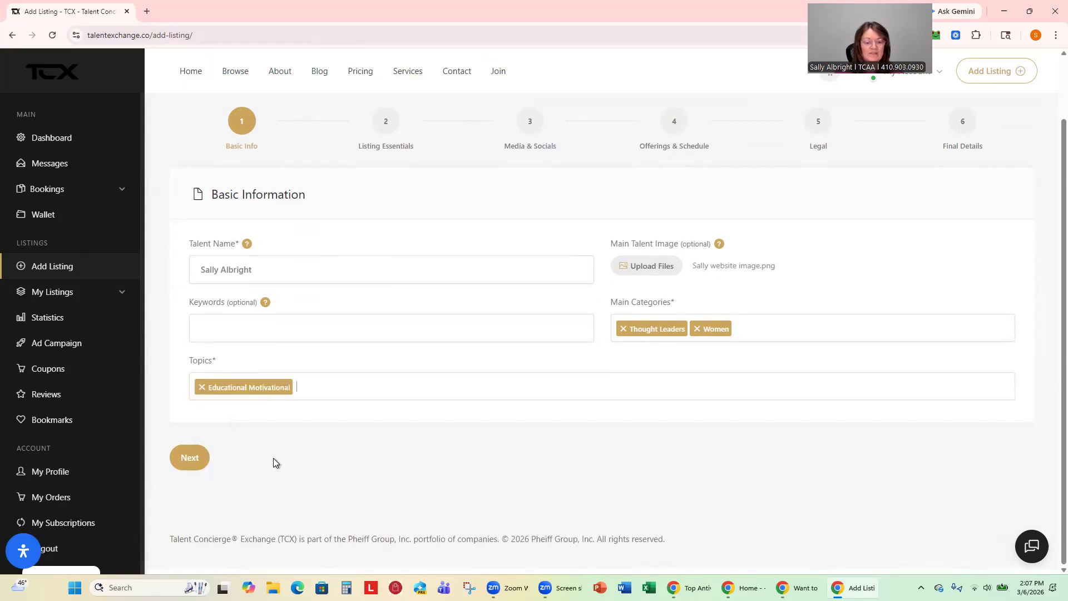
left_click(188, 459)
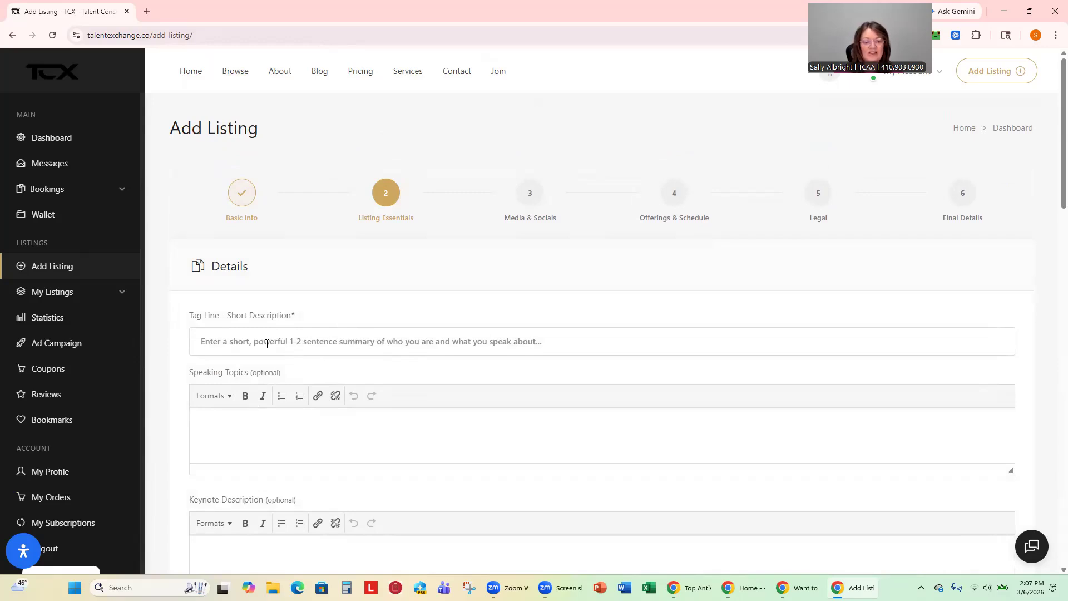
Enter tag line 'Strategist theory' and list 'Topic 1' and 'Topic 2' under Speaking Topics.
left_click(298, 345)
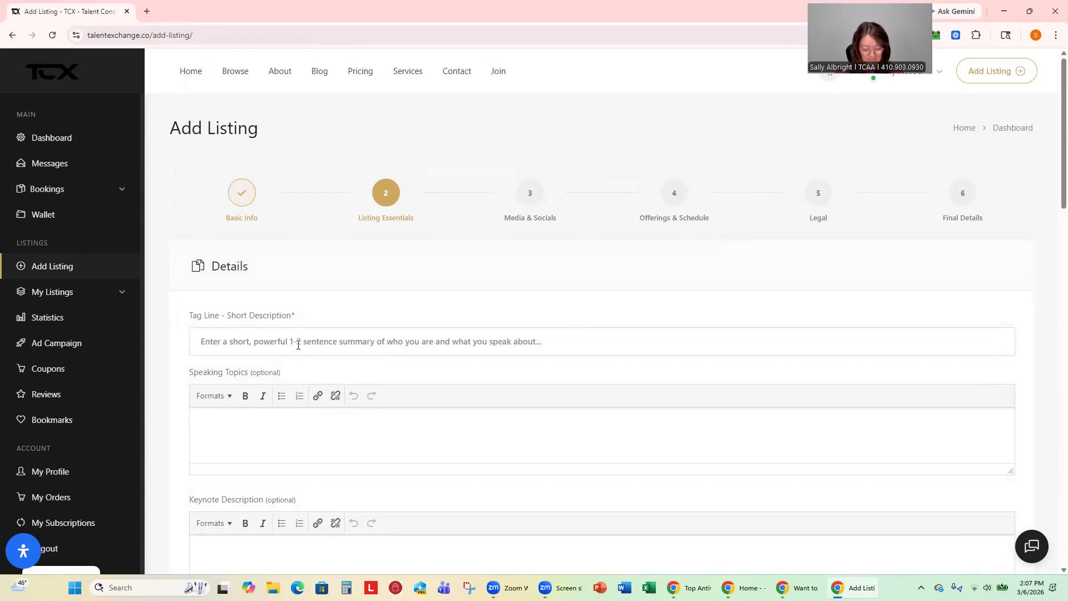
type("Strat")
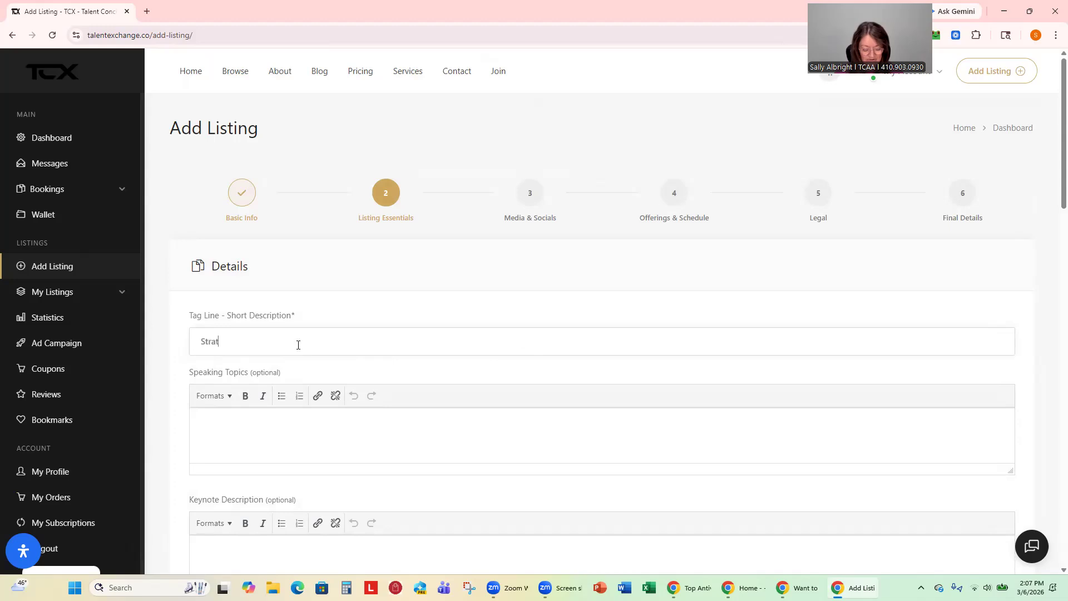
type("egist theory")
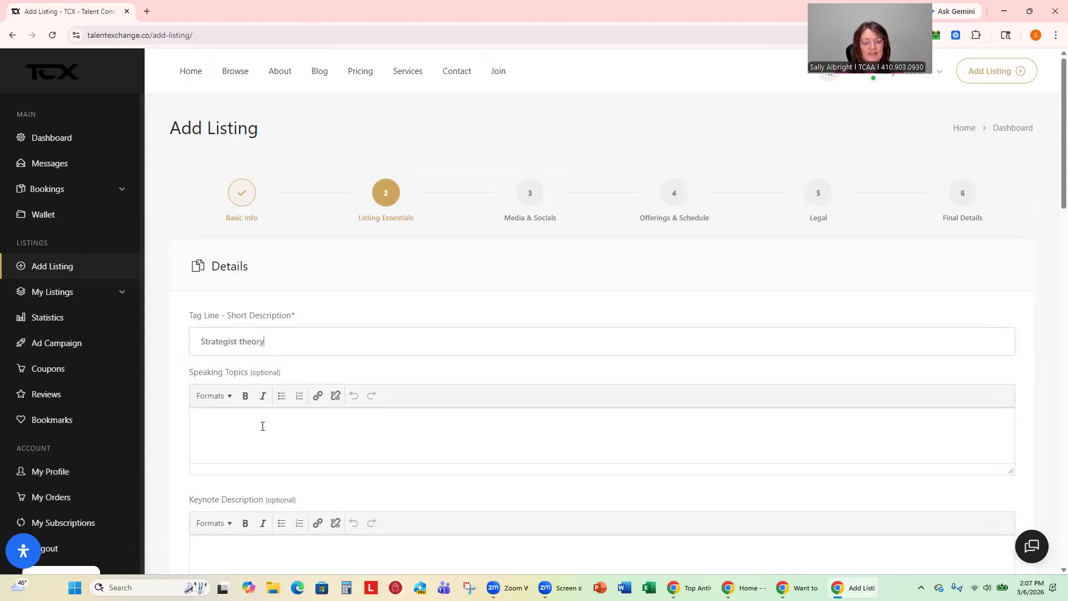
type("Topic ")
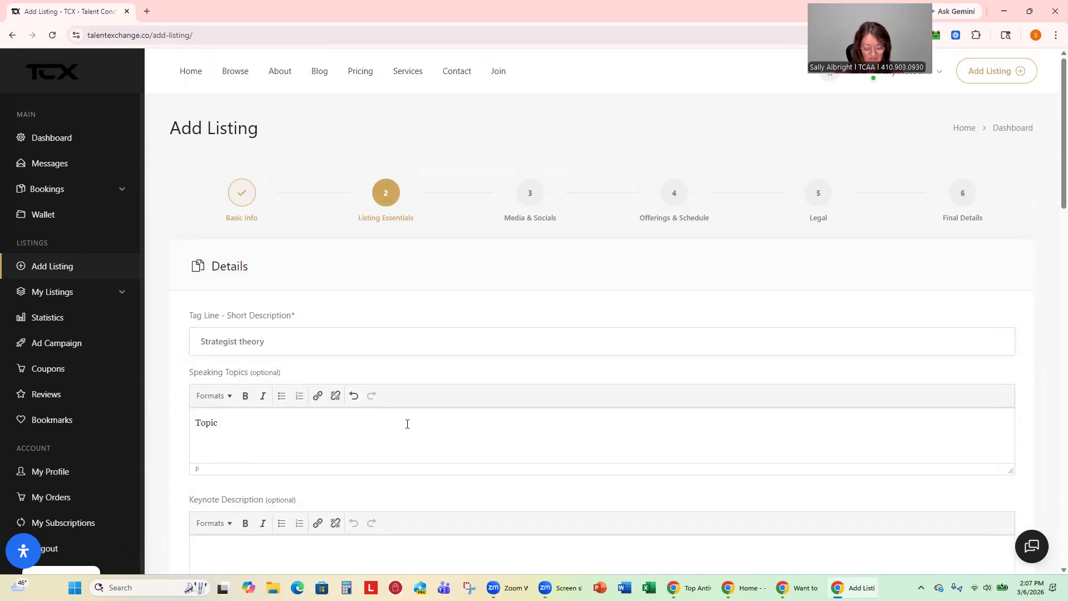
type("1")
key("Return")
type("Topic 2")
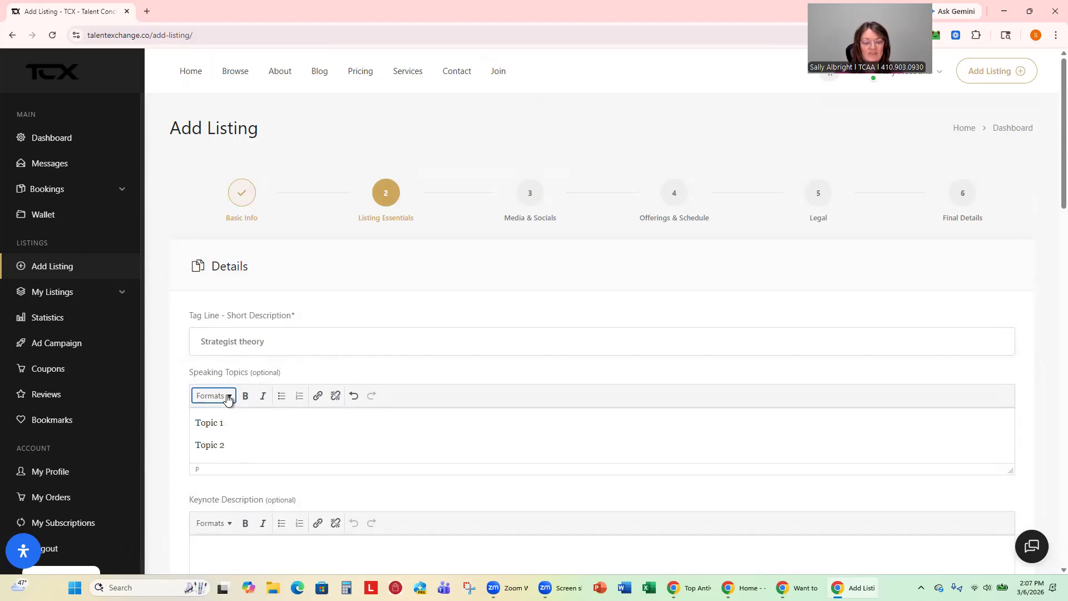
Format the Topic 1 line as bold Heading 3.
left_click_drag(195, 423, 229, 422)
left_click(246, 396)
left_click(222, 399)
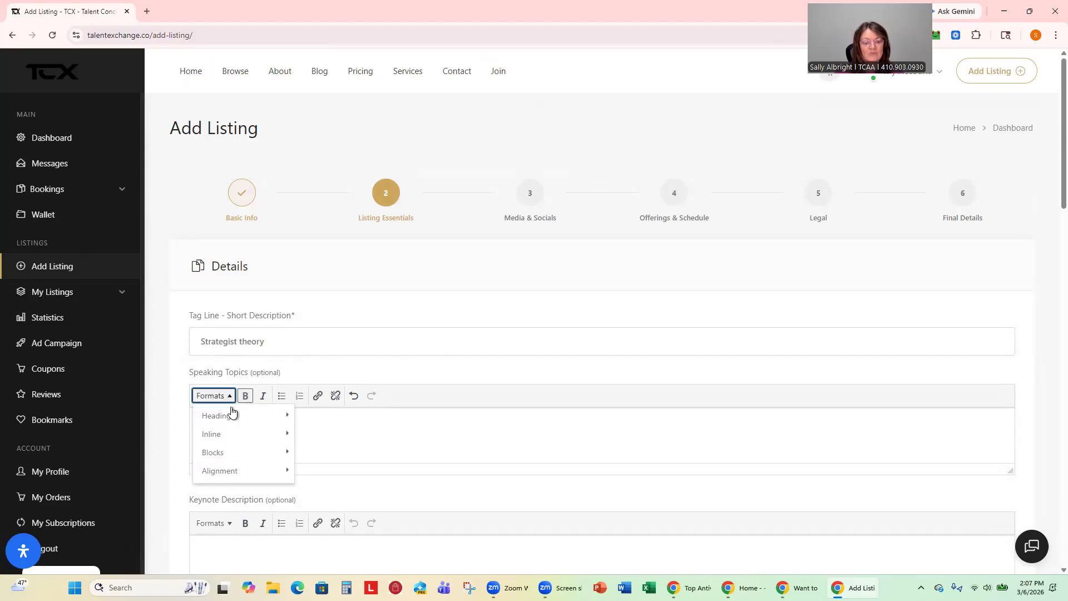
mouse_move(254, 419)
mouse_move(252, 440)
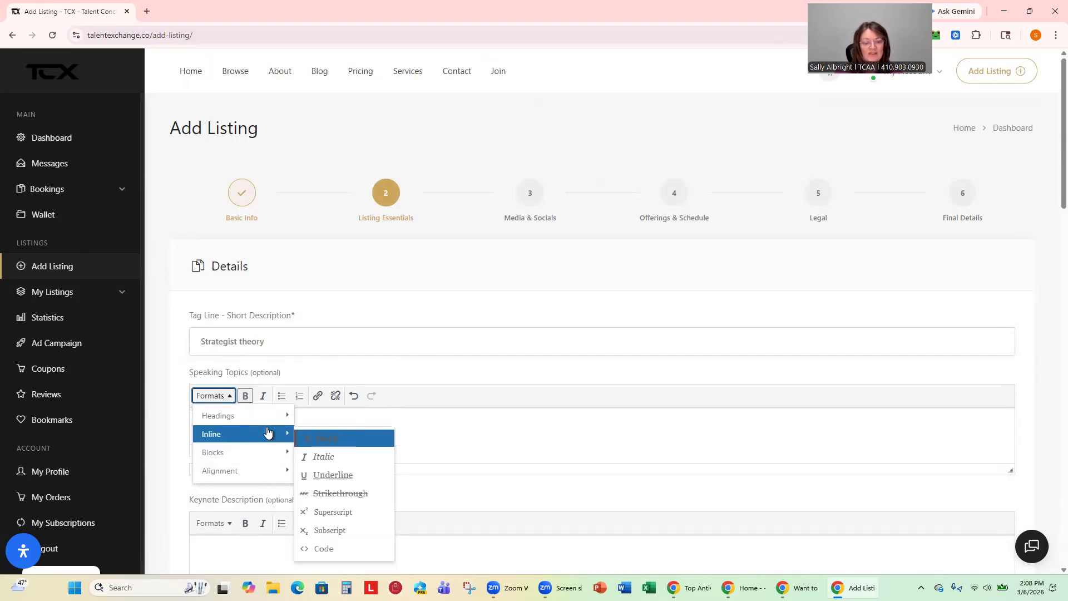
left_click(335, 467)
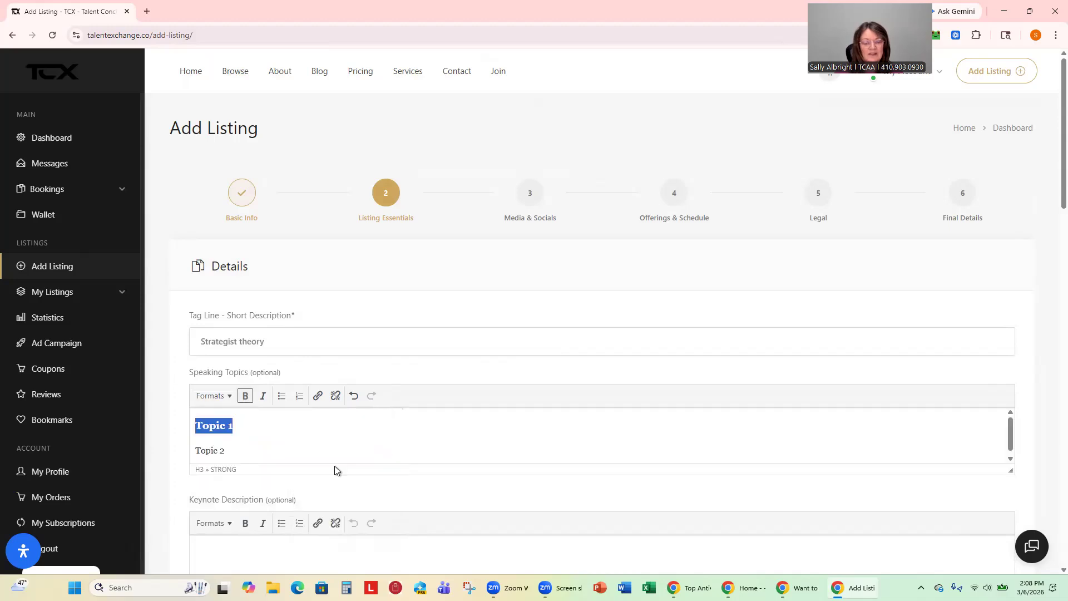
left_click(321, 448)
scroll(448, 370, "down", 3)
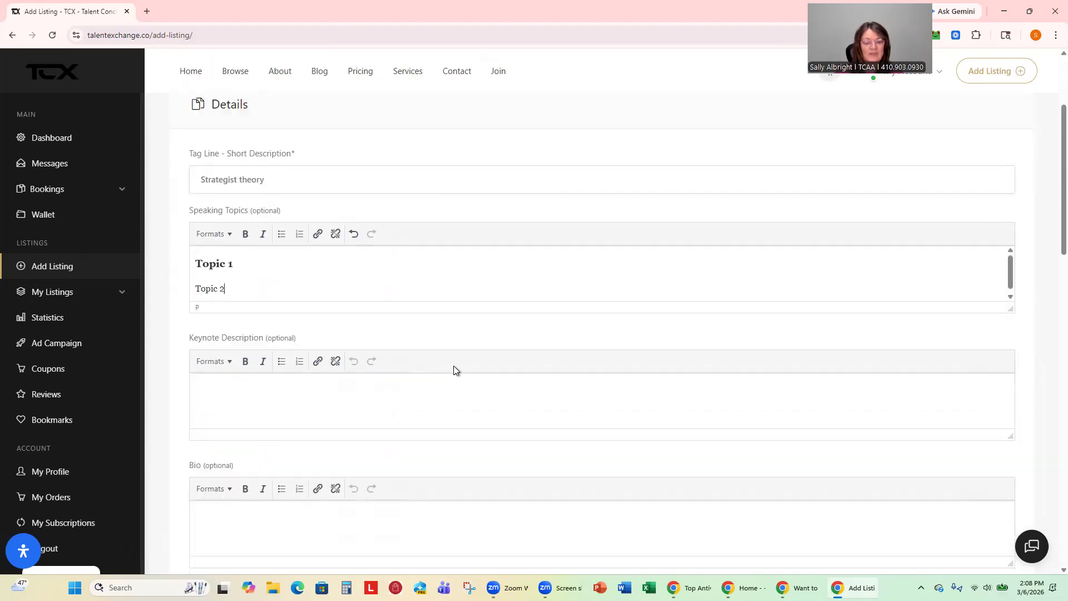
scroll(453, 370, "down", 2)
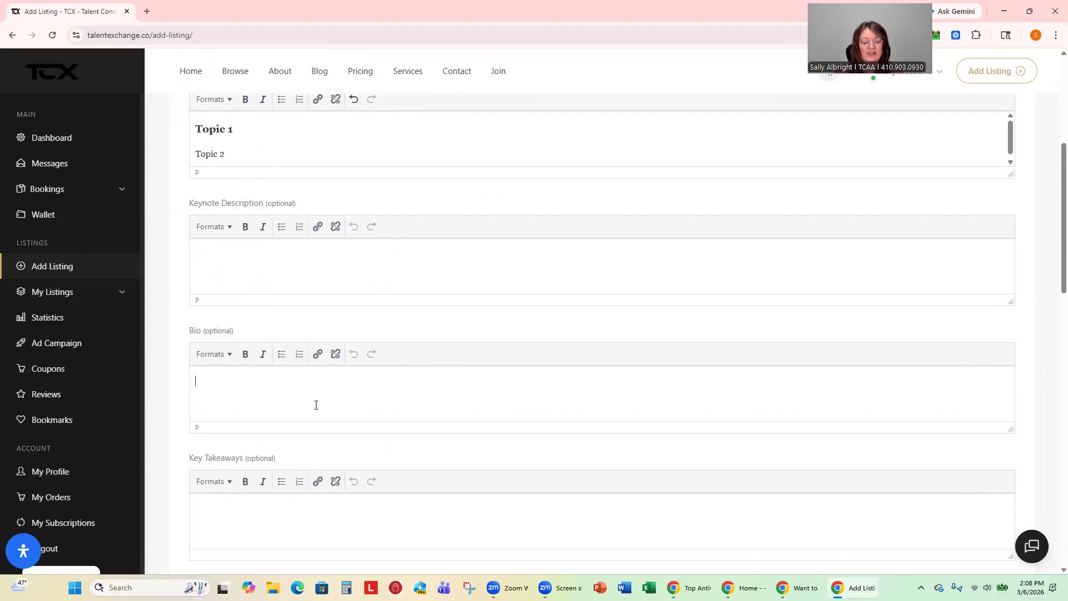
scroll(316, 405, "down", 3)
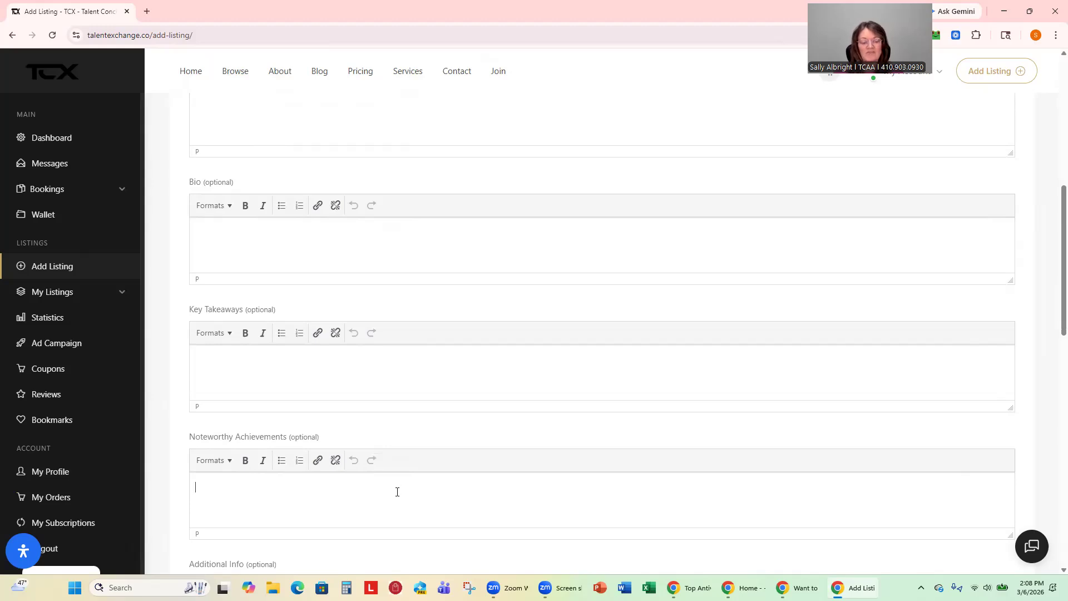
scroll(397, 492, "down", 3)
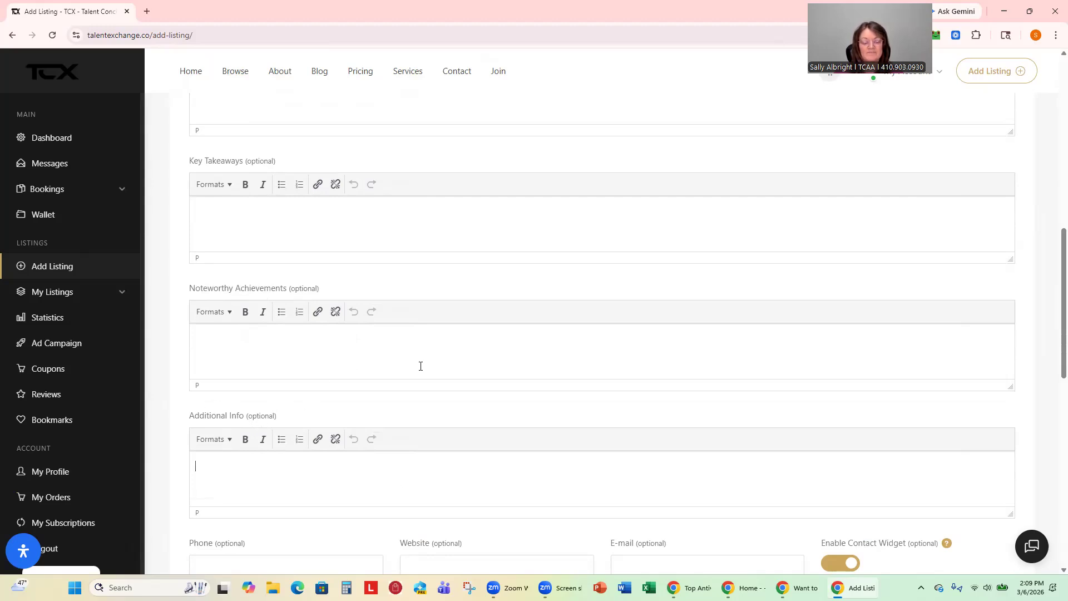
scroll(421, 366, "down", 5)
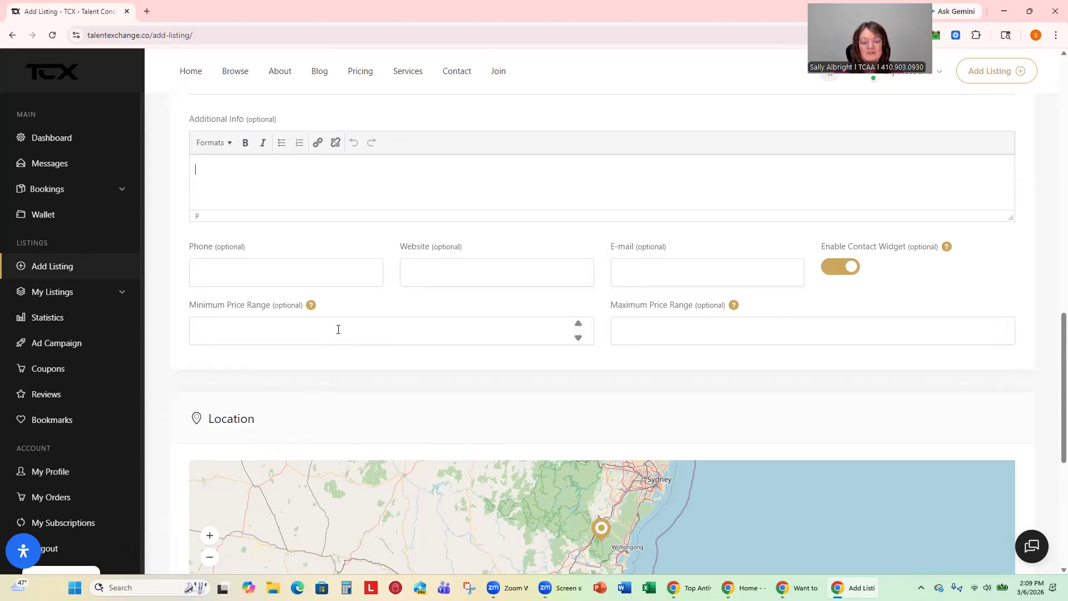
scroll(338, 330, "down", 6)
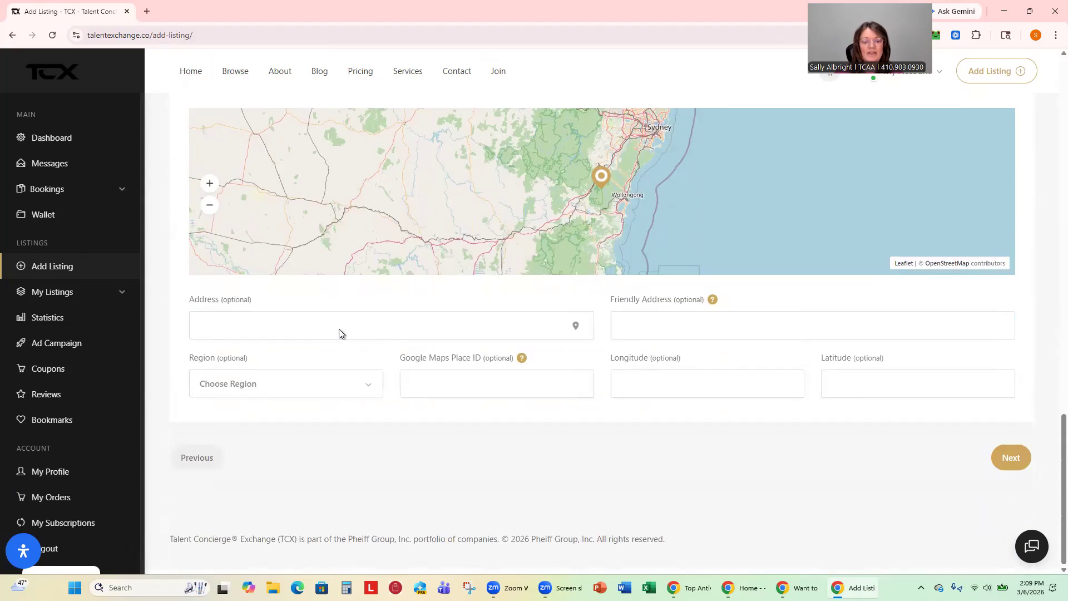
Set the address to Gettysburg, Pennsylvania and advance to Media & Socials.
left_click(274, 326)
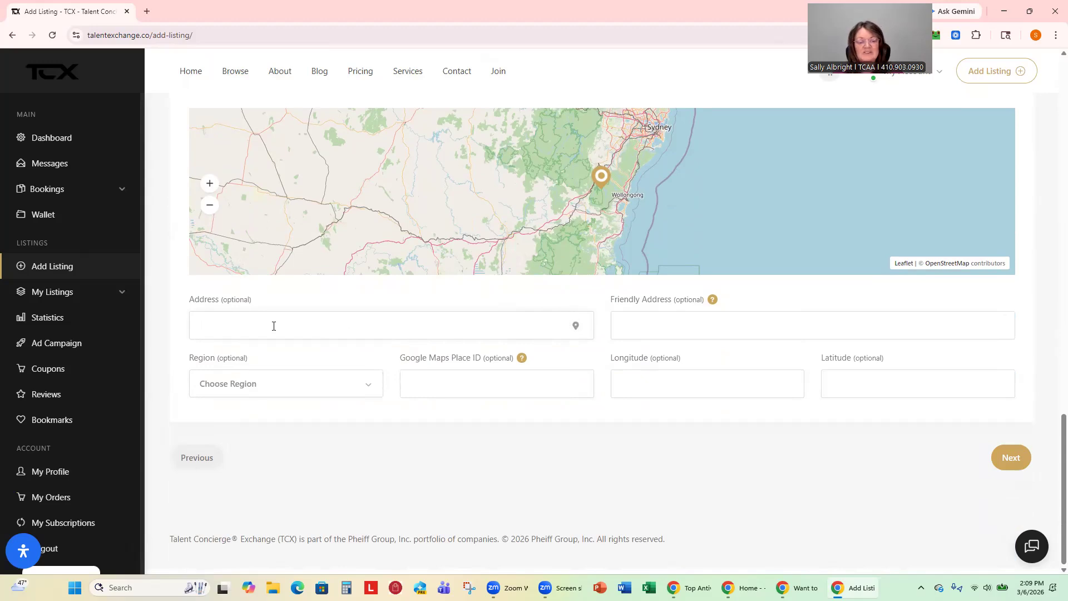
type("gettysbury")
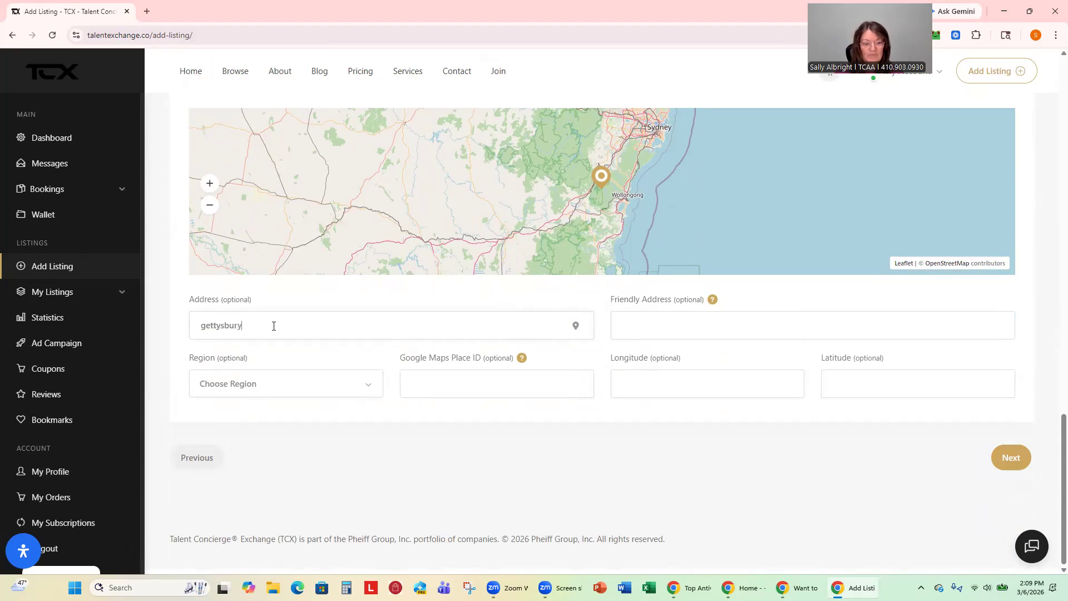
key("BackSpace")
type("g")
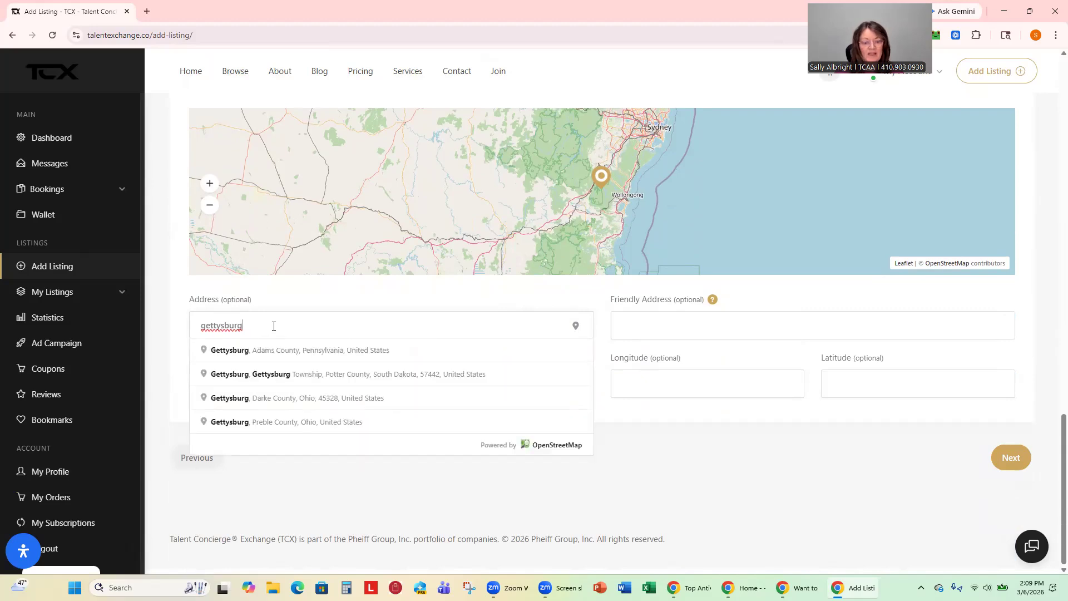
left_click(281, 352)
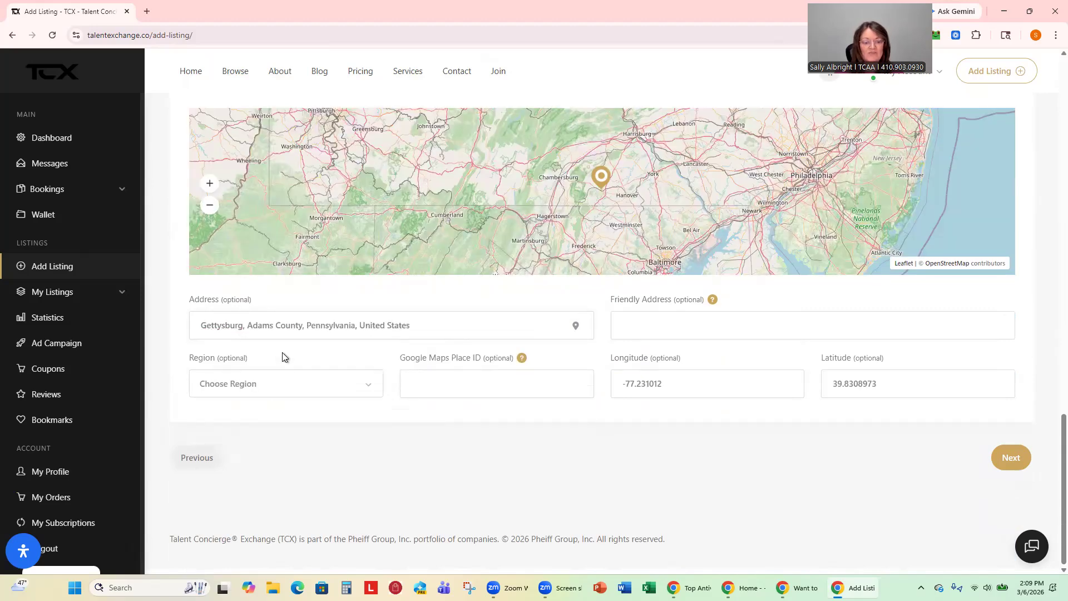
left_click(1001, 463)
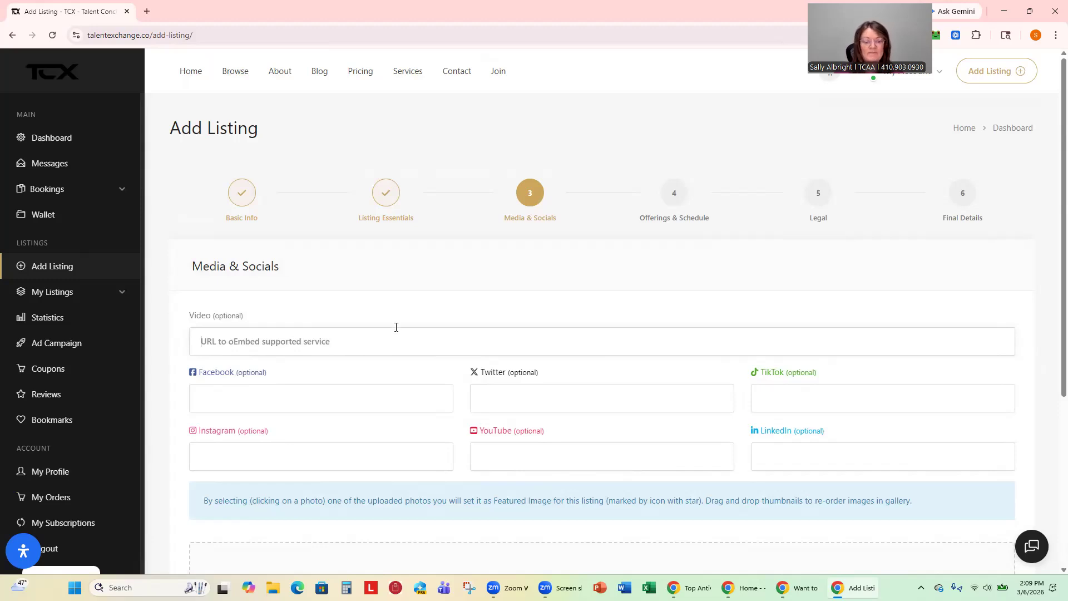
Upload five headshots: website headshot, full-length, seated no-teeth, seated and LinkedIn copy.
scroll(398, 327, "down", 3)
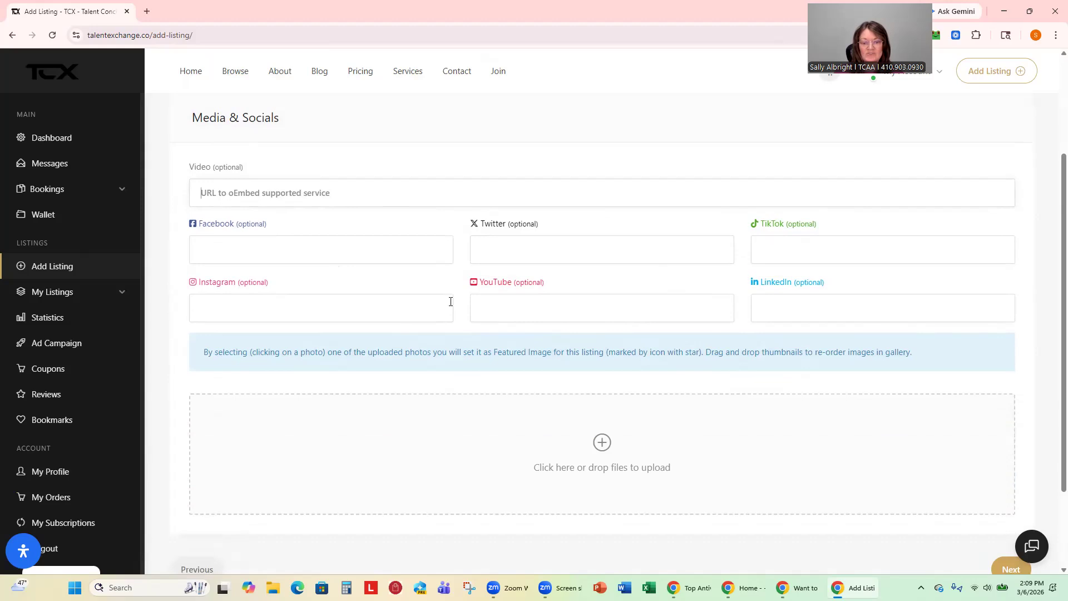
scroll(451, 311, "down", 2)
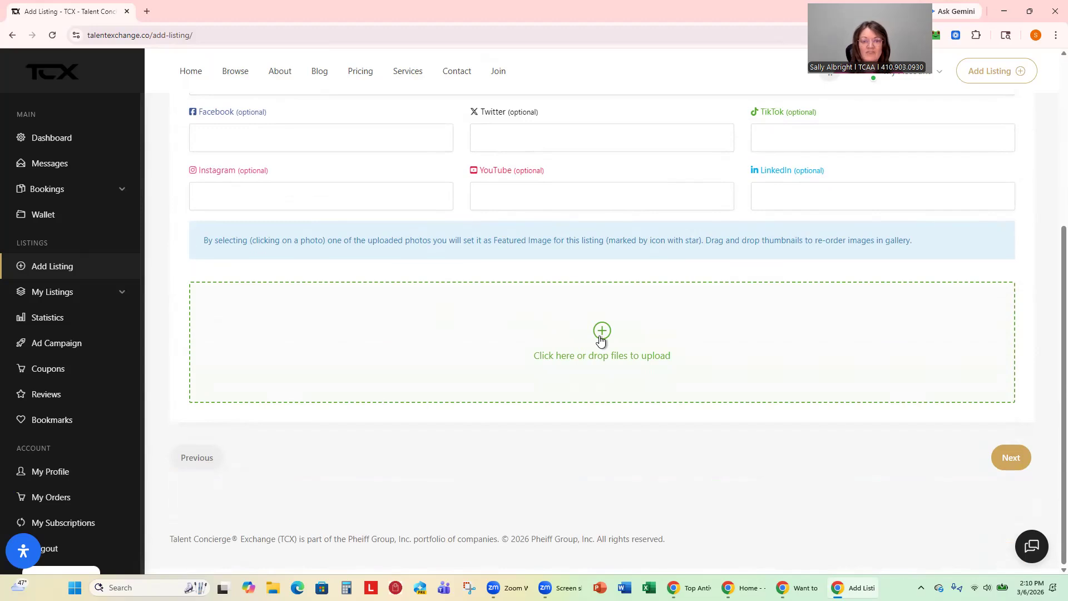
left_click(600, 336)
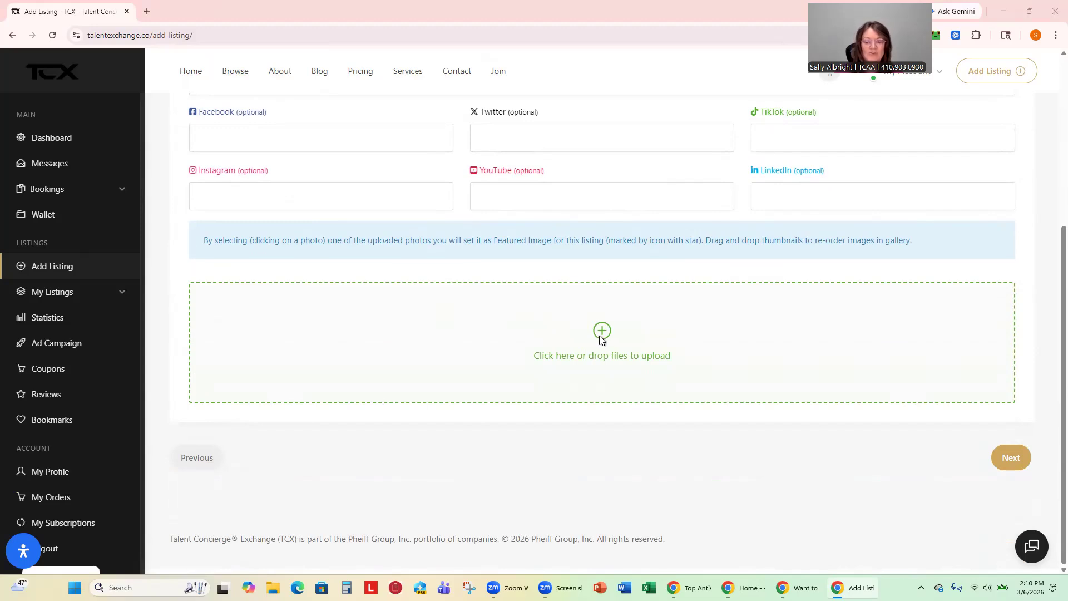
left_click(152, 242)
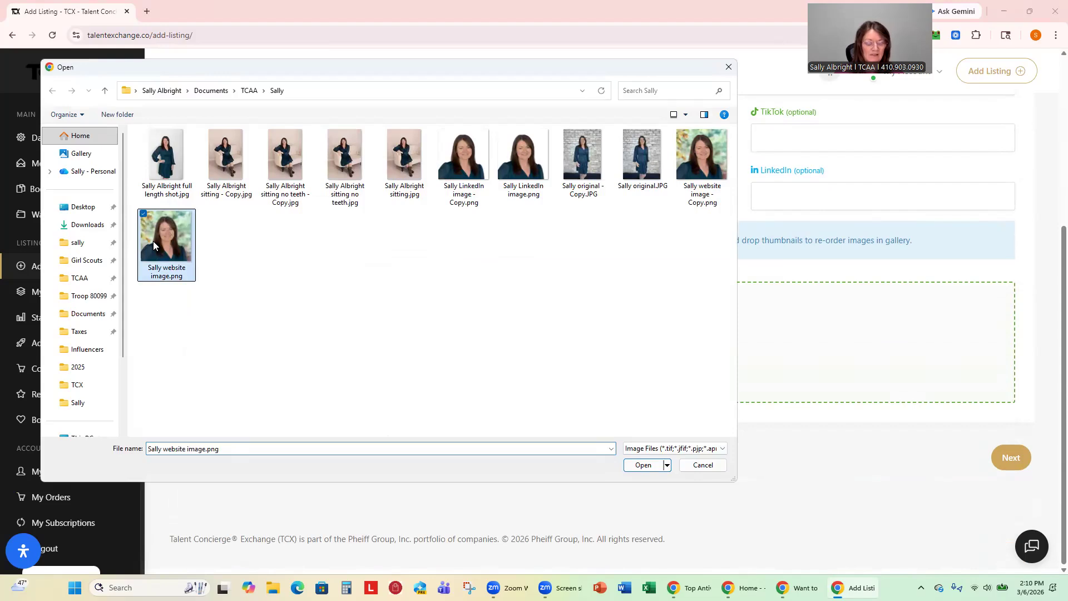
left_click(176, 177, "ctrl")
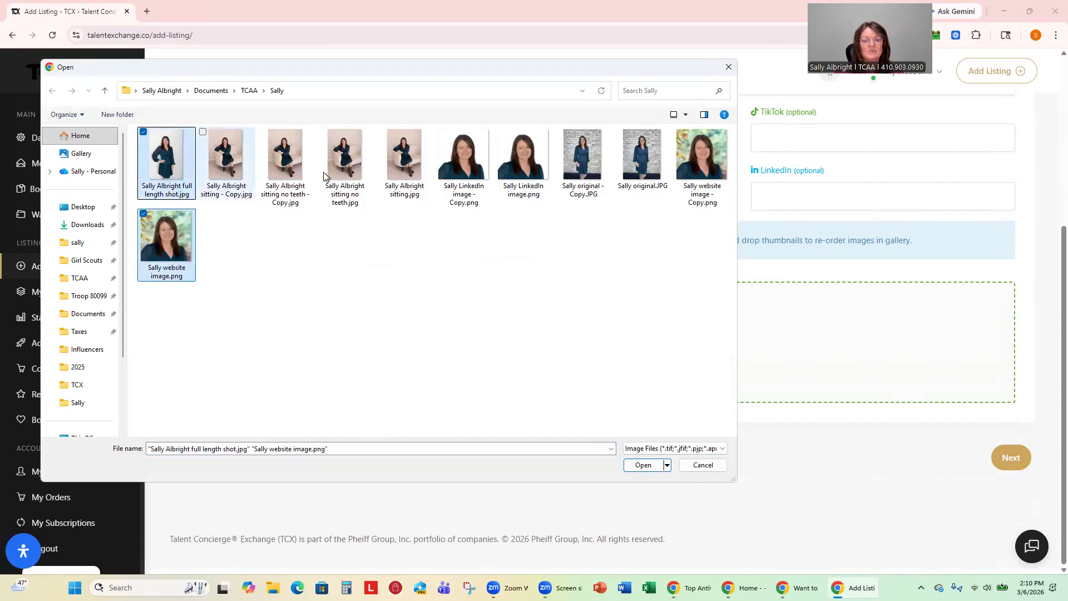
left_click(347, 154, "ctrl")
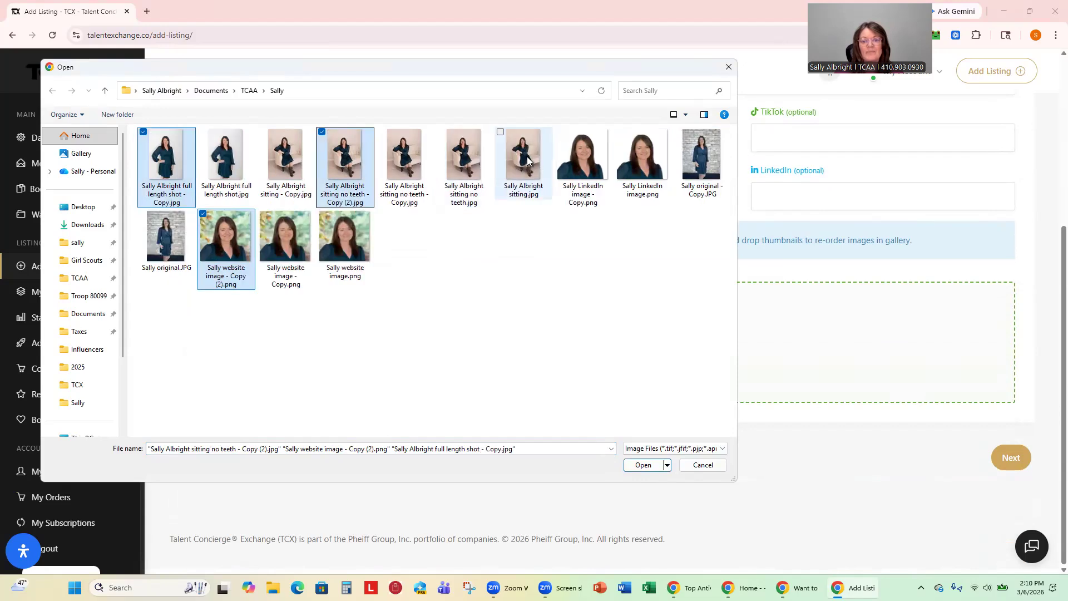
left_click(535, 163, "ctrl")
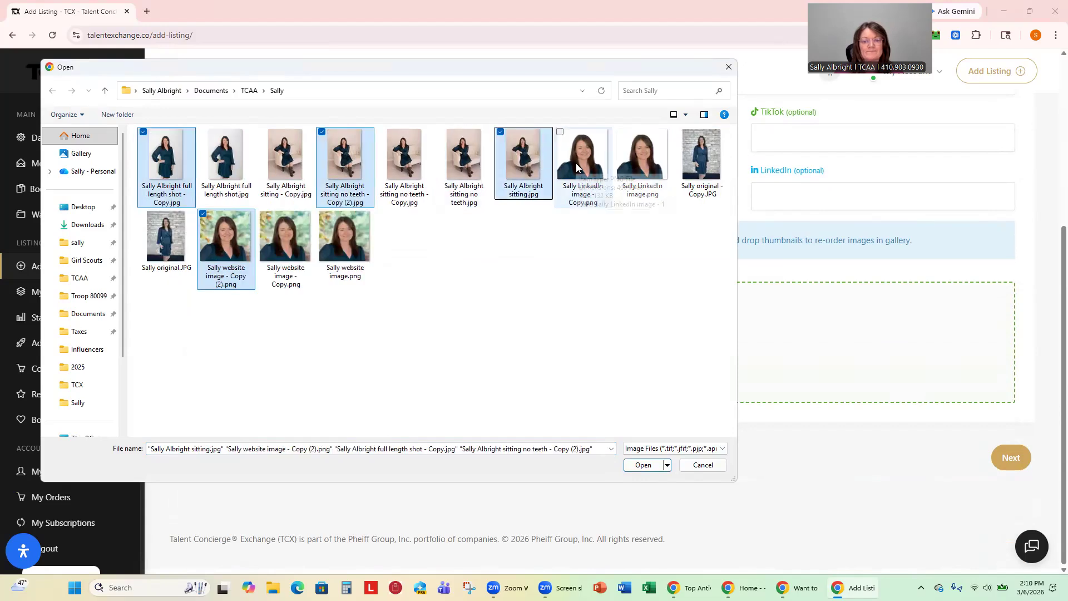
left_click(575, 163, "ctrl")
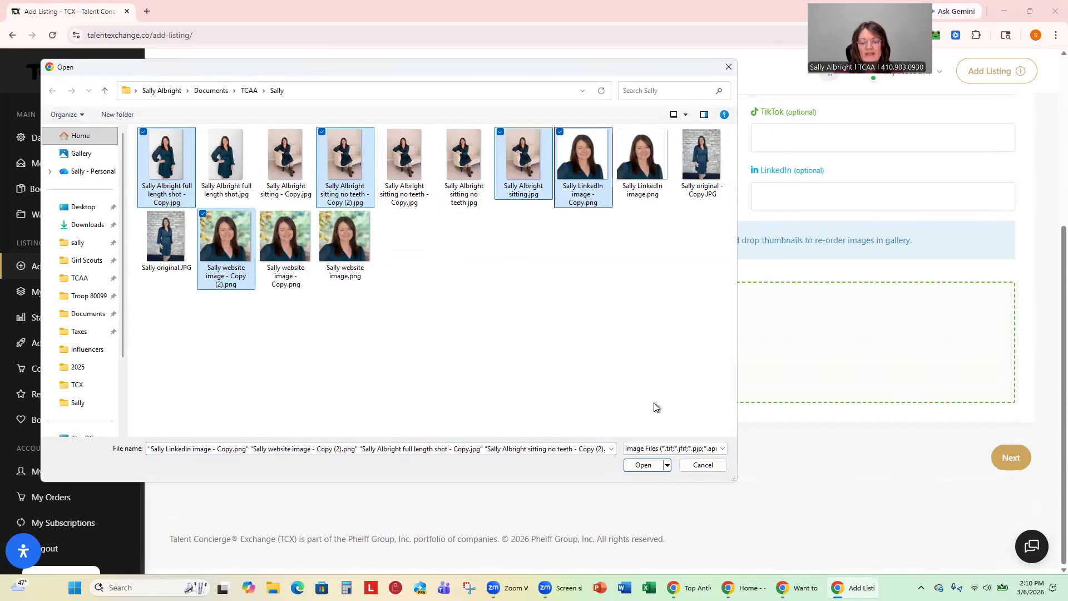
left_click(643, 466)
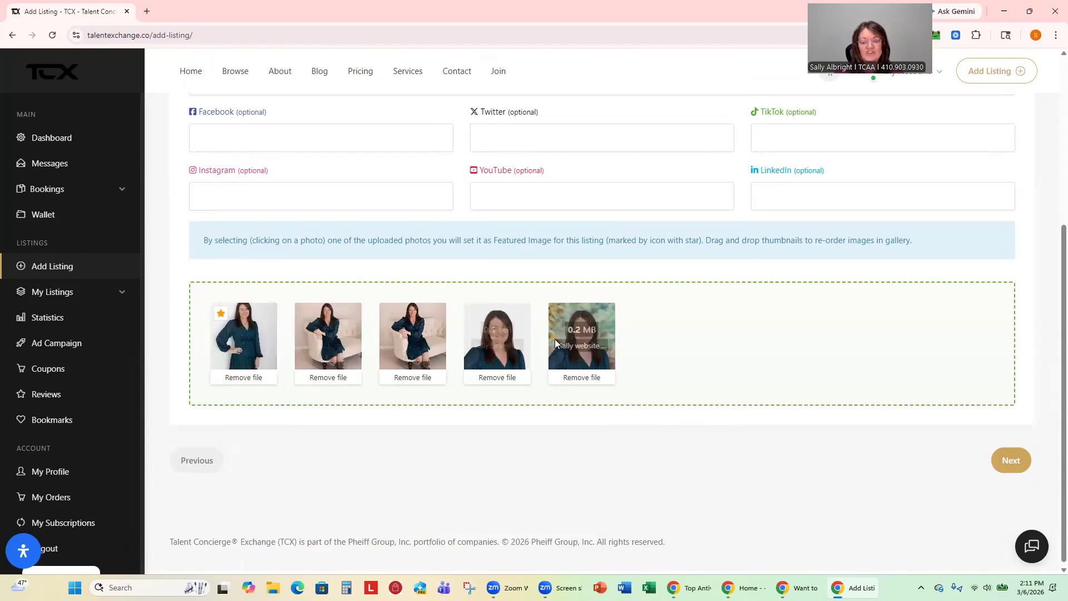
Make the fifth photo featured and advance to Offerings & Schedule.
left_click(558, 320)
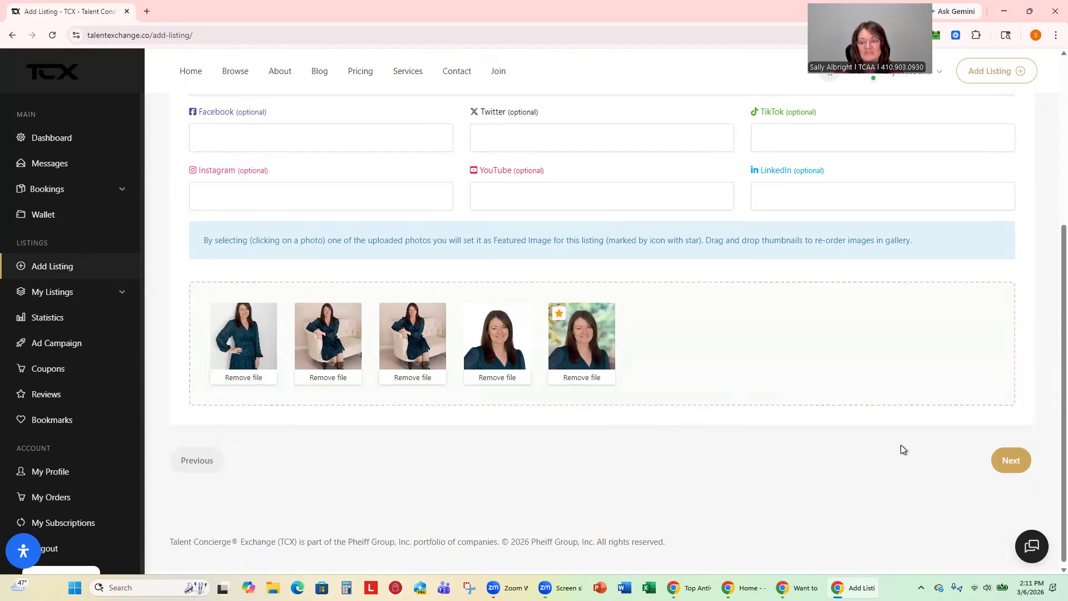
left_click(1007, 467)
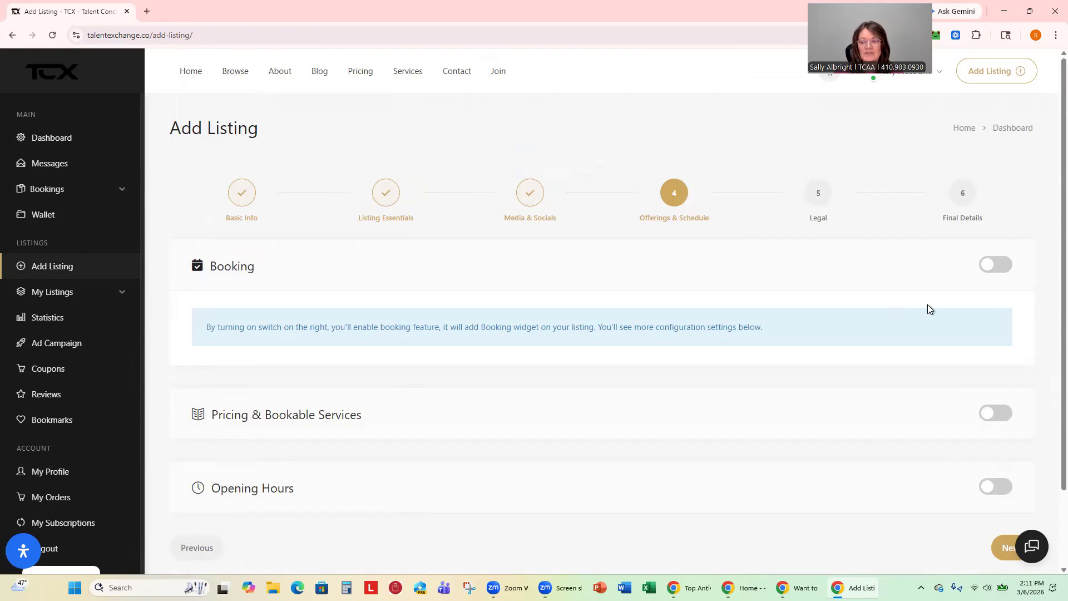
Switch Booking on and scroll to the March 2026 availability calendar.
left_click(997, 265)
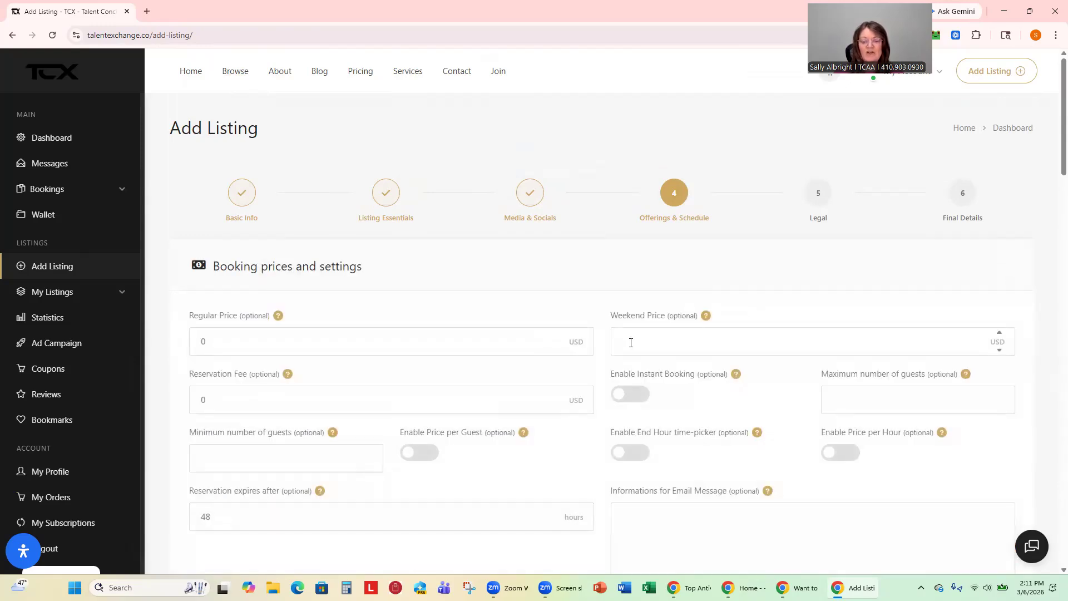
scroll(632, 342, "down", 2)
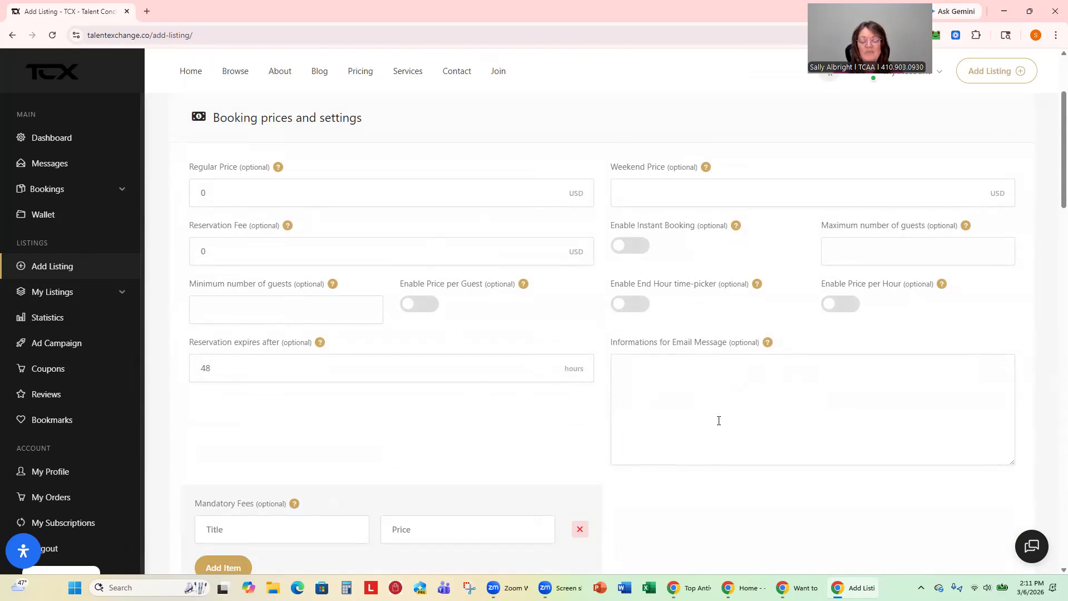
scroll(589, 421, "down", 7)
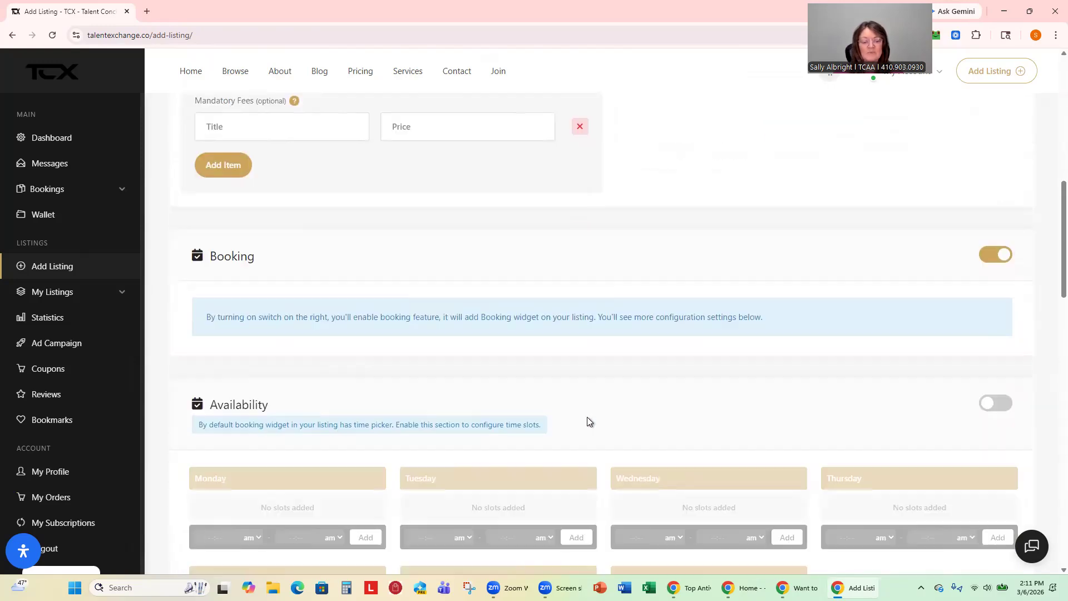
scroll(587, 421, "down", 13)
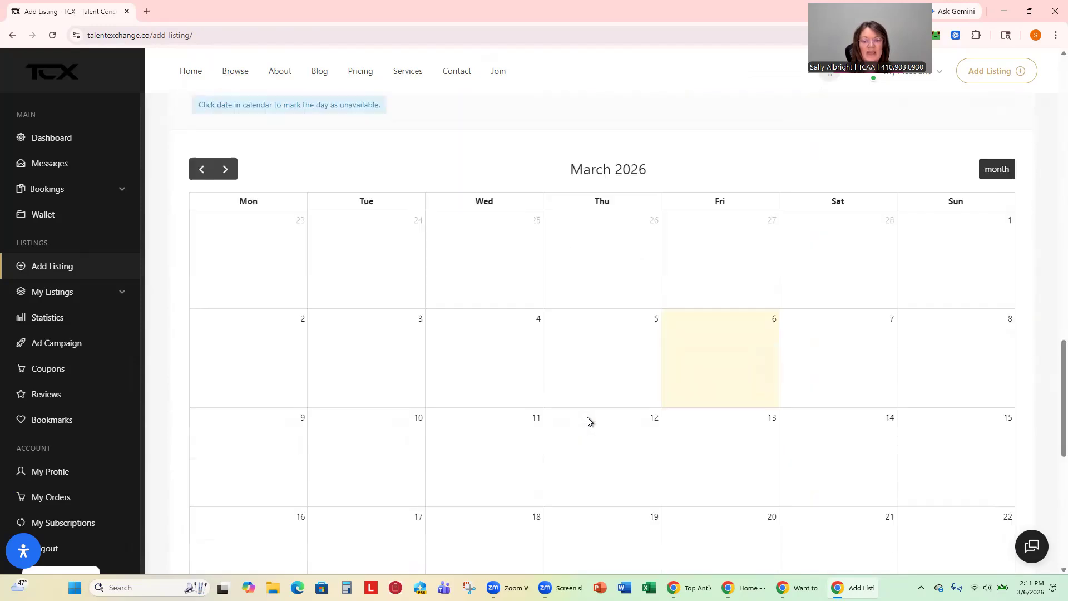
scroll(589, 422, "down", 1)
scroll(655, 255, "up", 3)
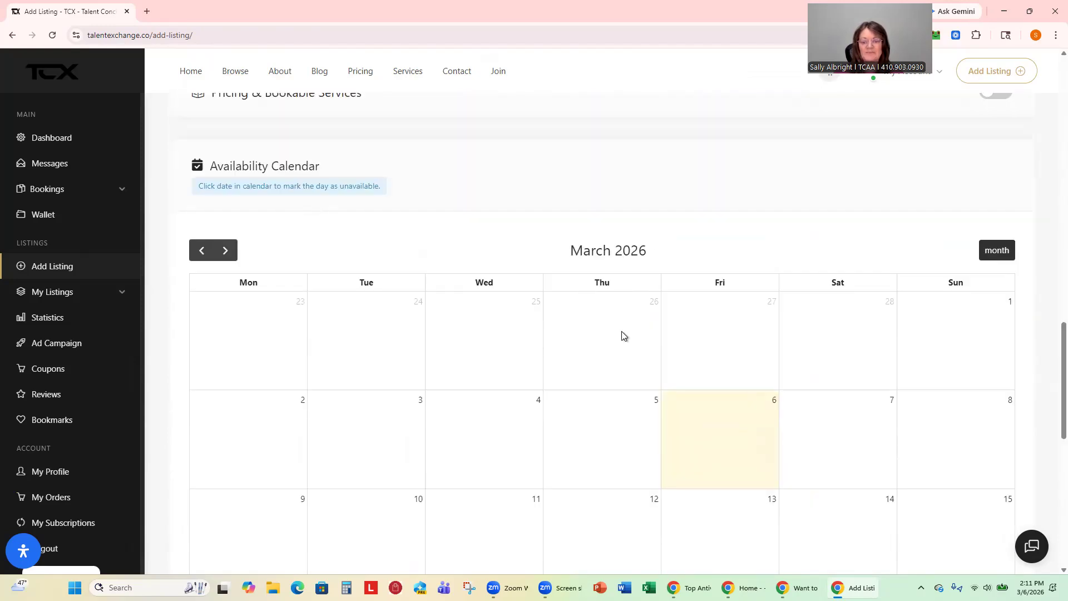
scroll(622, 332, "down", 3)
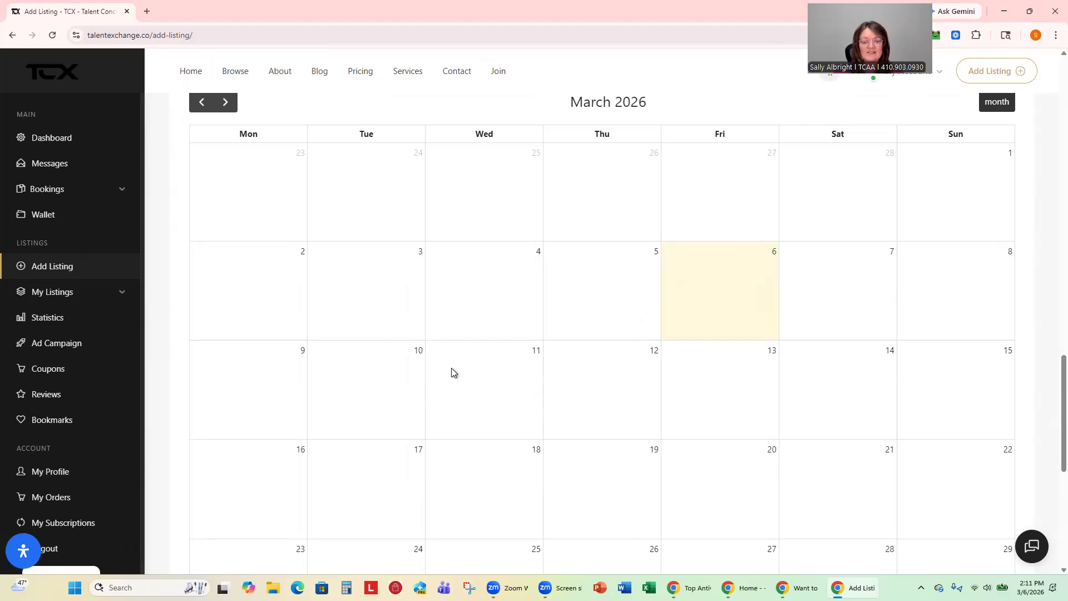
Set a $5000 price on March 11 and March 13 in the availability calendar.
left_click(379, 391)
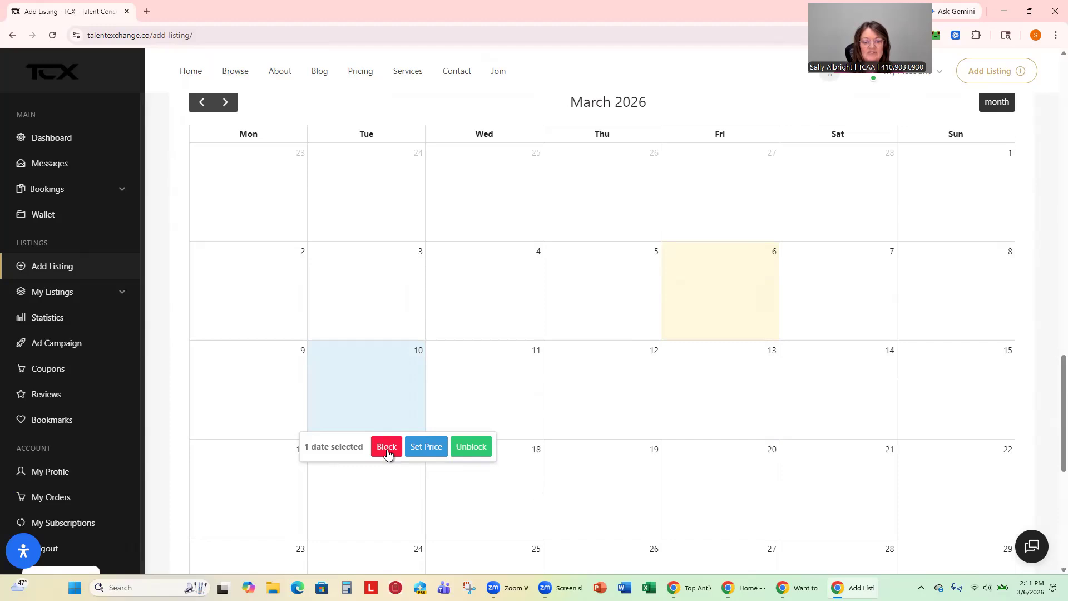
left_click(572, 398)
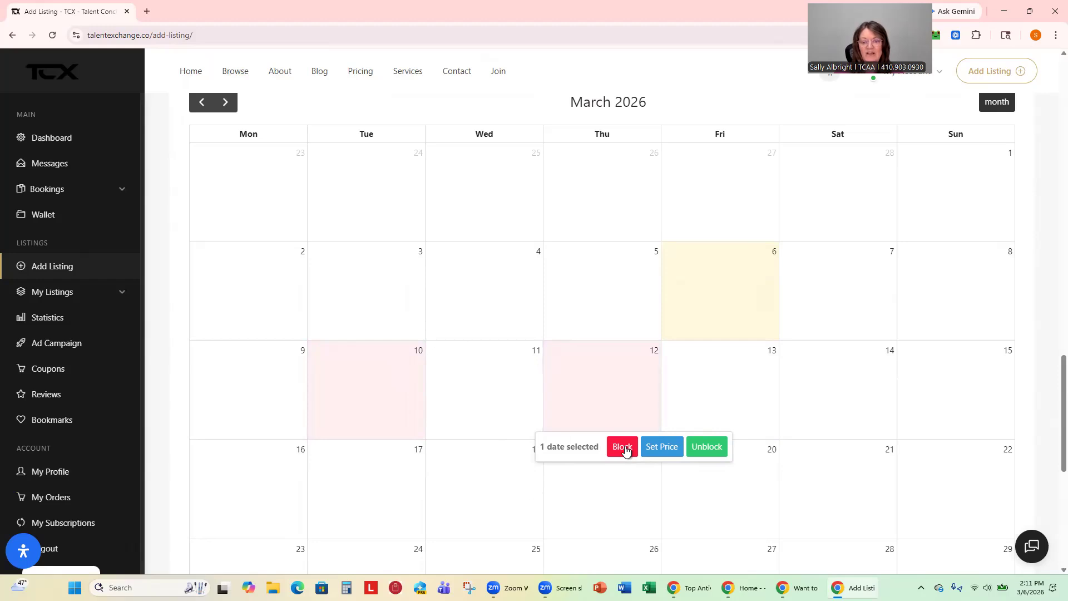
left_click(482, 388)
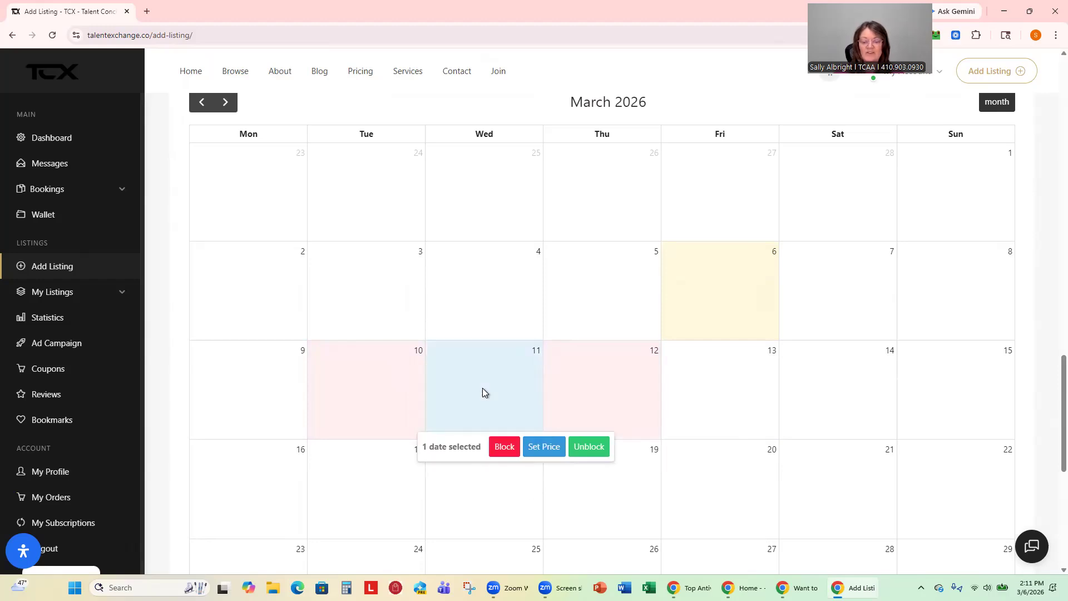
left_click(544, 446)
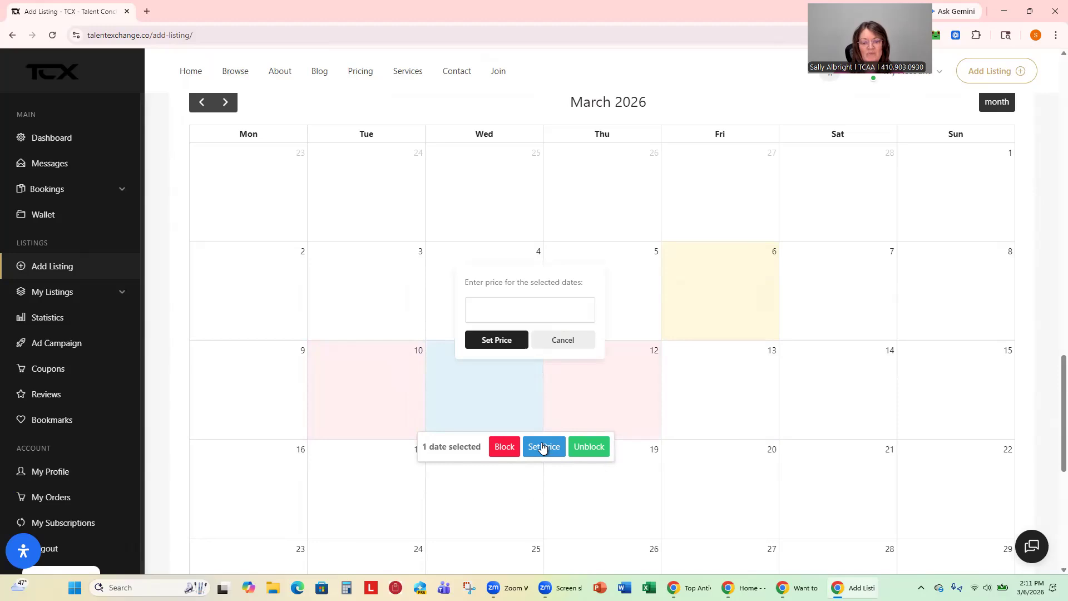
type("5000")
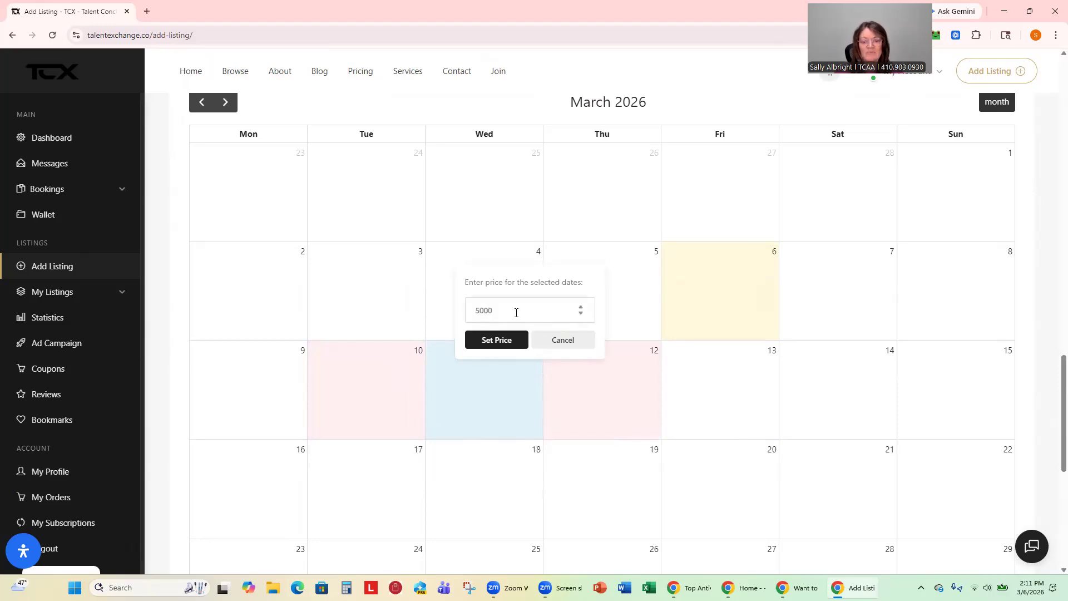
left_click(500, 340)
left_click(735, 384)
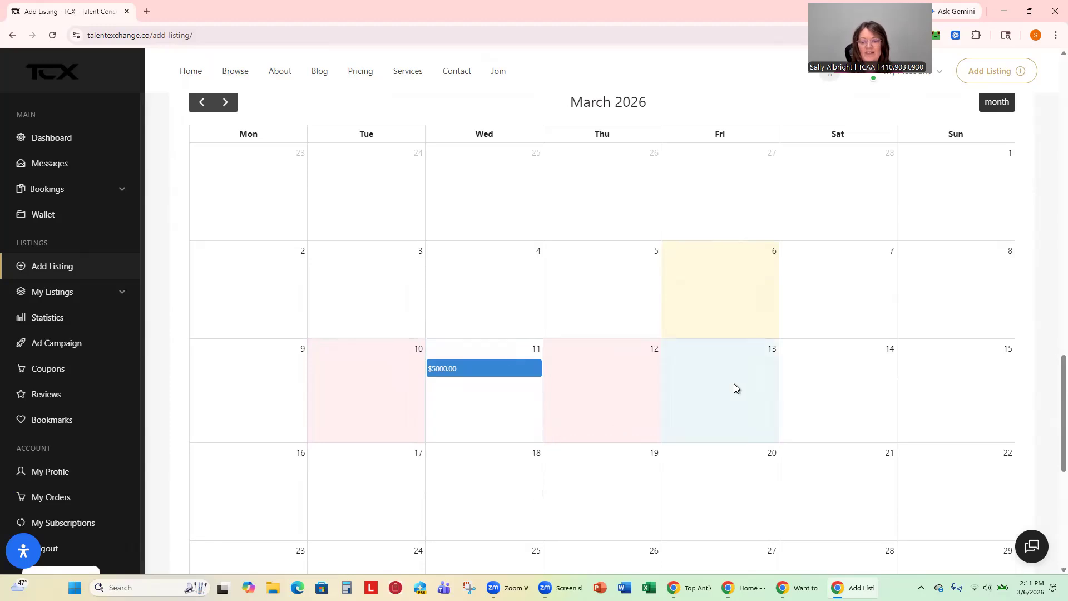
left_click(779, 450)
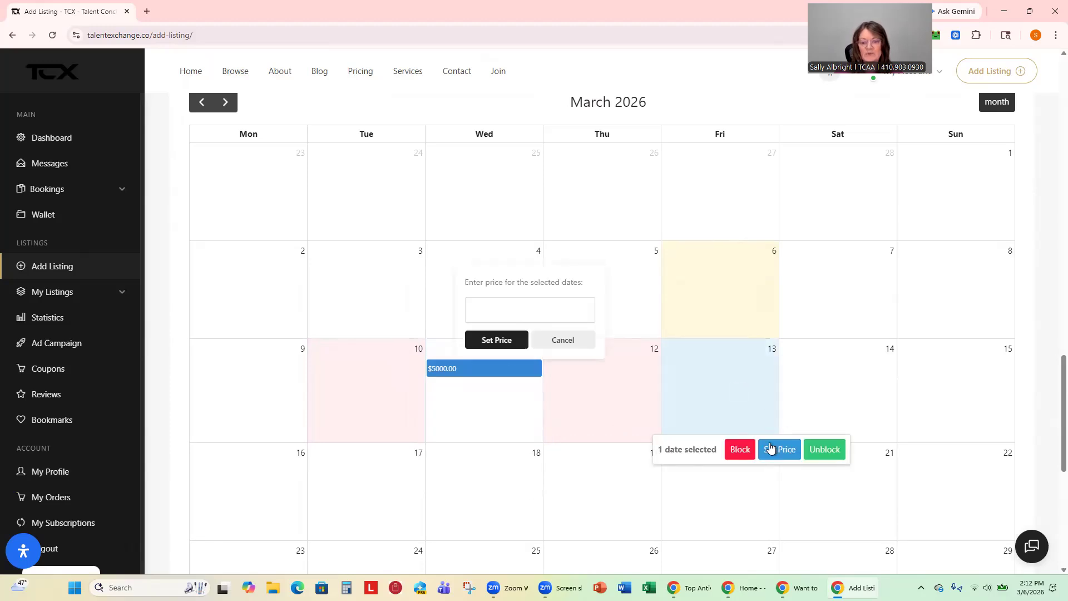
type("5000")
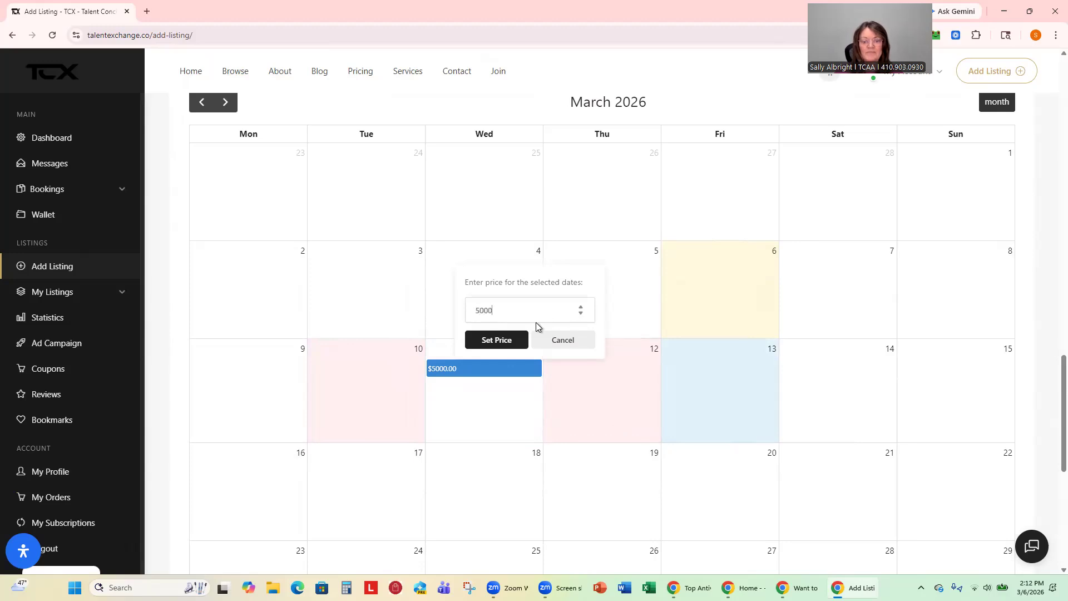
left_click(489, 341)
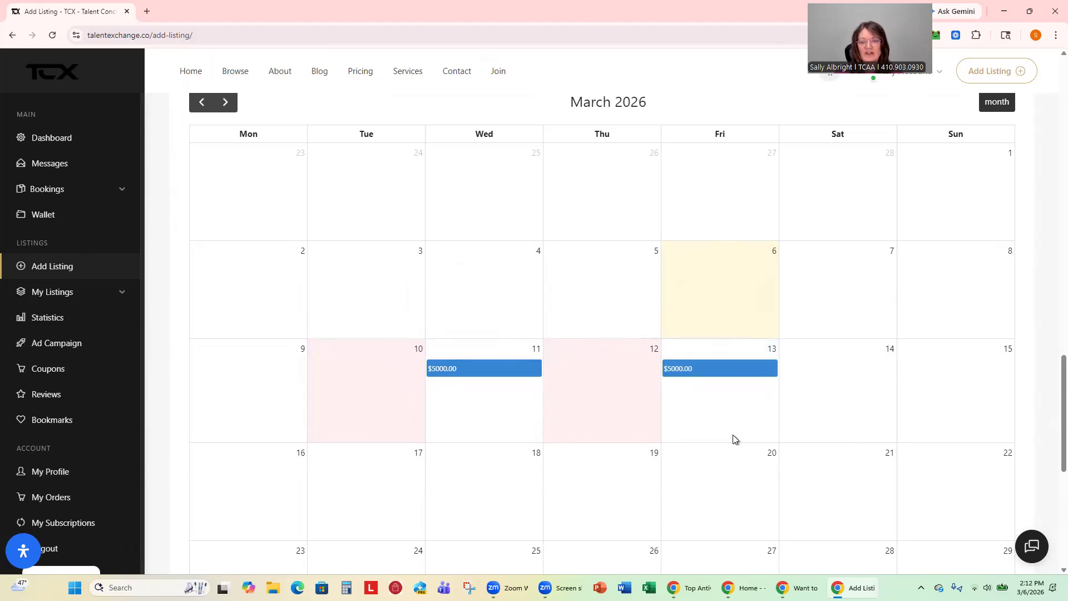
scroll(729, 442, "up", 3)
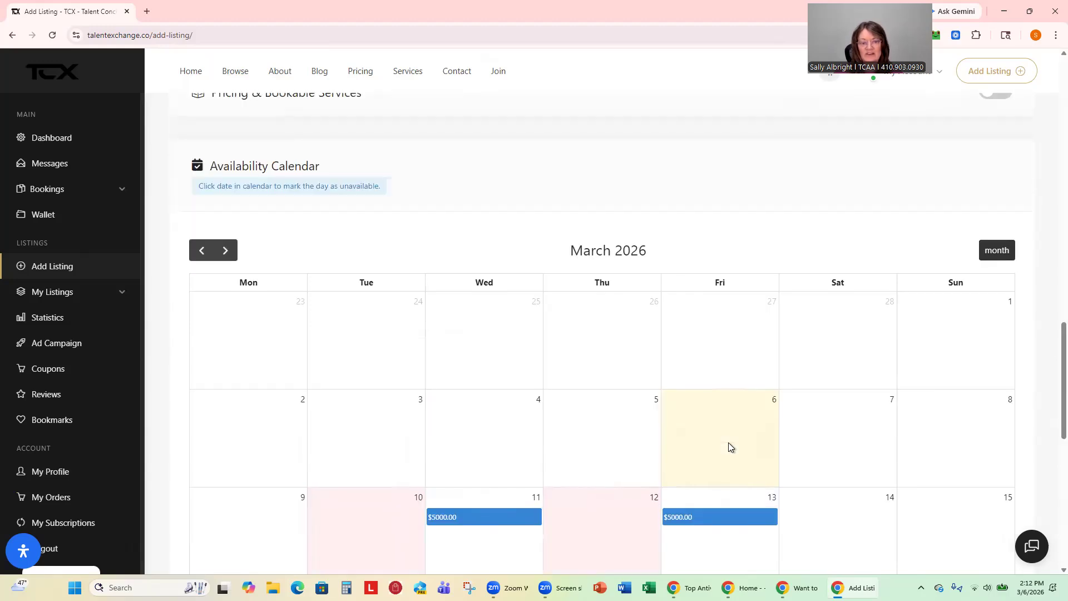
Review the booking settings, then switch the Booking toggle off.
scroll(730, 445, "up", 12)
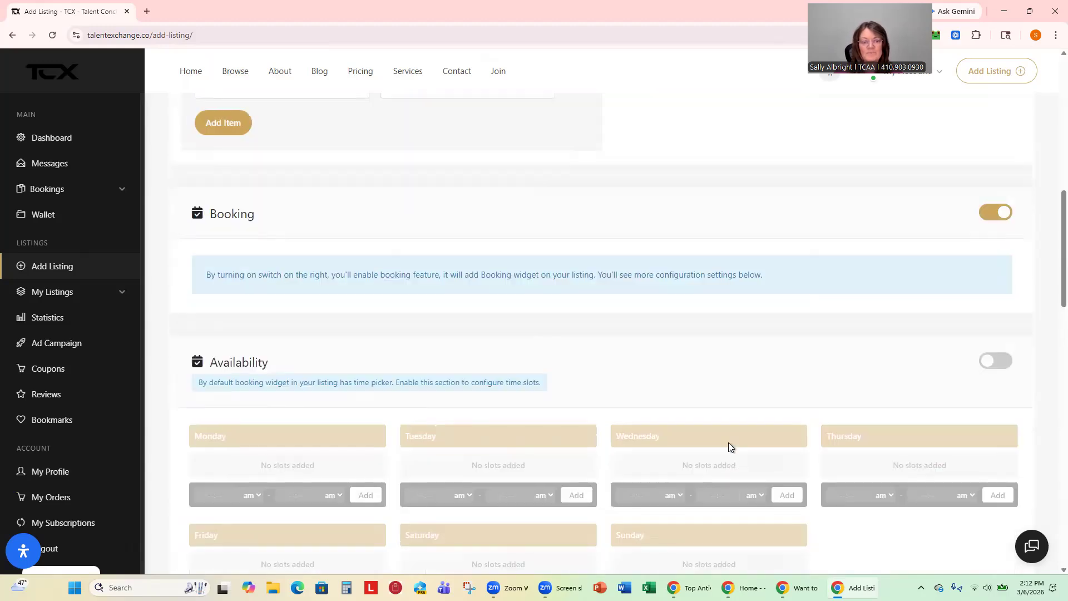
scroll(730, 446, "up", 3)
scroll(650, 425, "up", 3)
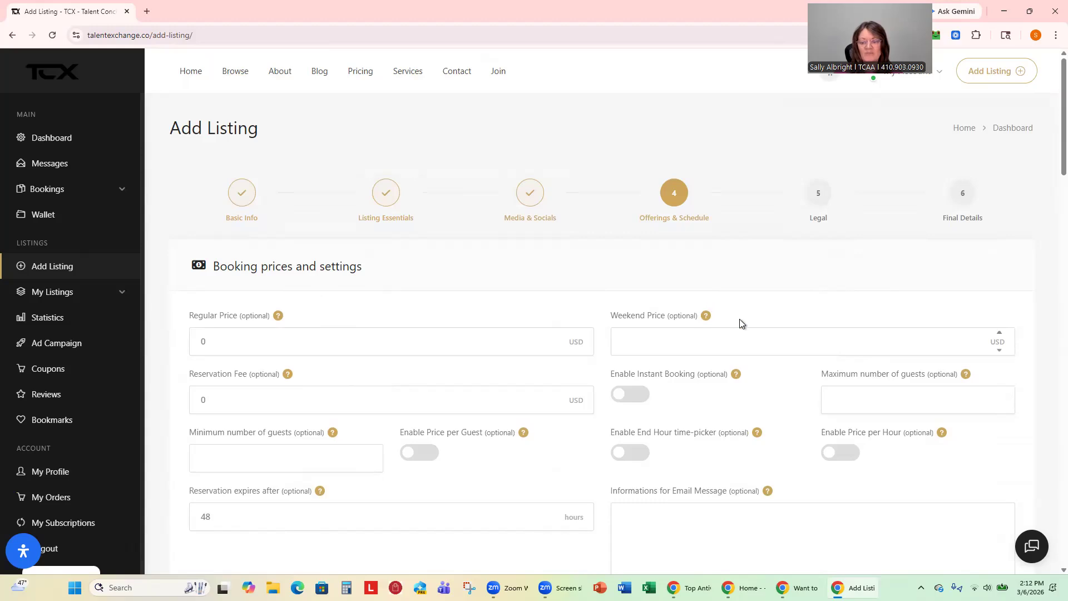
scroll(741, 322, "down", 6)
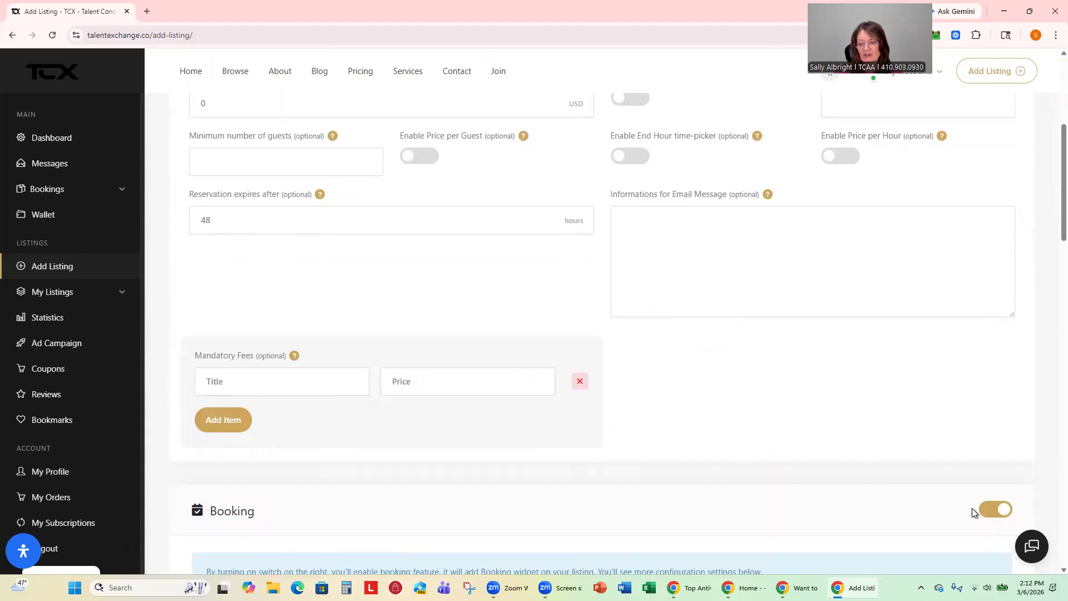
left_click(988, 511)
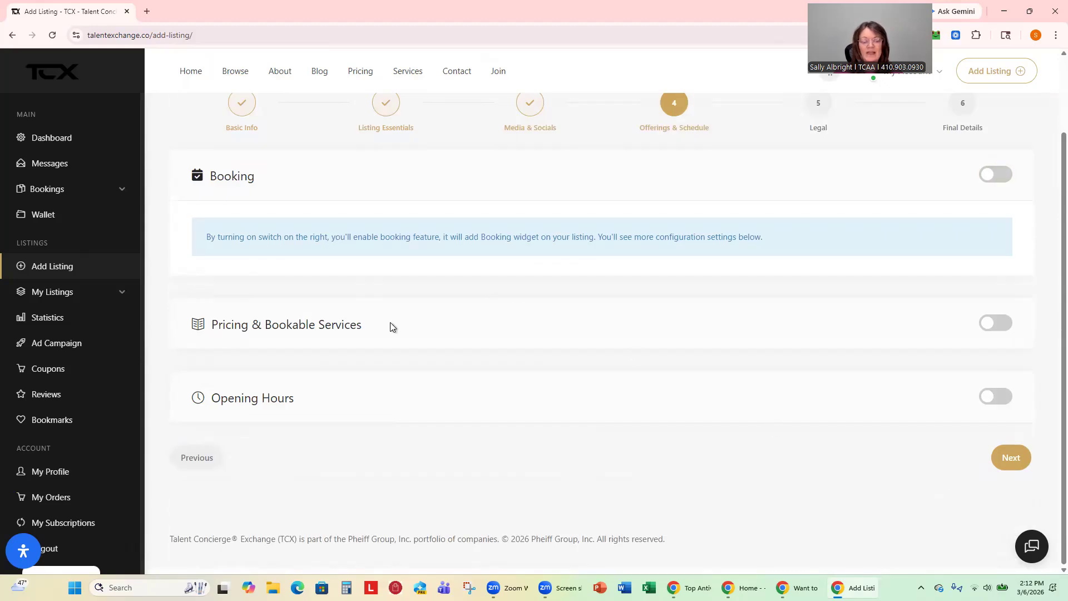
Enable pricing with a Coaching category item 'Coaching session 1' at 2000, one time fee.
left_click(1000, 329)
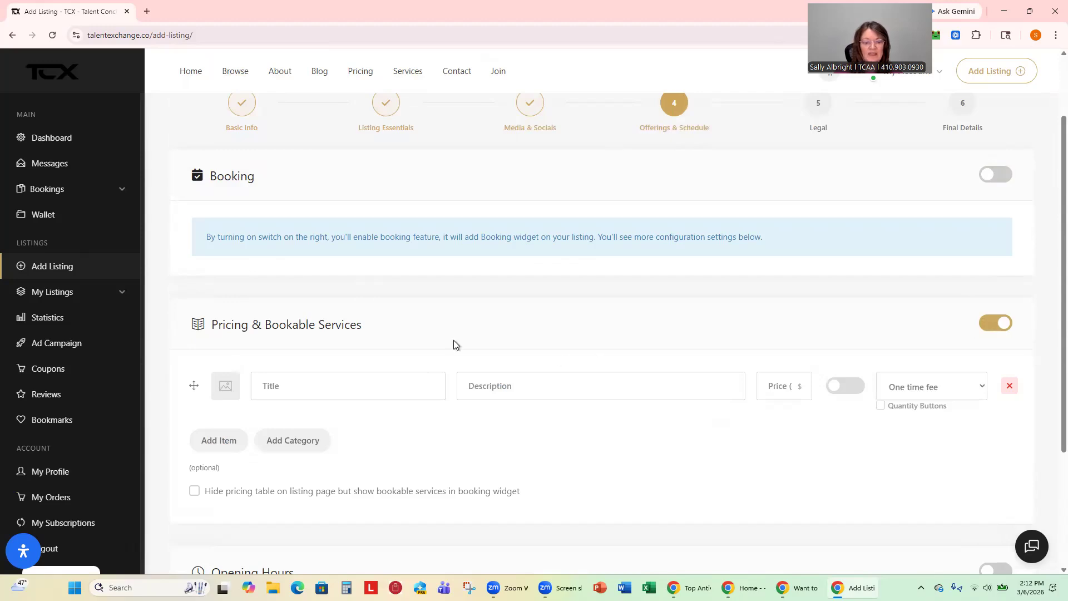
left_click(297, 443)
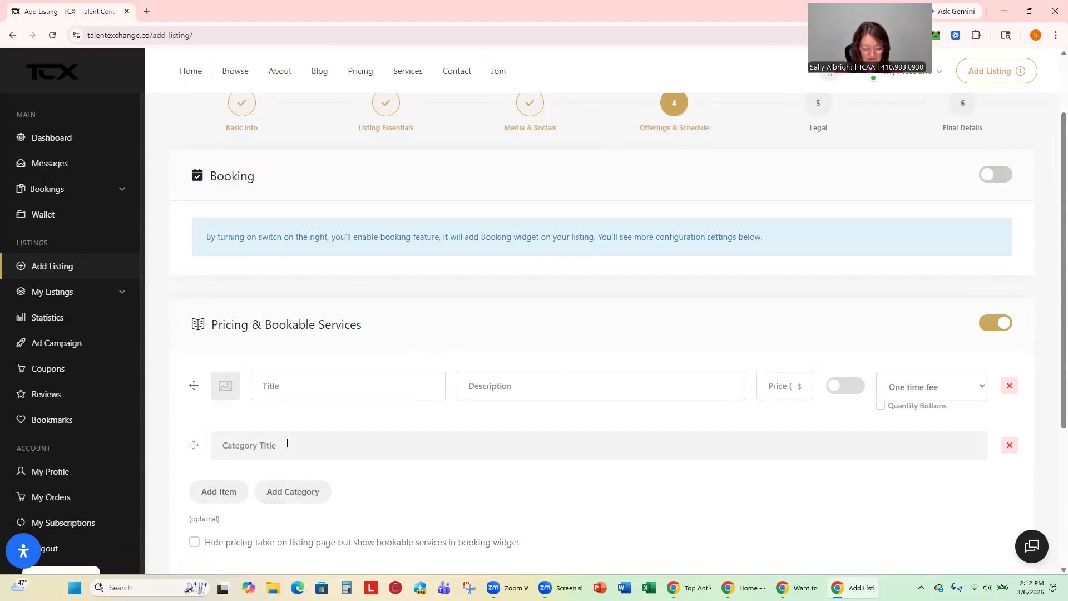
type("Coaching")
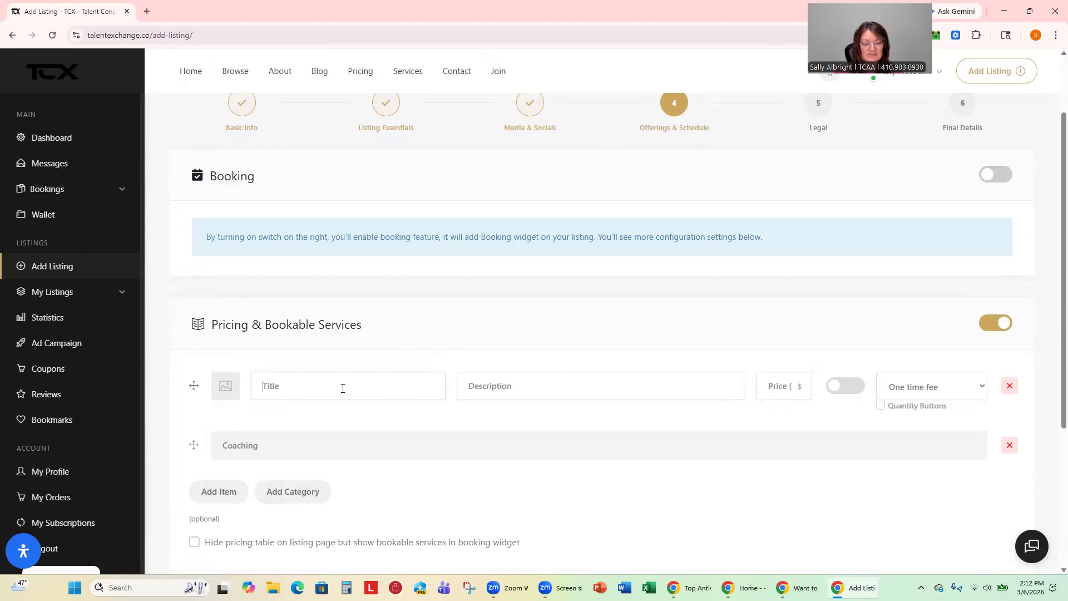
type("Coachin")
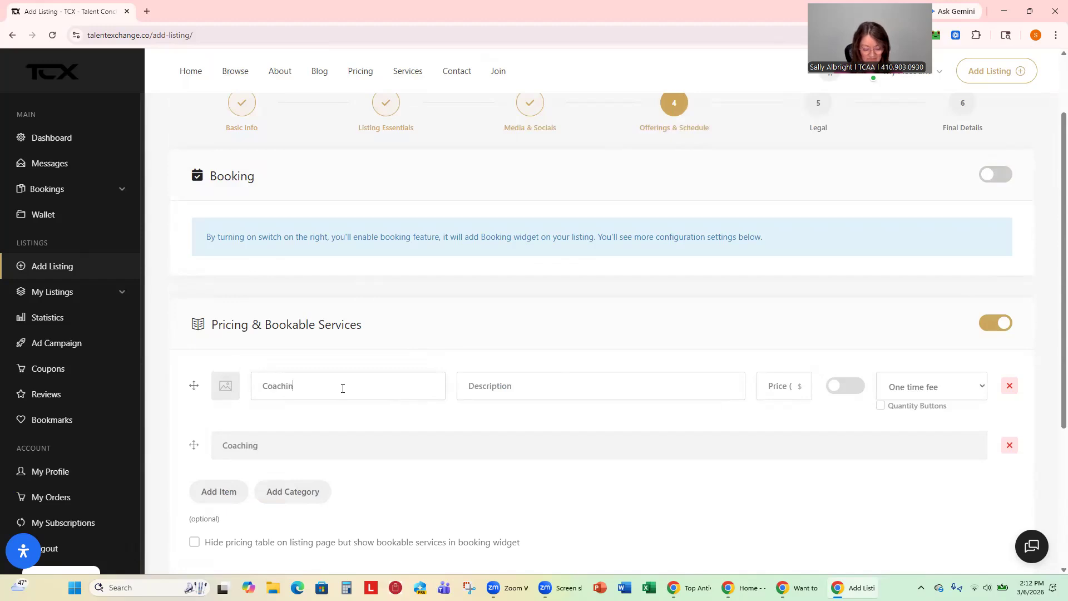
type("g session 1")
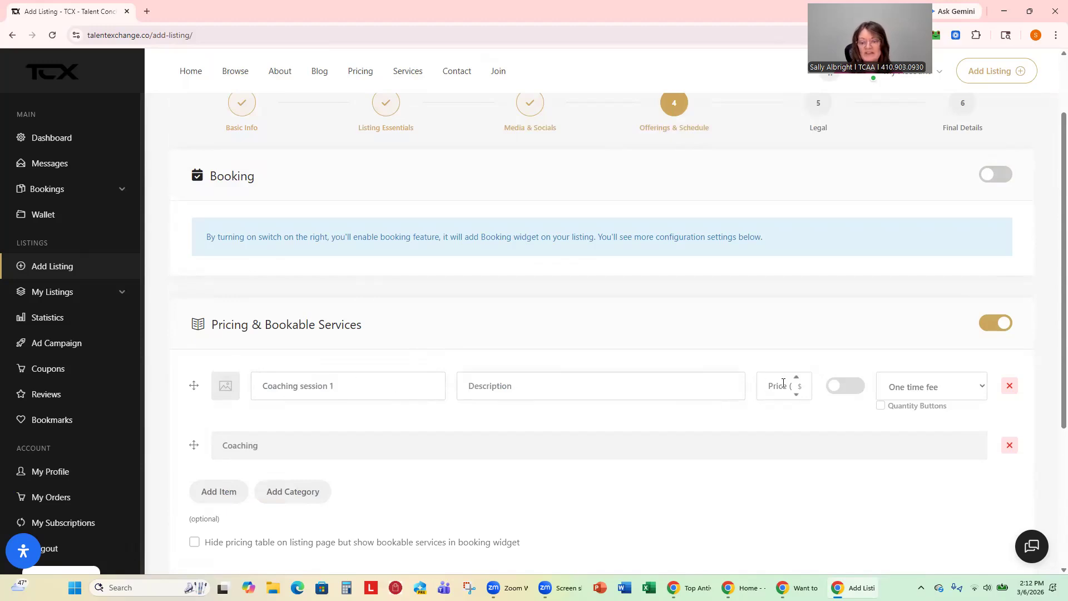
type("2000")
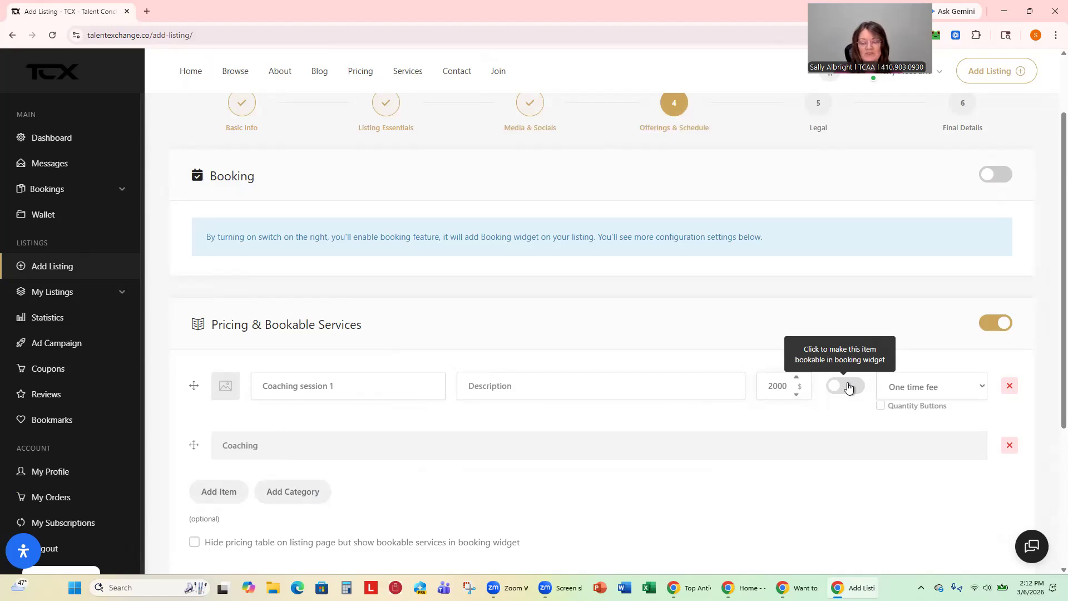
left_click(973, 392)
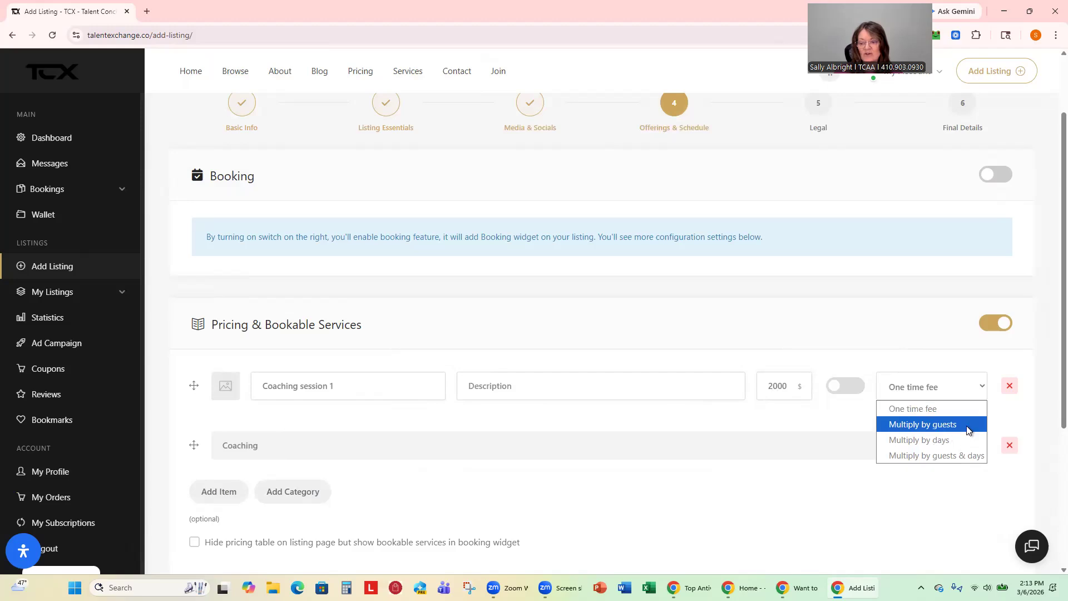
left_click(780, 482)
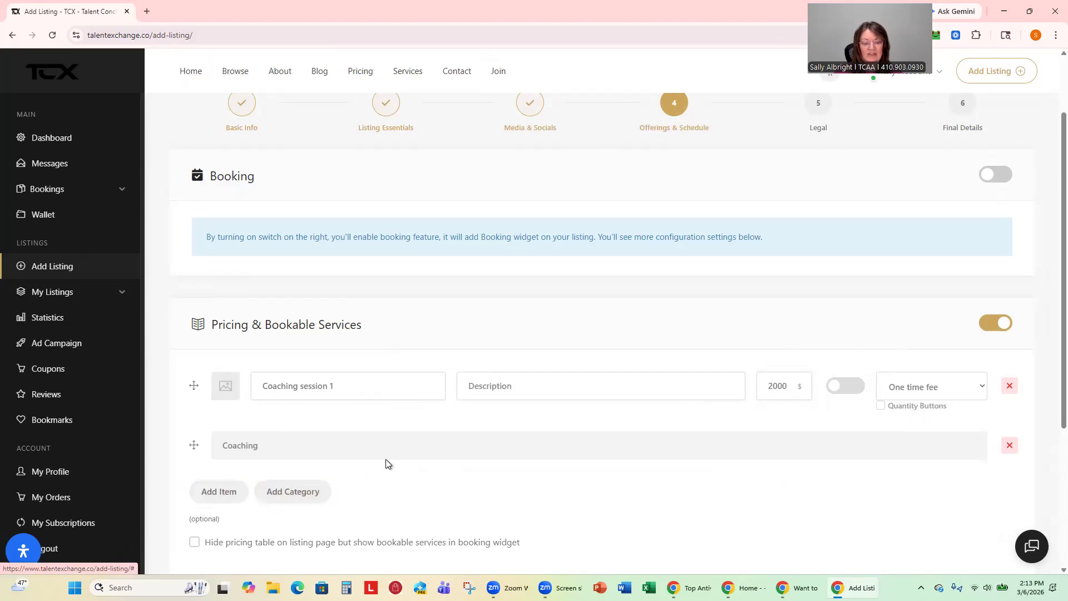
scroll(535, 494, "down", 2)
scroll(535, 493, "down", 1)
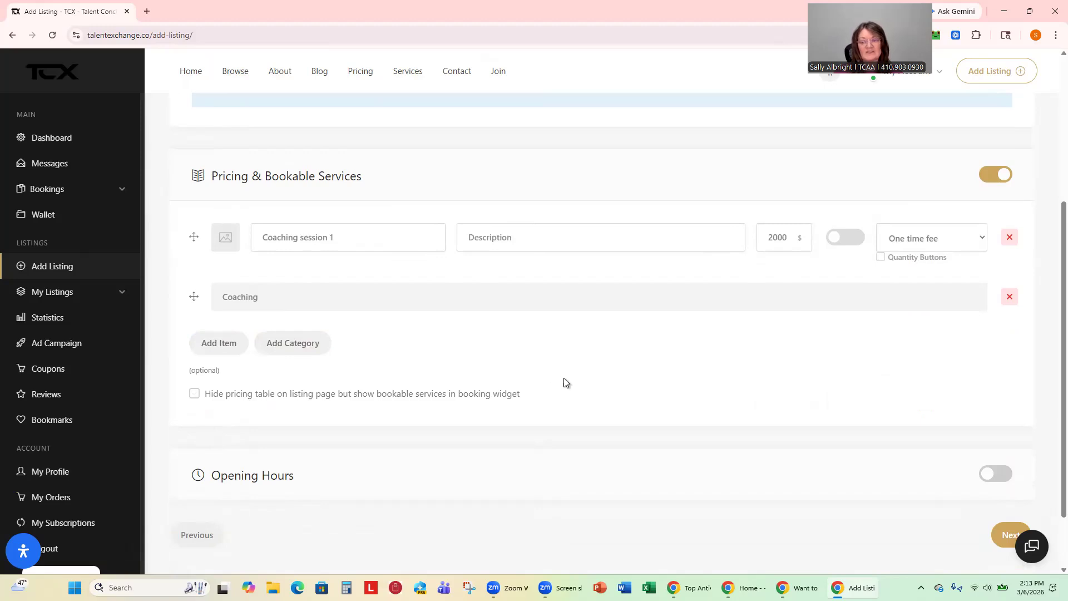
scroll(571, 383, "down", 2)
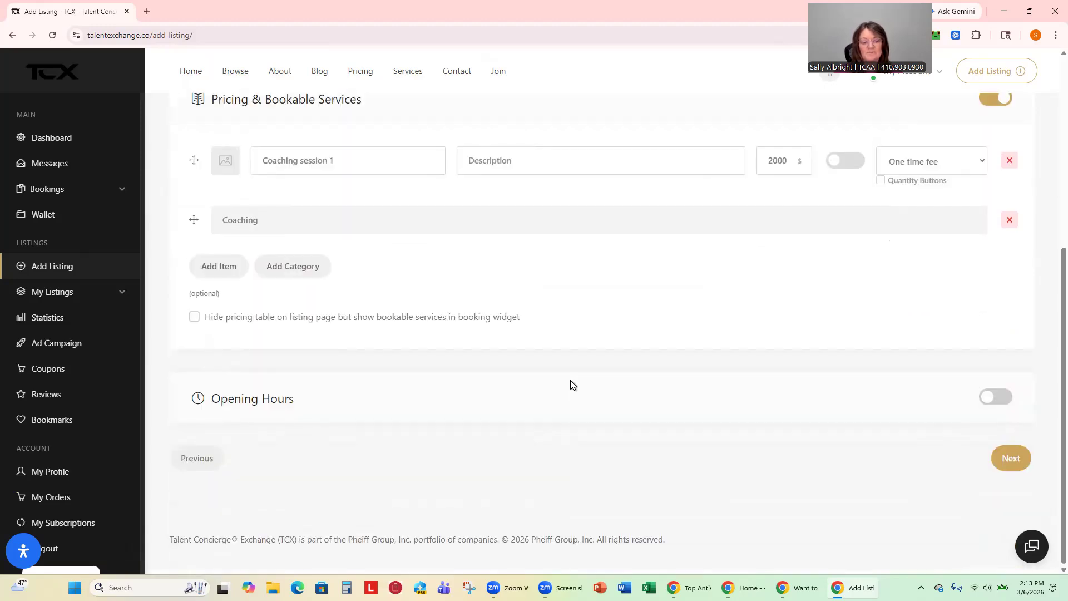
Preview Opening Hours, leave it switched off, and advance to the Legal step.
scroll(571, 382, "up", 3)
scroll(571, 383, "down", 3)
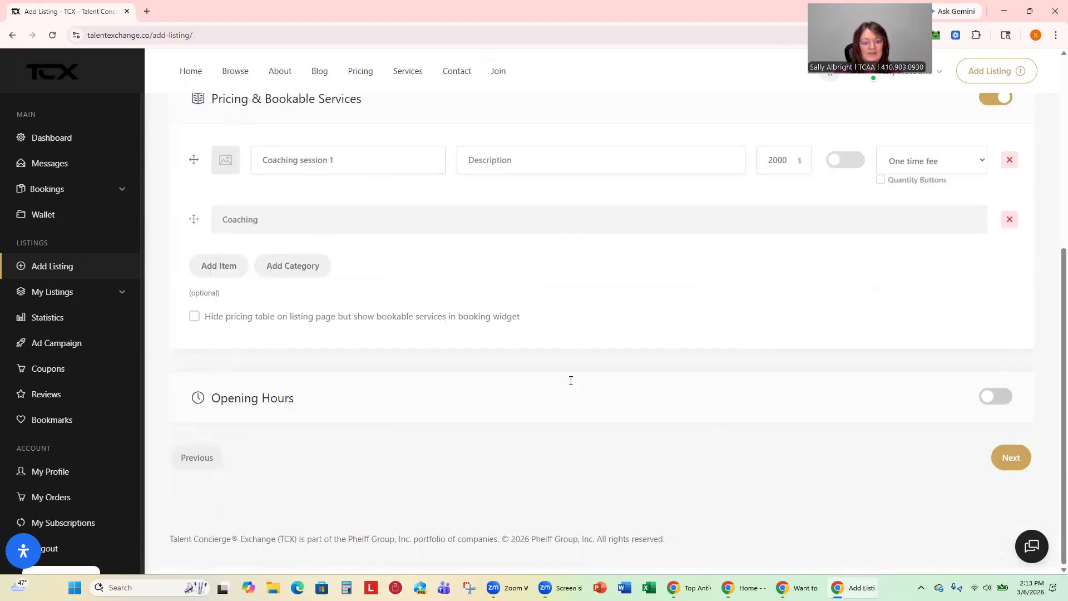
left_click(991, 401)
scroll(840, 350, "down", 3)
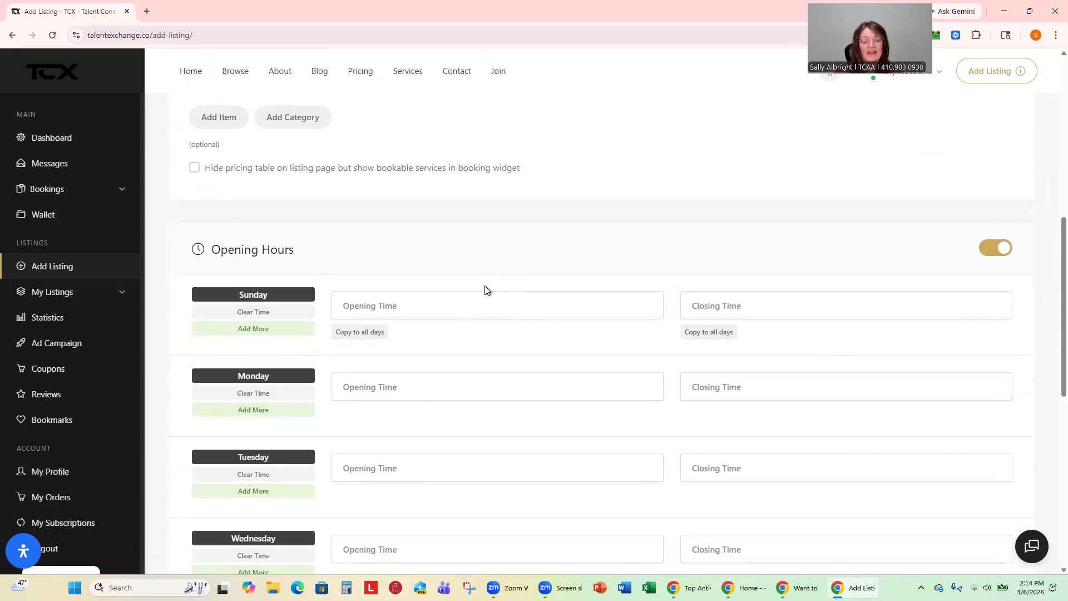
left_click(991, 249)
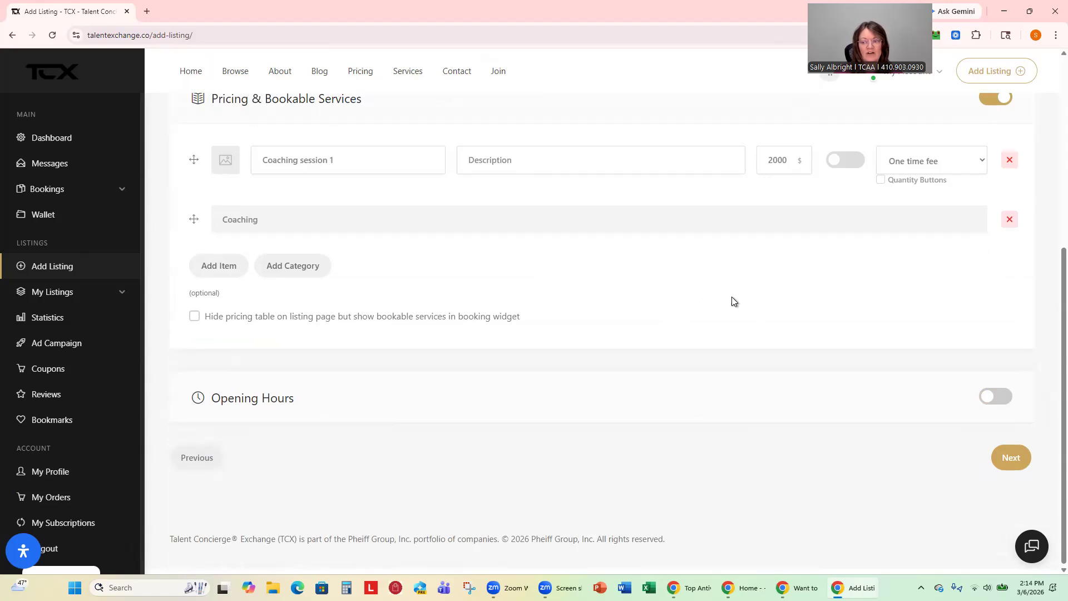
left_click(1011, 458)
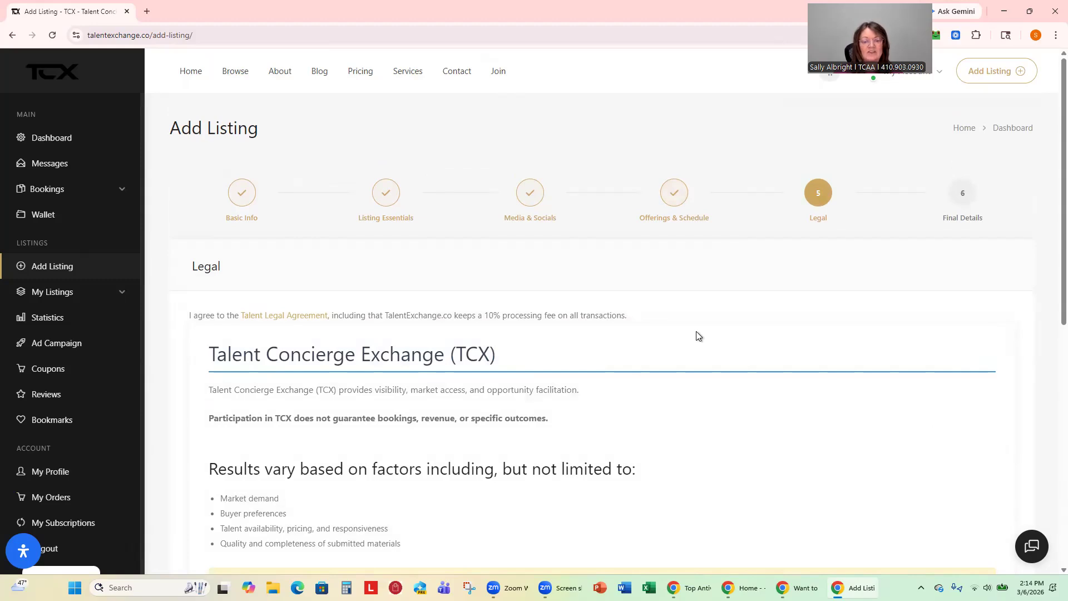
Switch on the Talent Legal Agreement toggle and continue to step 6, Final Details.
scroll(696, 332, "down", 3)
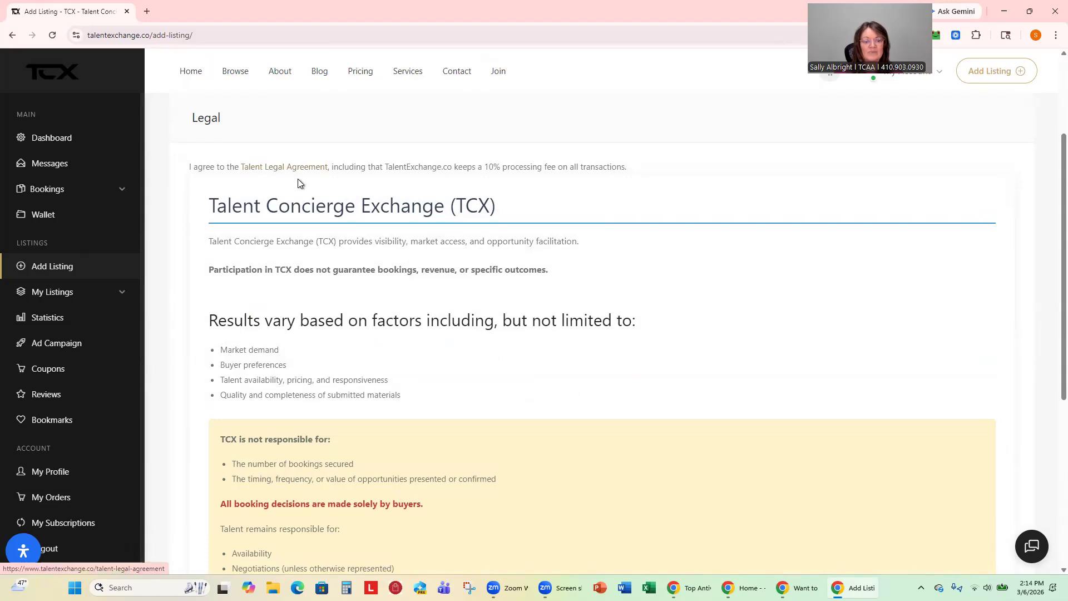
scroll(519, 350, "down", 3)
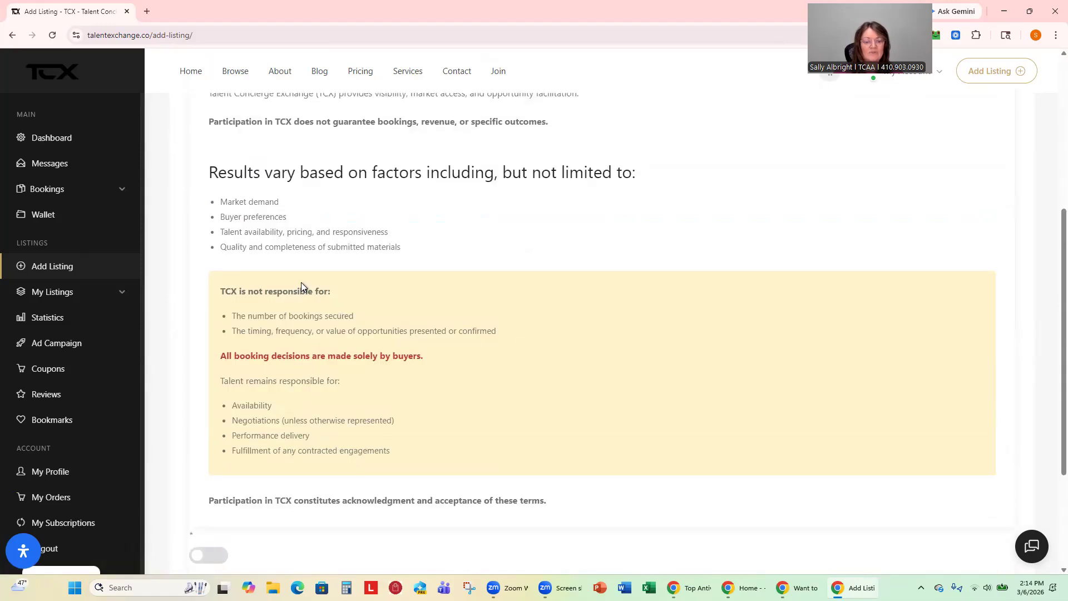
scroll(301, 288, "down", 3)
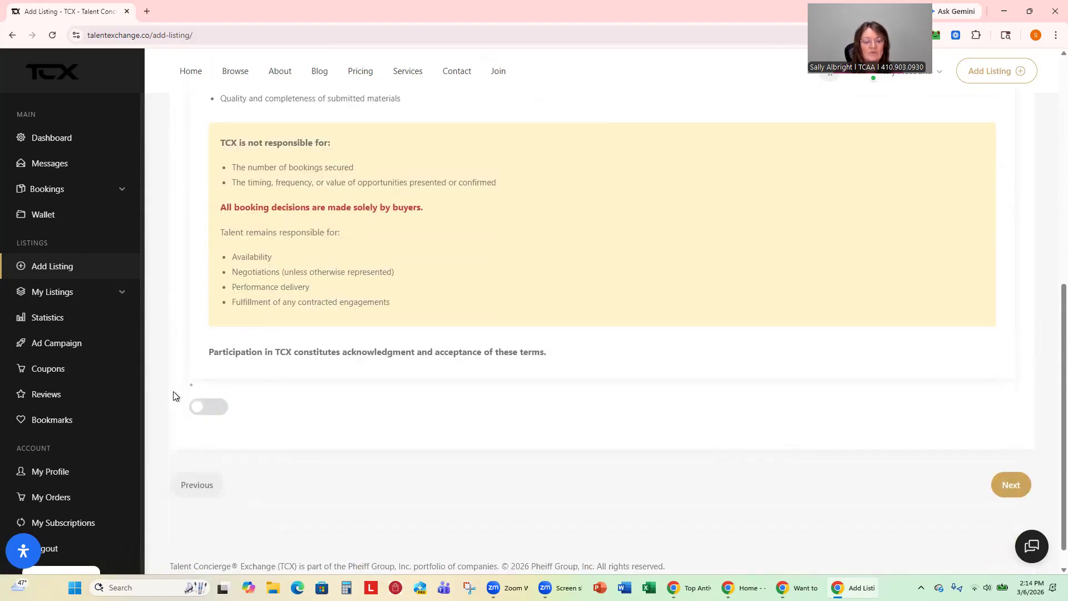
left_click(216, 409)
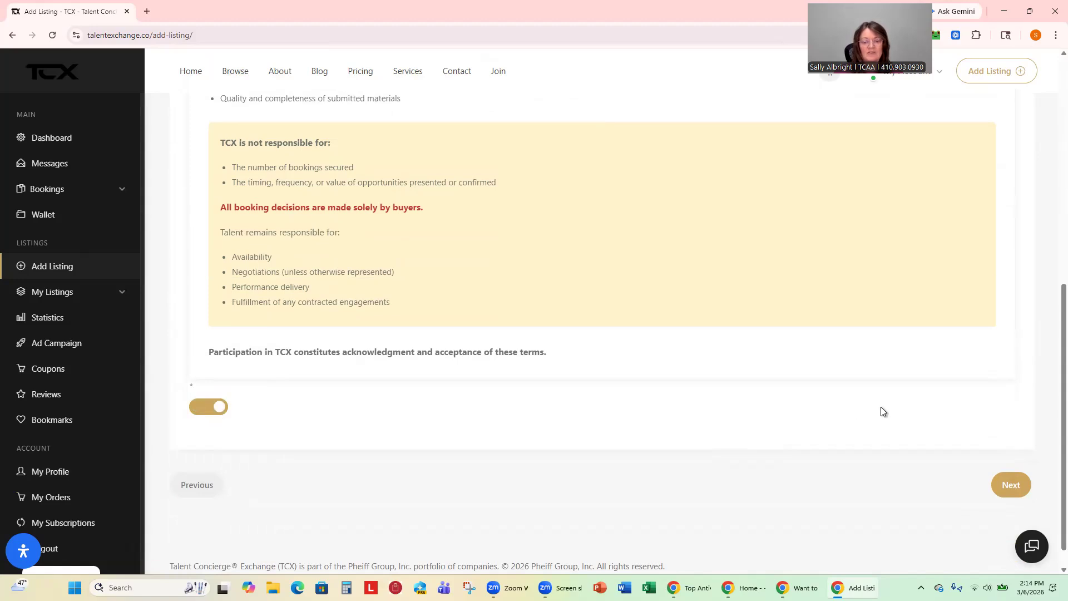
left_click(1000, 489)
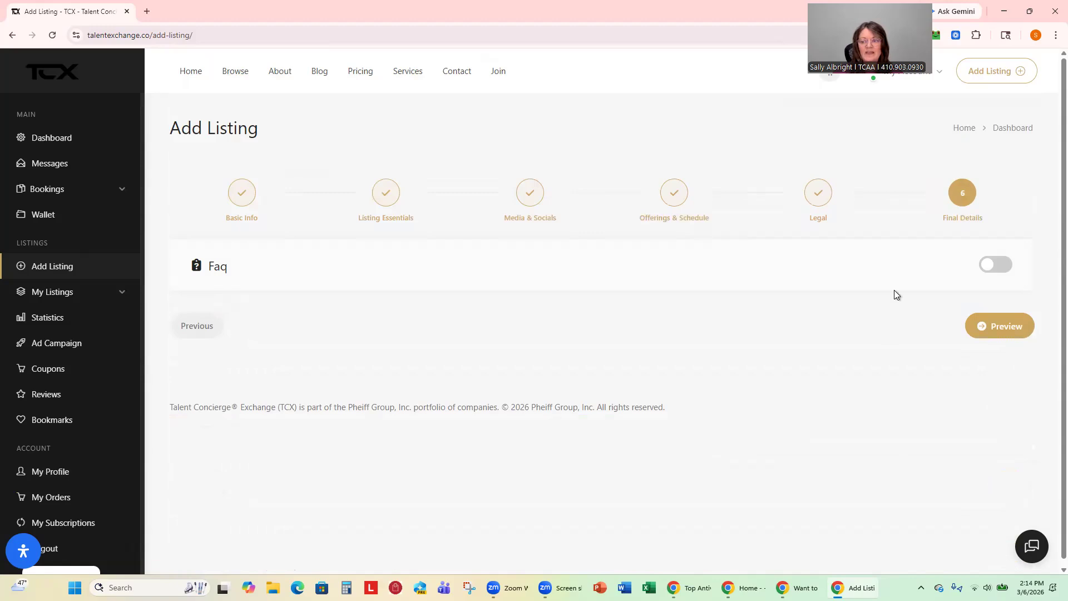
Try the FAQ toggle, leave it off, and preview the finished listing.
left_click(1001, 273)
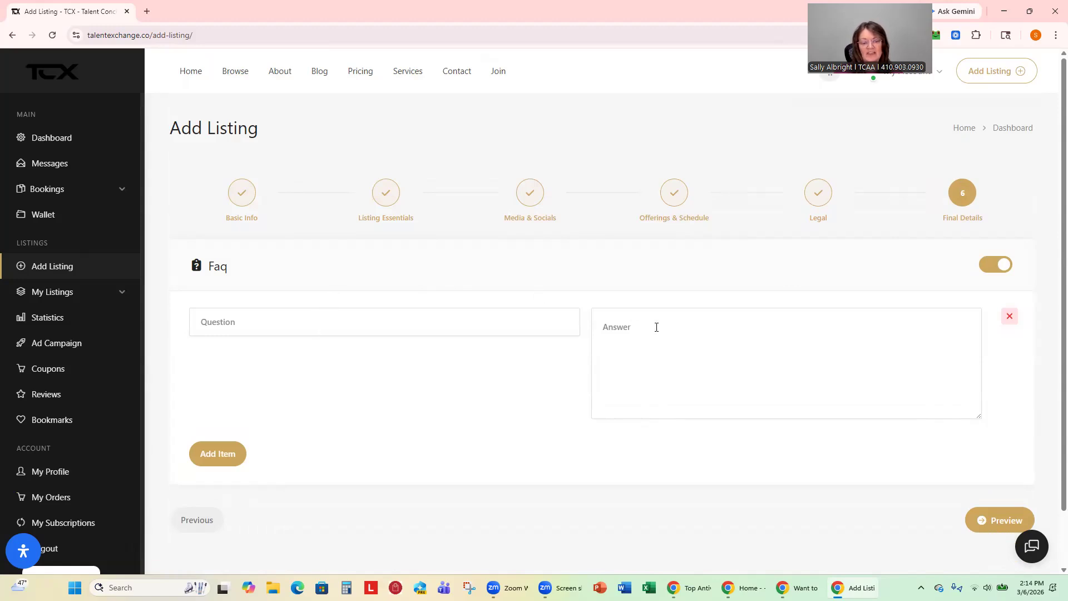
left_click(983, 269)
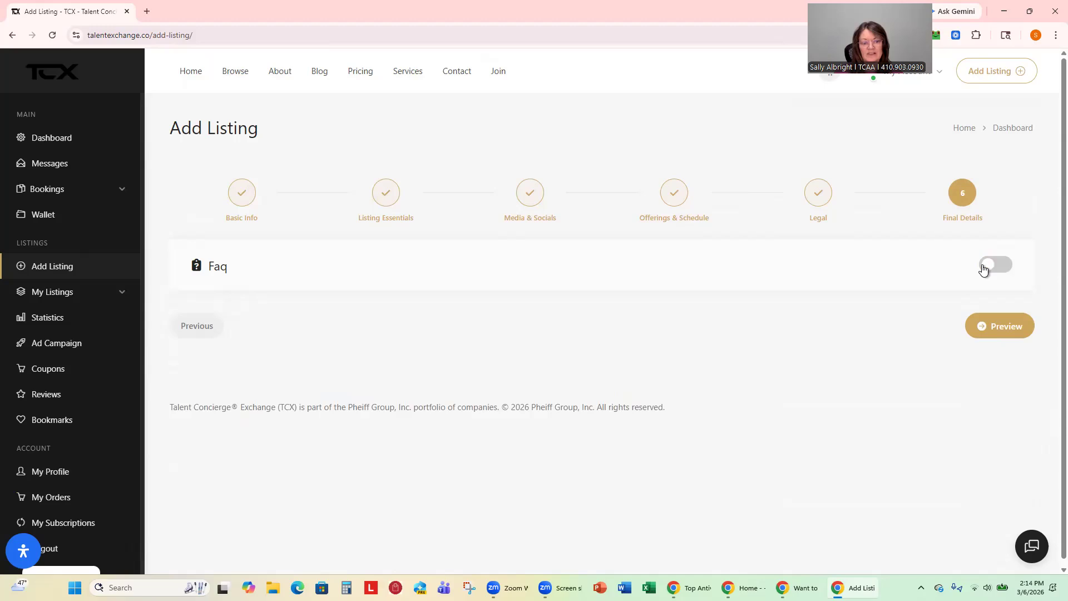
left_click(1000, 332)
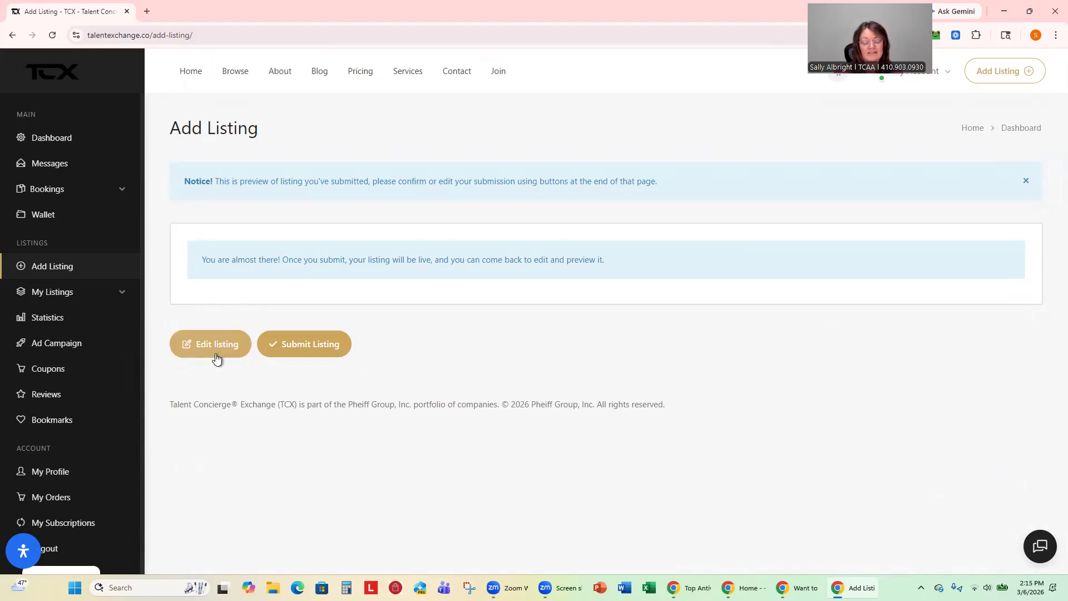
Submit the listing and review the Pro Yearly checkout, briefly expanding the coupon field.
left_click(315, 349)
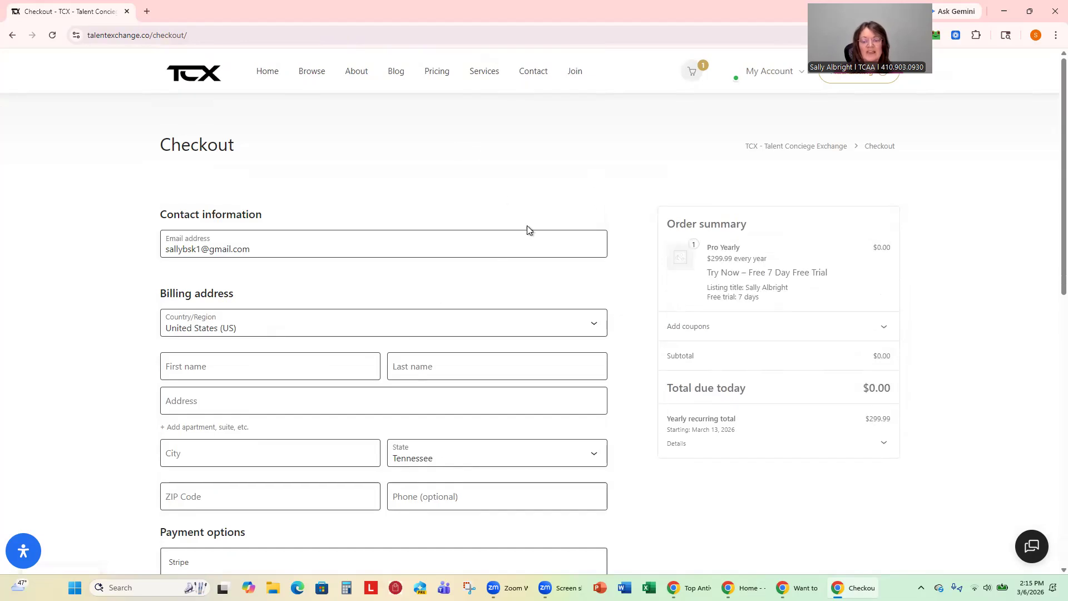
scroll(593, 283, "down", 3)
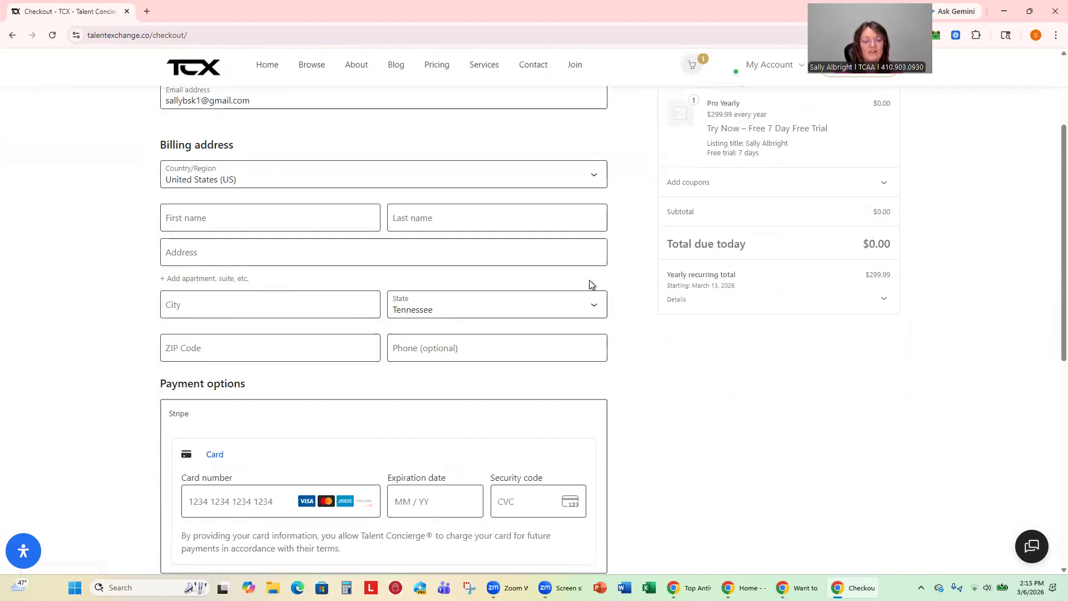
scroll(487, 281, "down", 3)
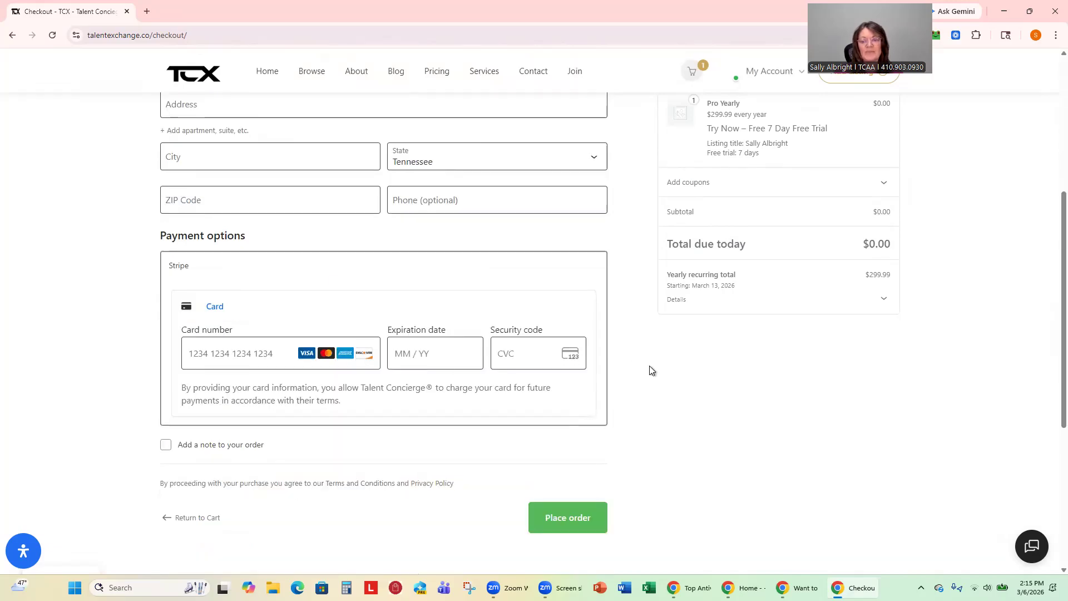
scroll(652, 371, "up", 3)
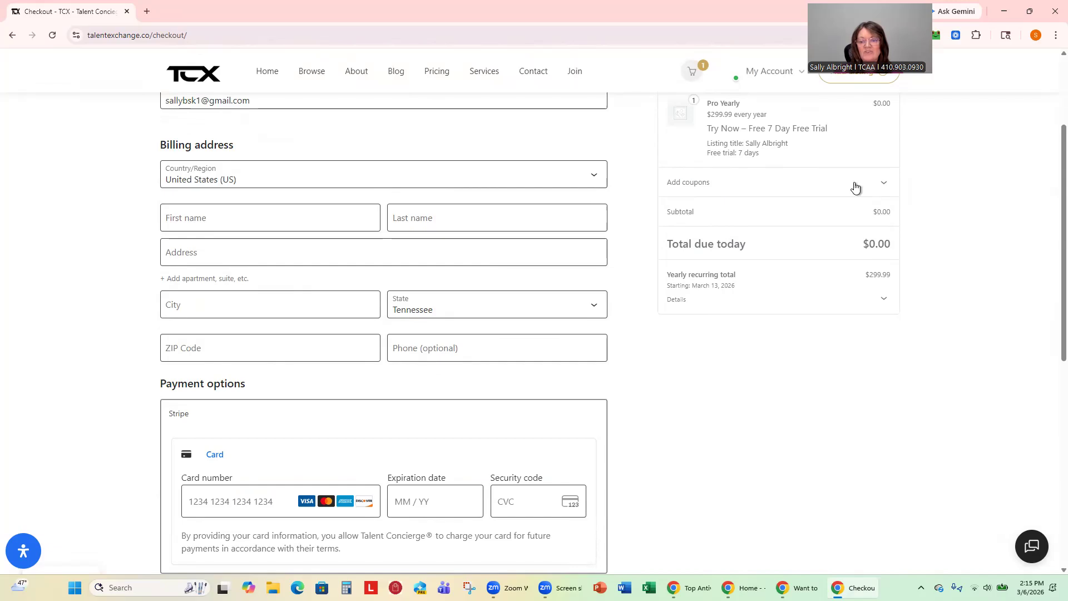
left_click(882, 187)
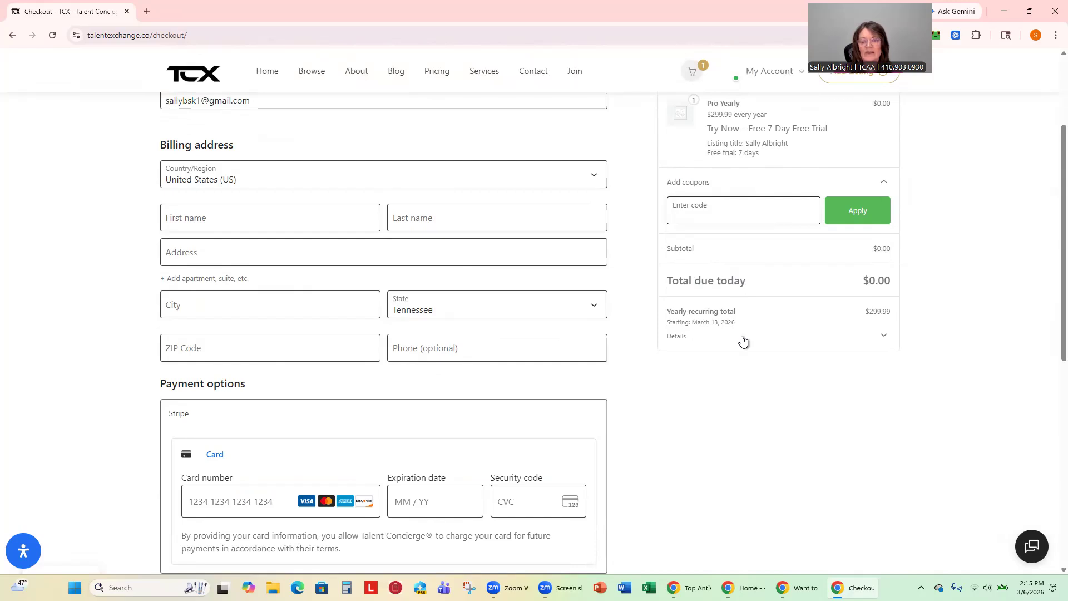
left_click(885, 187)
Log out of the account from the My Account menu.
scroll(940, 267, "up", 3)
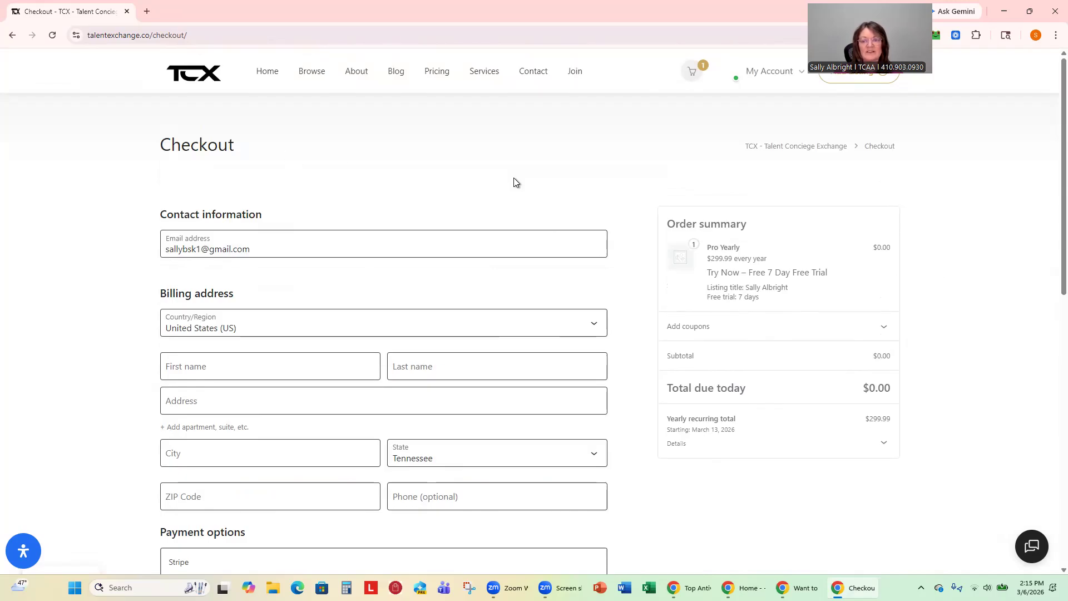
mouse_move(761, 79)
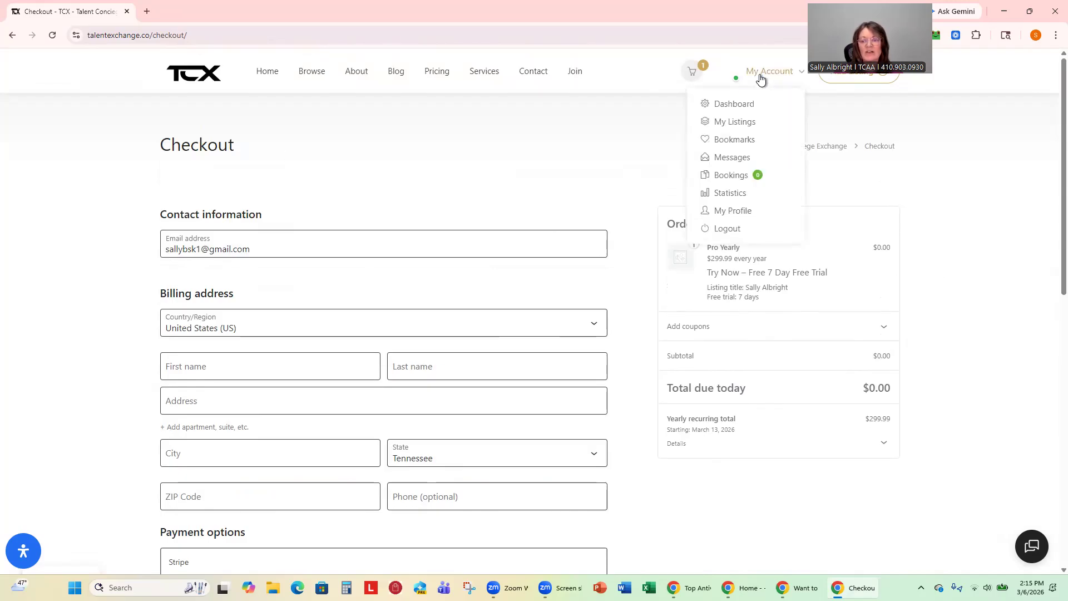
left_click(735, 235)
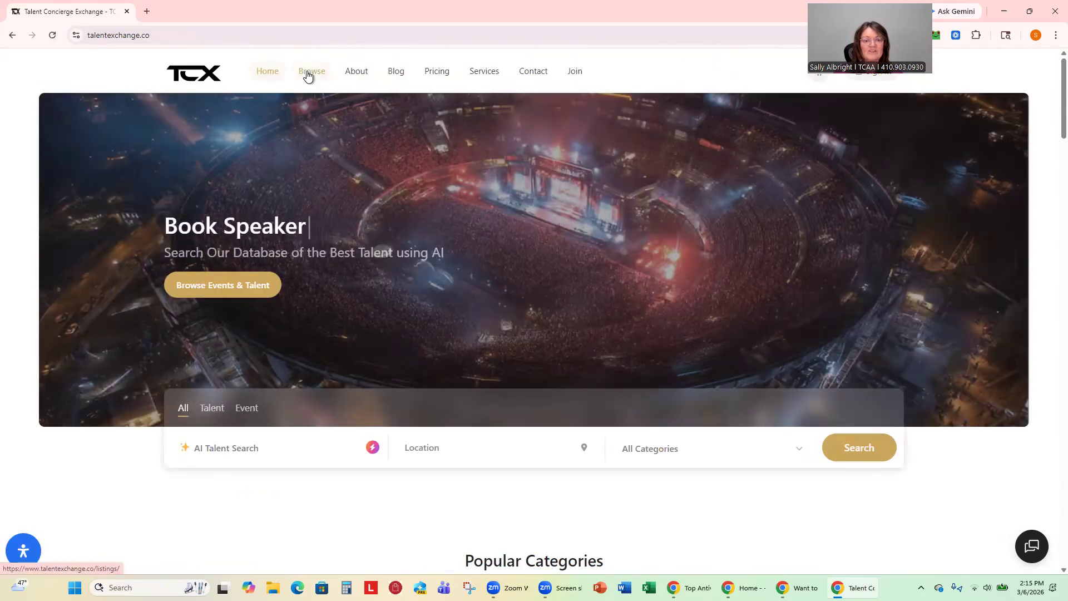
Browse all talent listings and open the speaker listing with the guide dog photo.
left_click(309, 73)
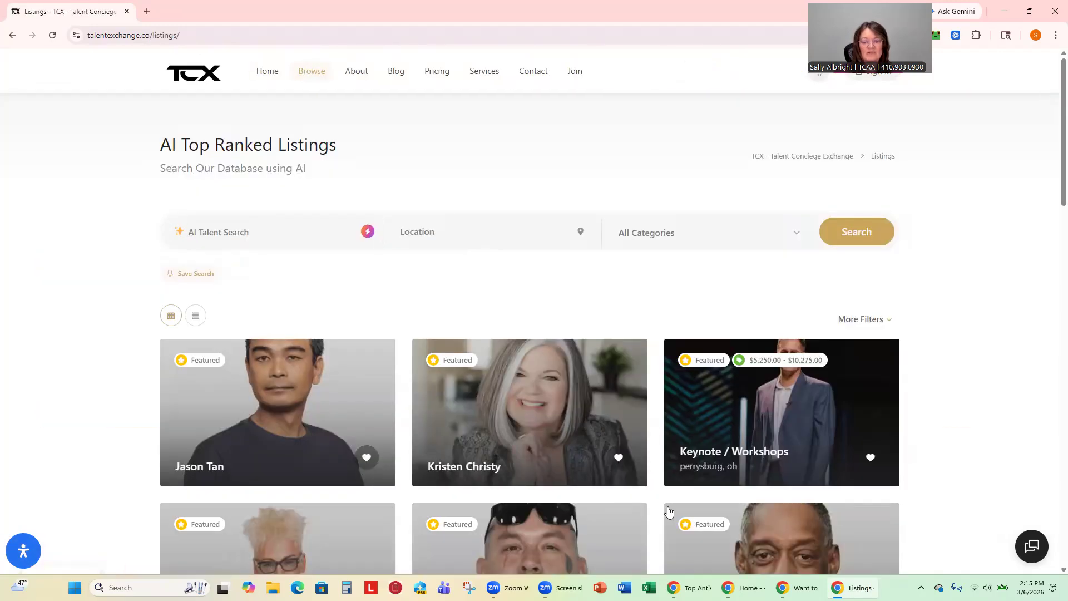
scroll(694, 411, "down", 4)
scroll(694, 411, "down", 3)
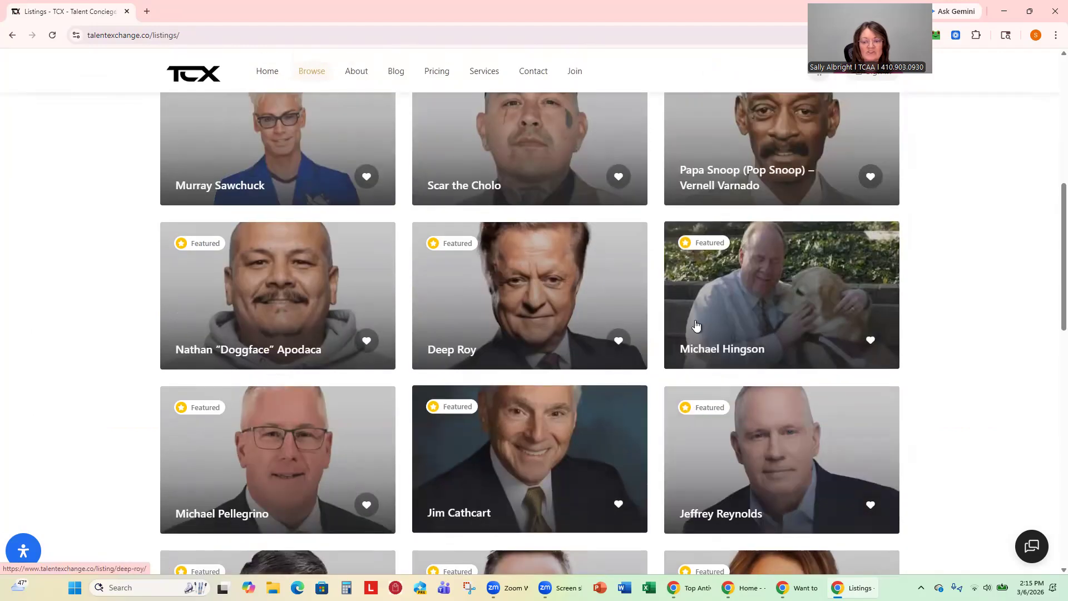
left_click(770, 318)
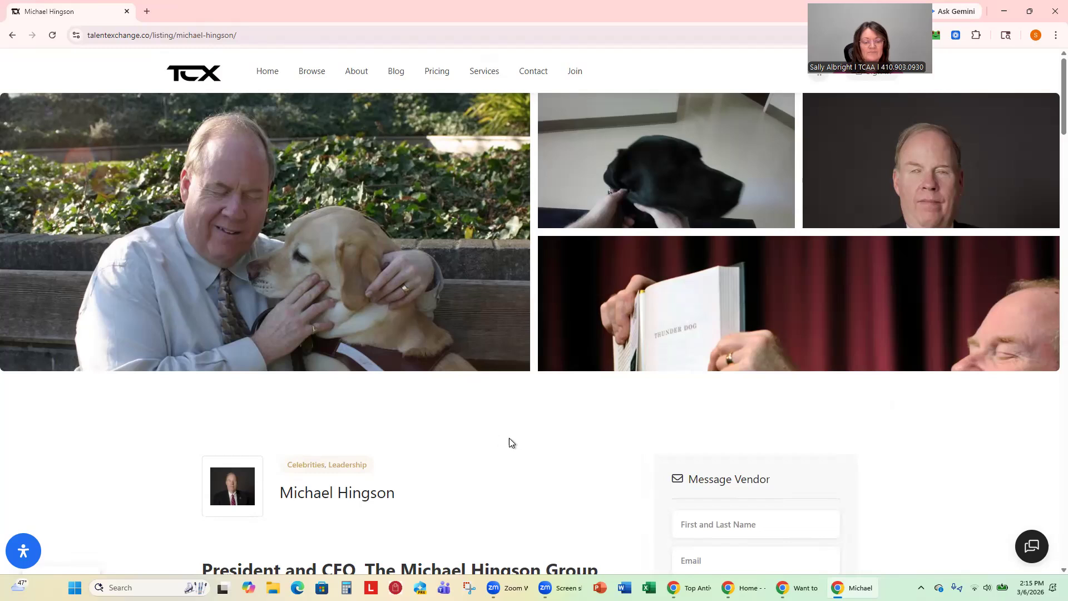
Scroll through the speaker's listing page, past its video to the Message Vendor form.
scroll(509, 438, "down", 5)
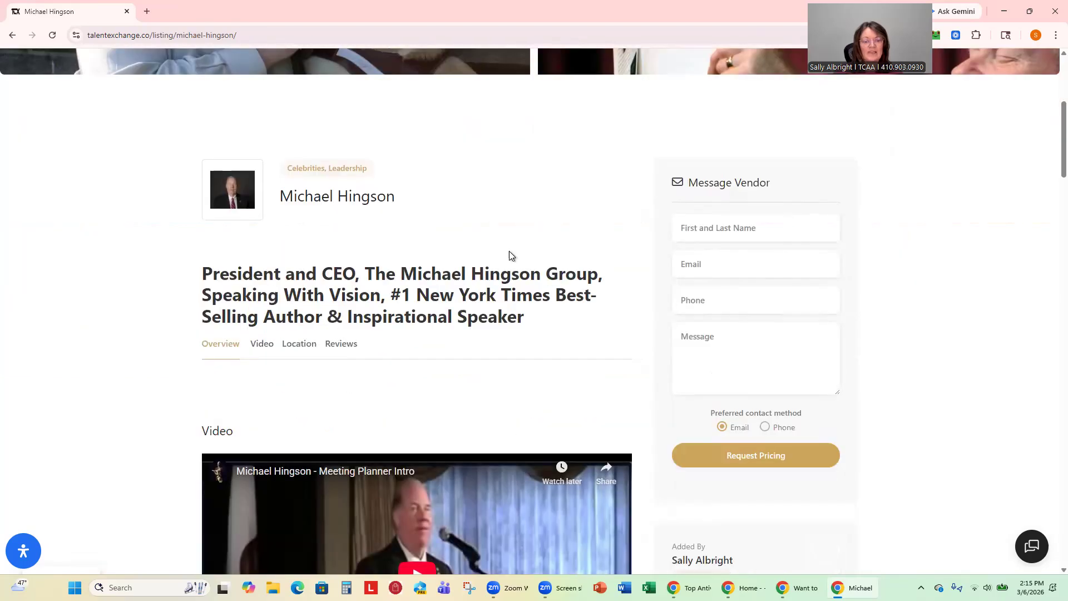
scroll(419, 320, "down", 5)
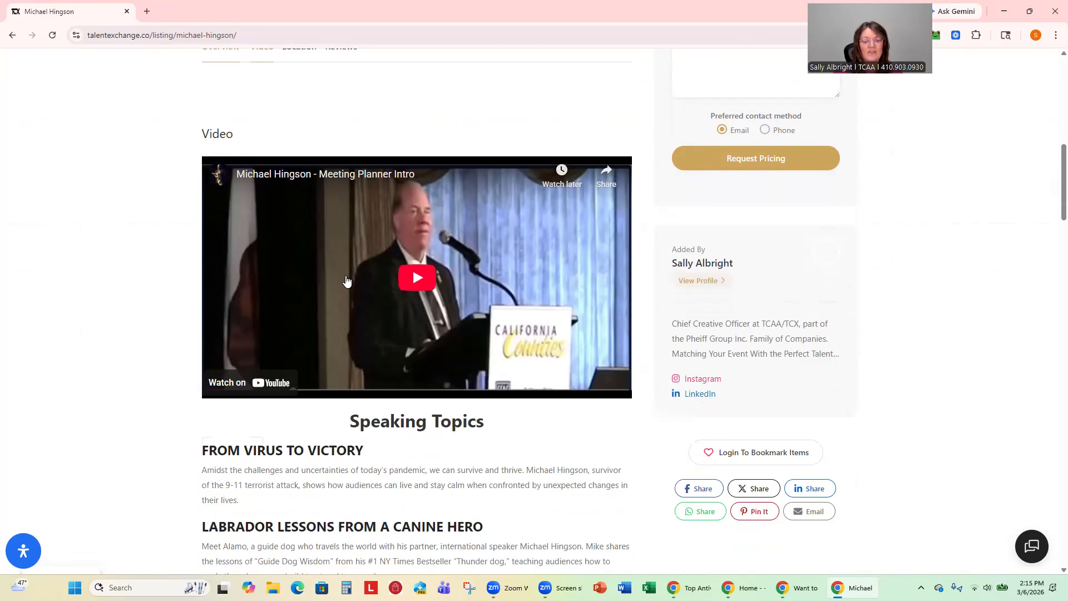
scroll(530, 421, "down", 7)
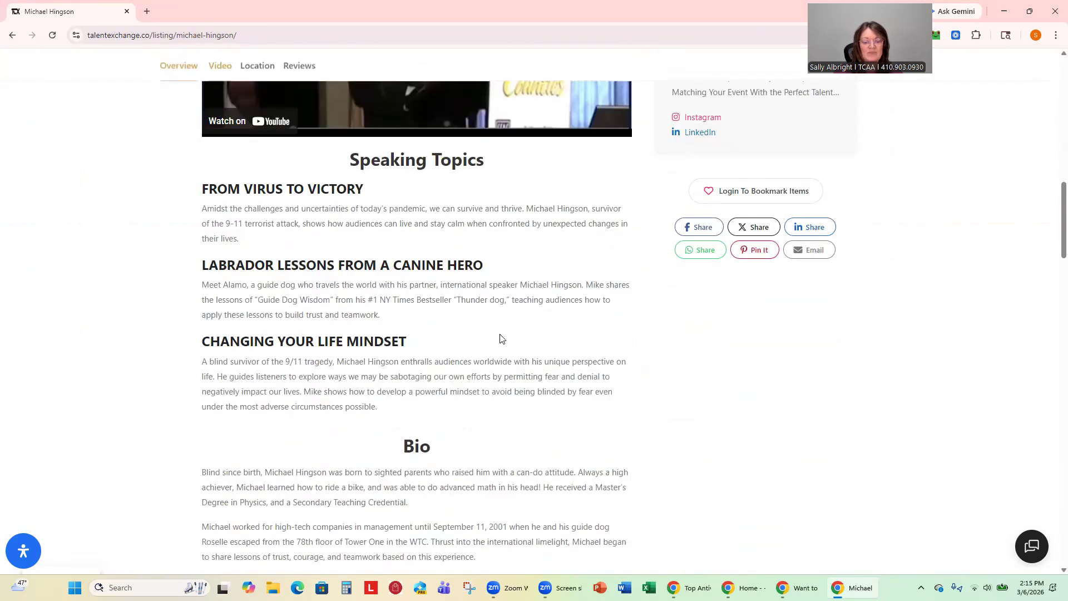
scroll(499, 338, "down", 10)
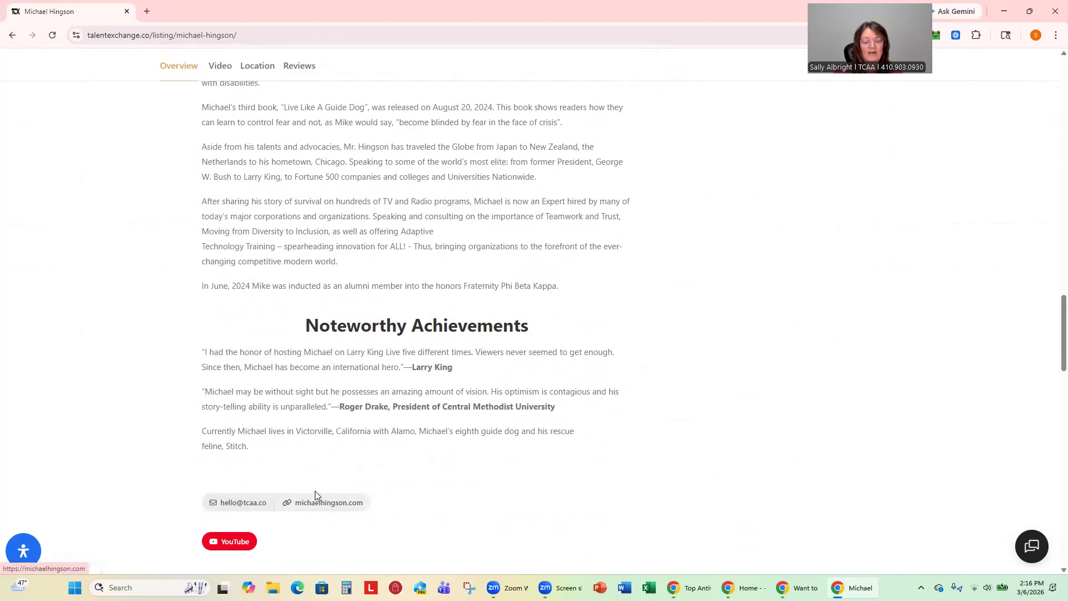
scroll(536, 446, "down", 3)
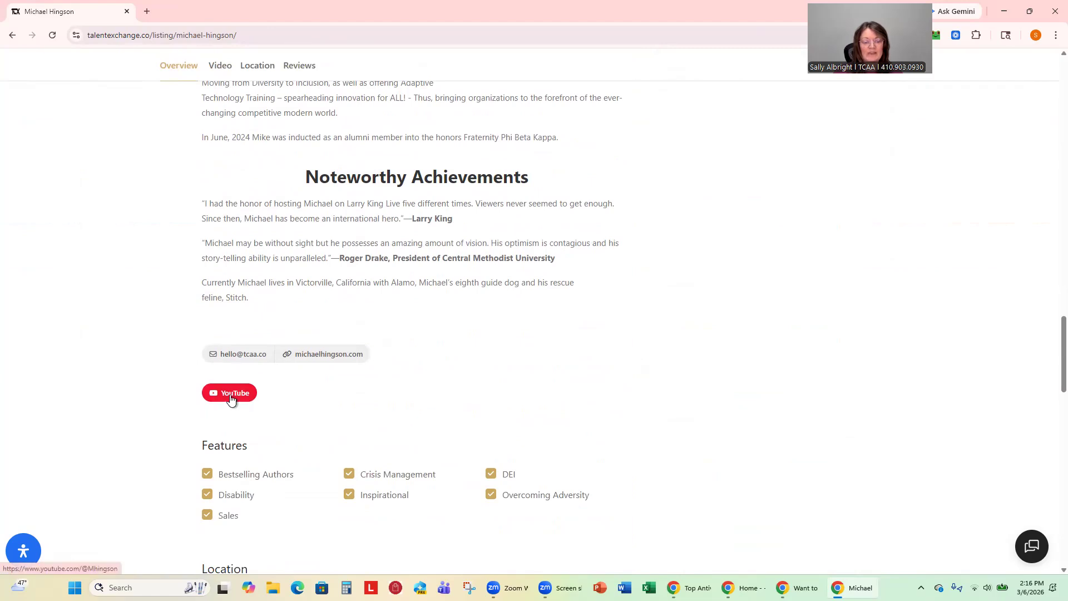
scroll(383, 420, "down", 1)
scroll(382, 420, "down", 2)
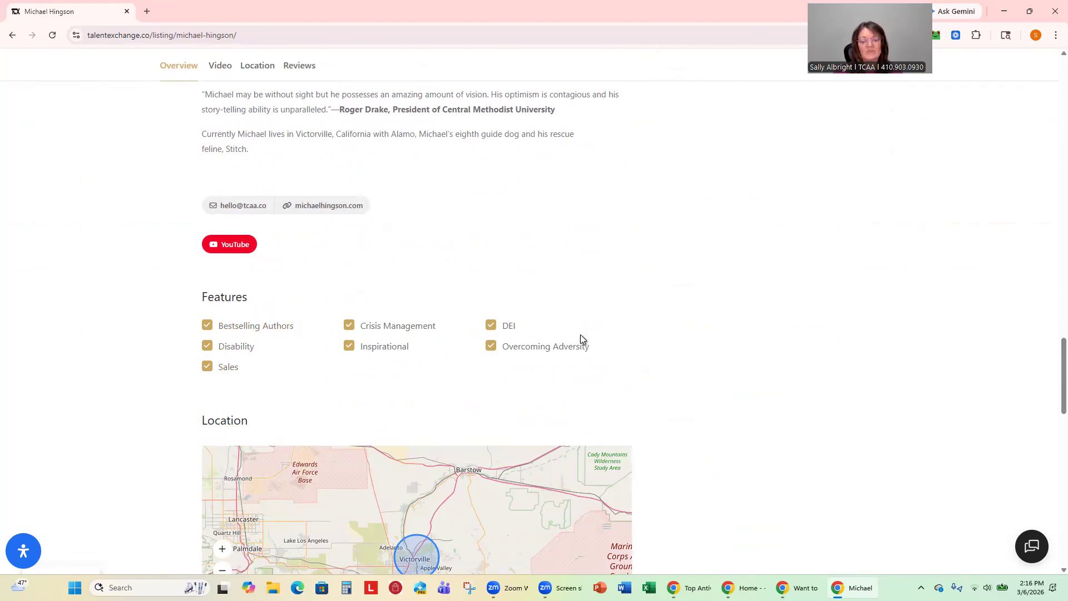
scroll(660, 323, "down", 5)
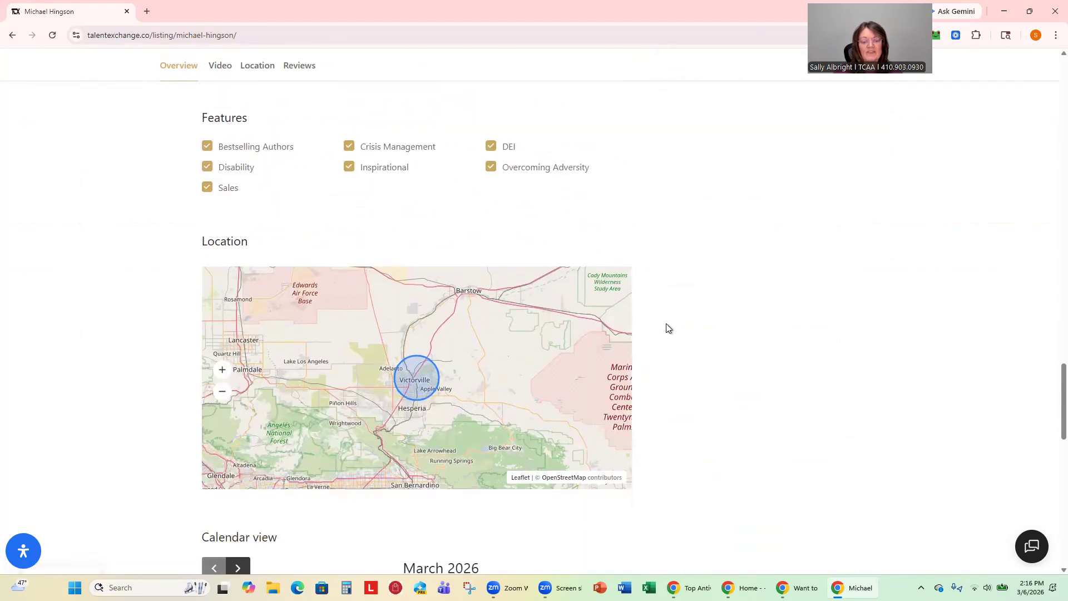
scroll(670, 328, "down", 3)
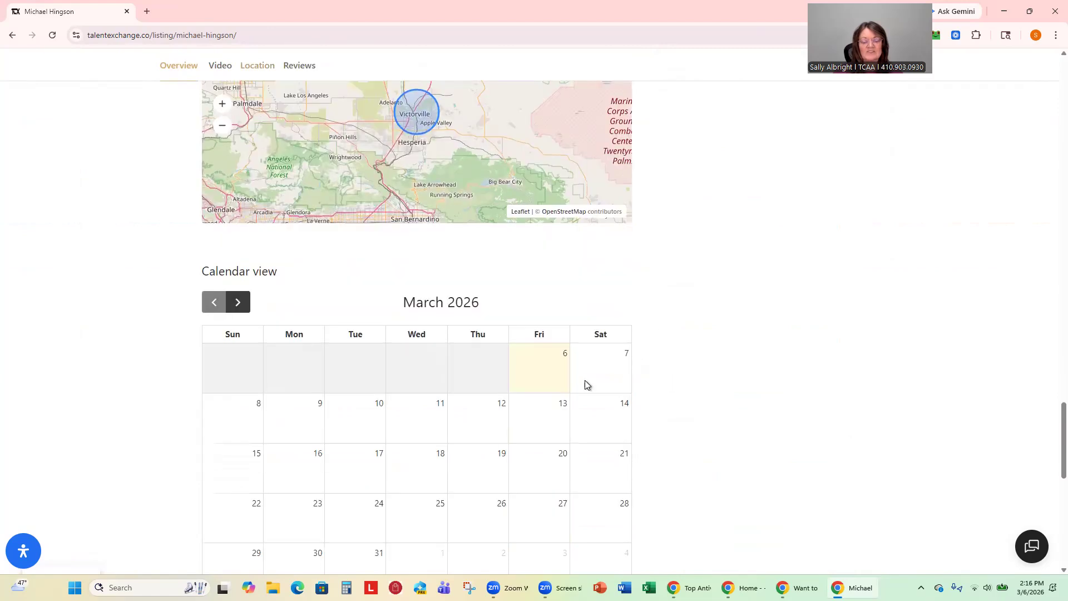
scroll(745, 326, "down", 3)
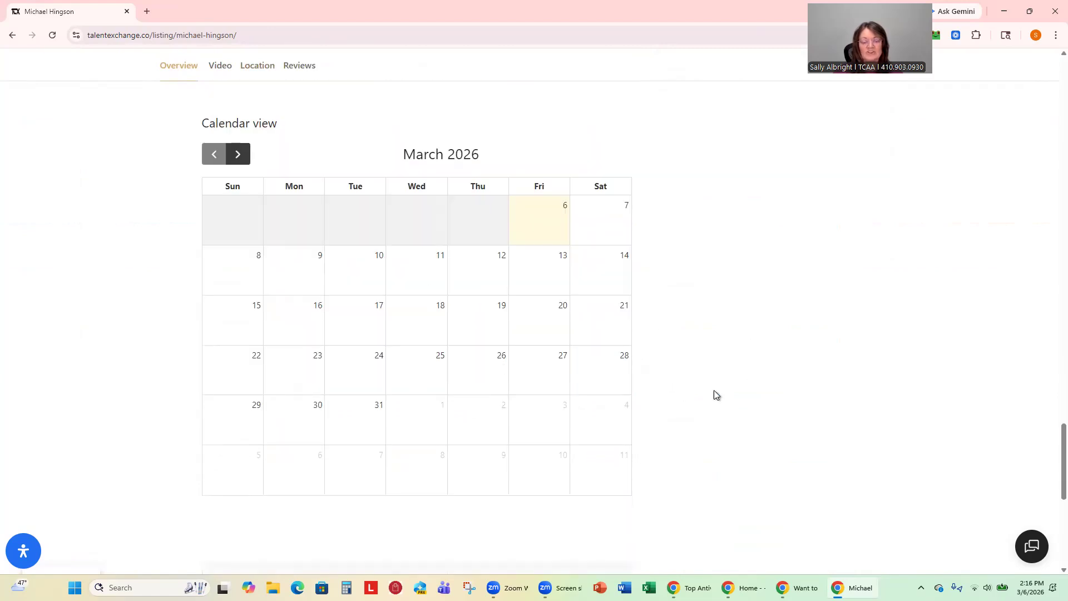
scroll(851, 383, "up", 4)
scroll(851, 383, "up", 15)
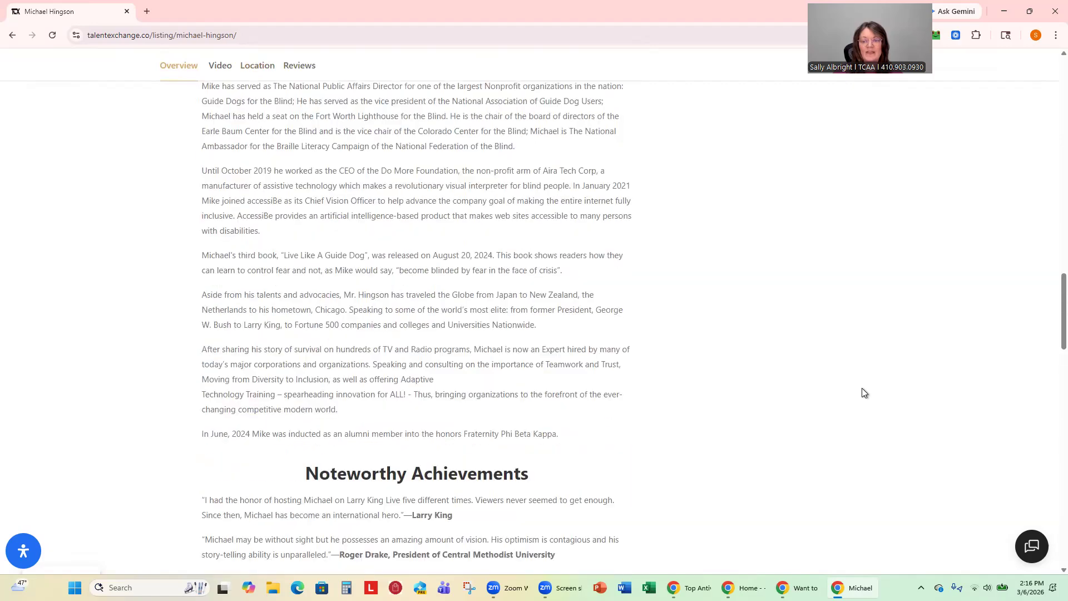
scroll(859, 386, "up", 10)
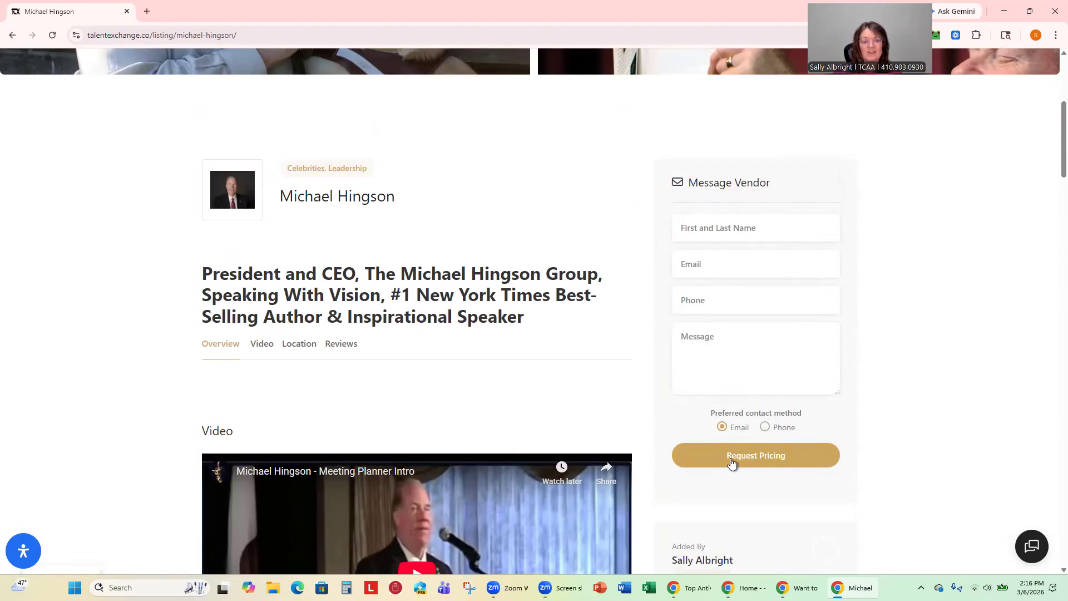
scroll(679, 425, "down", 3)
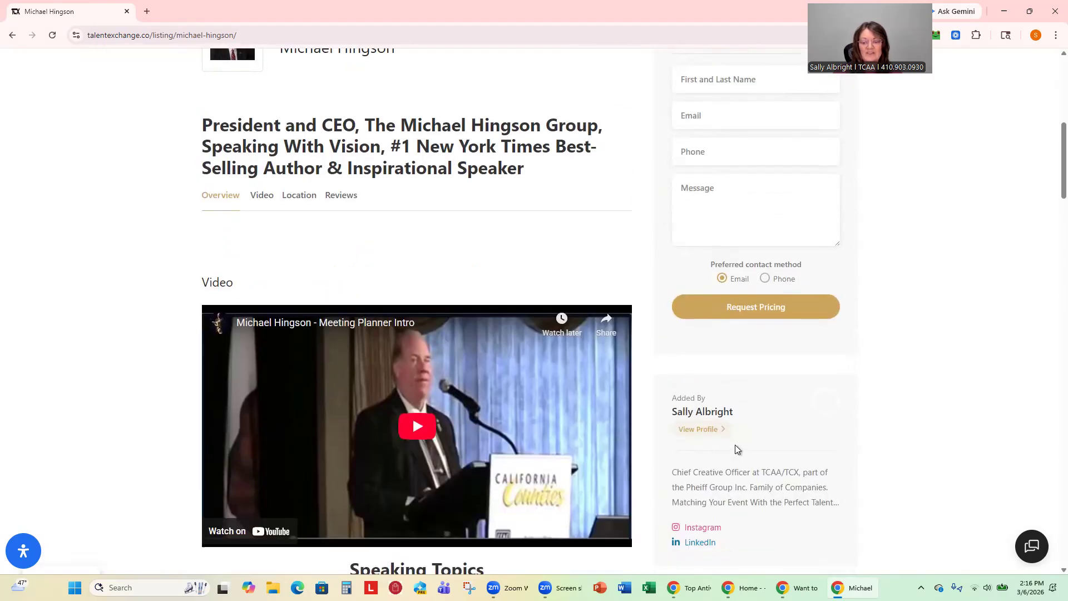
View the profile of the listing's author under Added By.
left_click(700, 431)
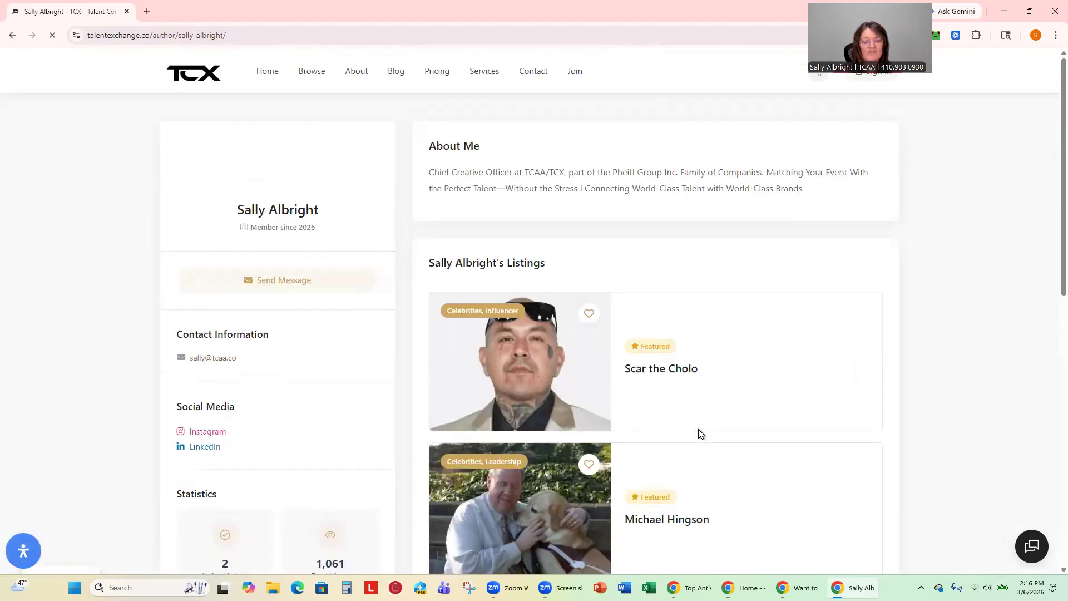
scroll(579, 492, "down", 8)
scroll(579, 492, "up", 5)
scroll(578, 491, "up", 3)
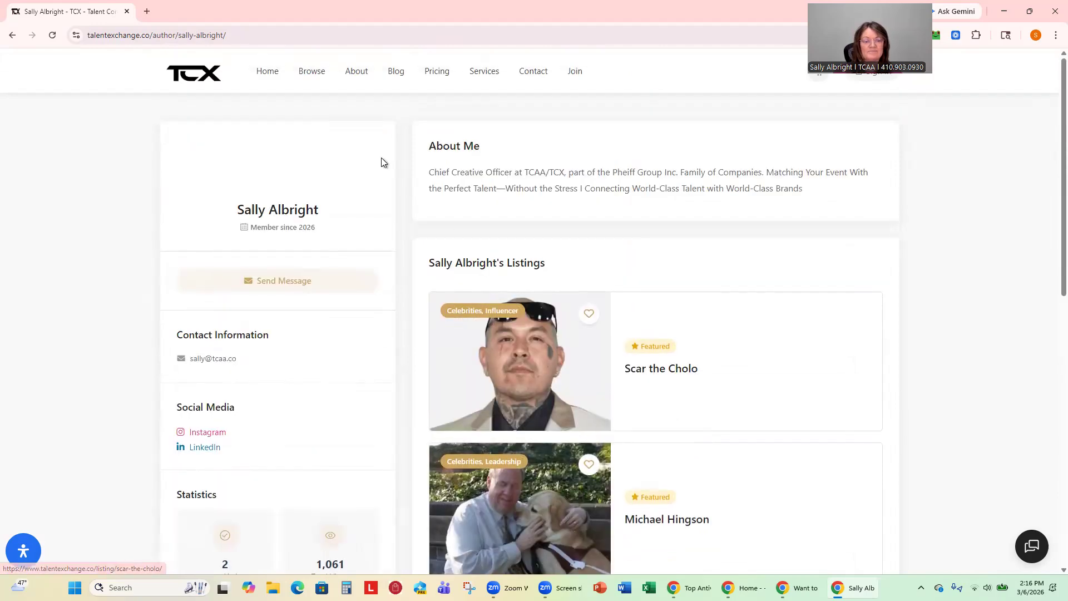
Return to the guide-dog speaker's listing, then go to the Contact page.
left_click(14, 37)
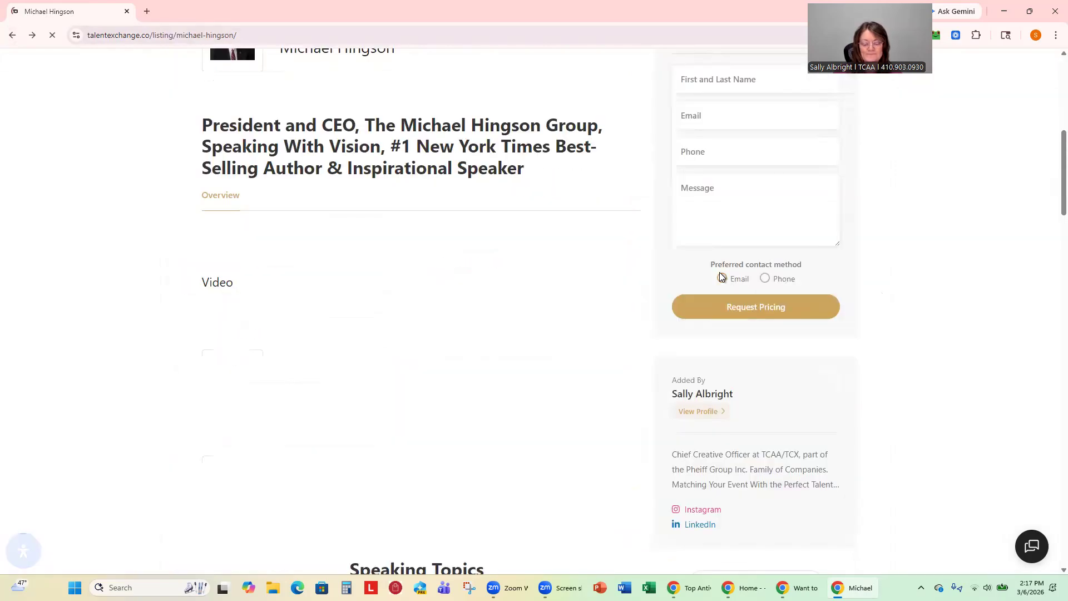
scroll(820, 369, "down", 8)
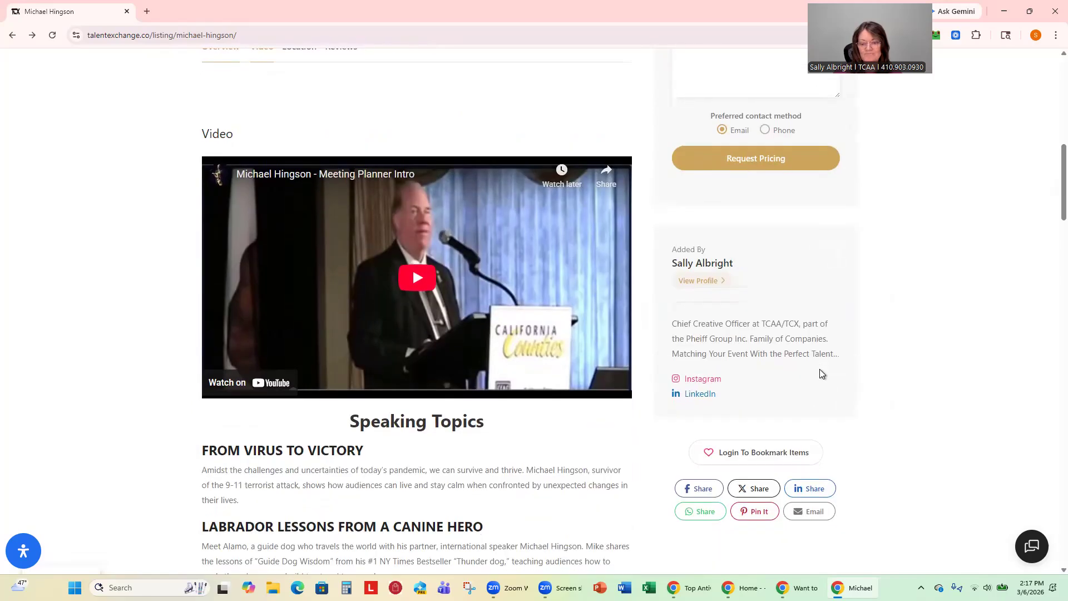
scroll(821, 373, "up", 12)
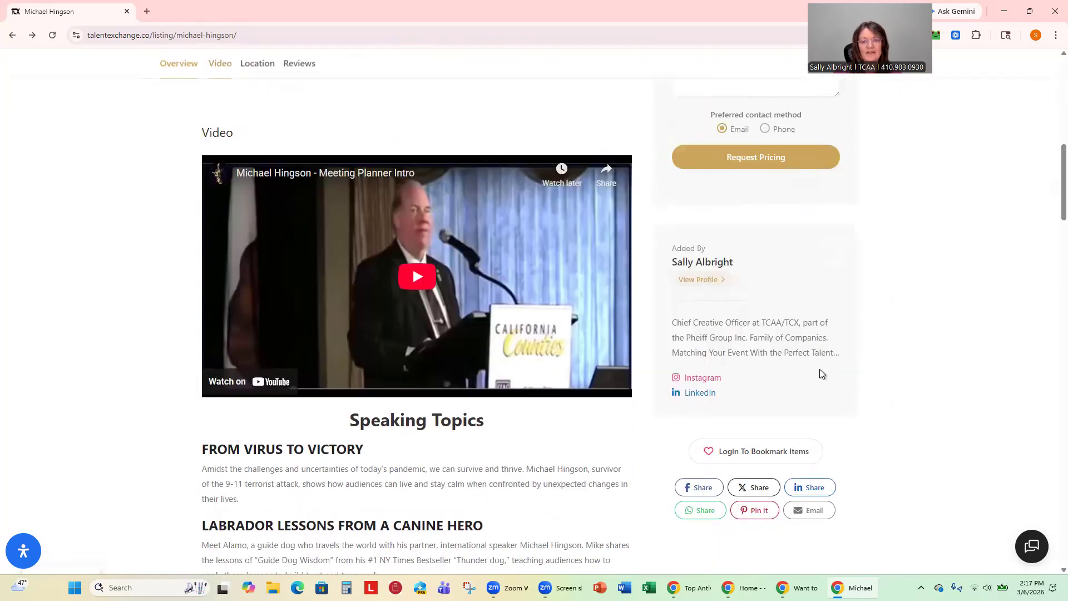
scroll(821, 372, "up", 3)
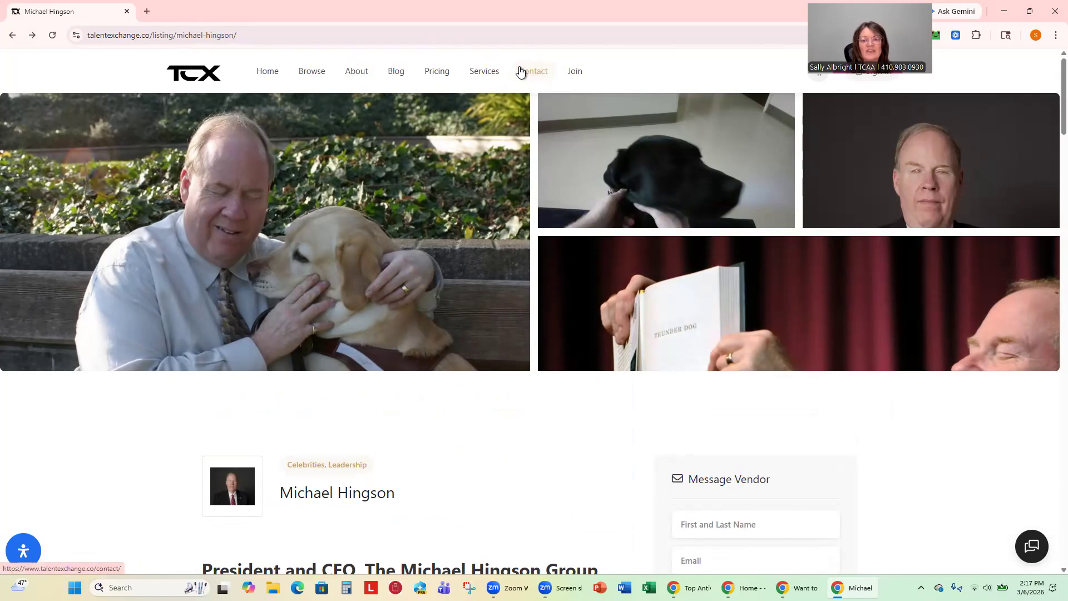
left_click(528, 74)
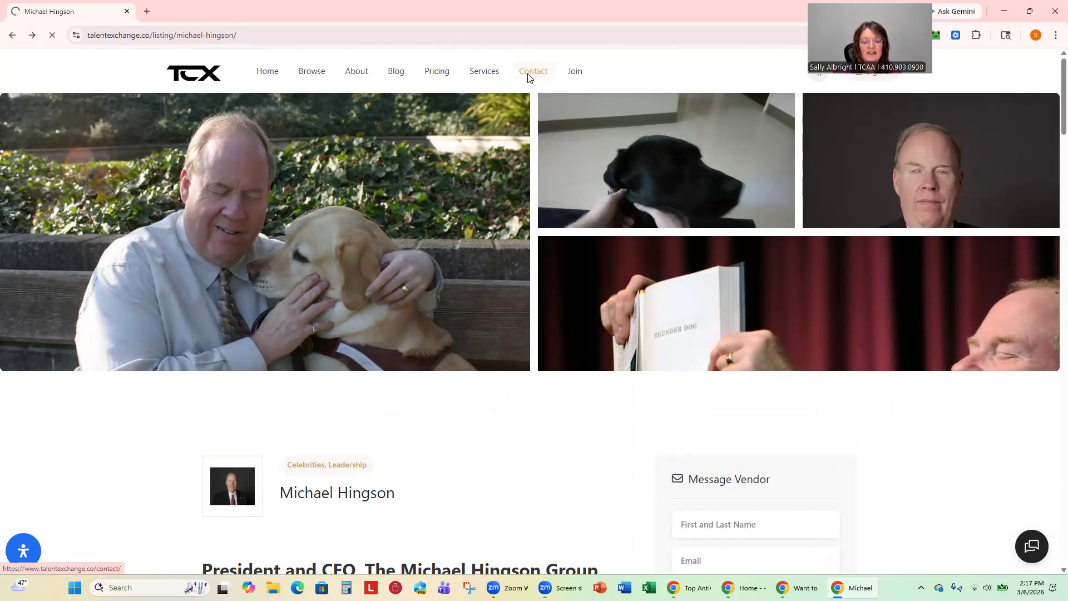